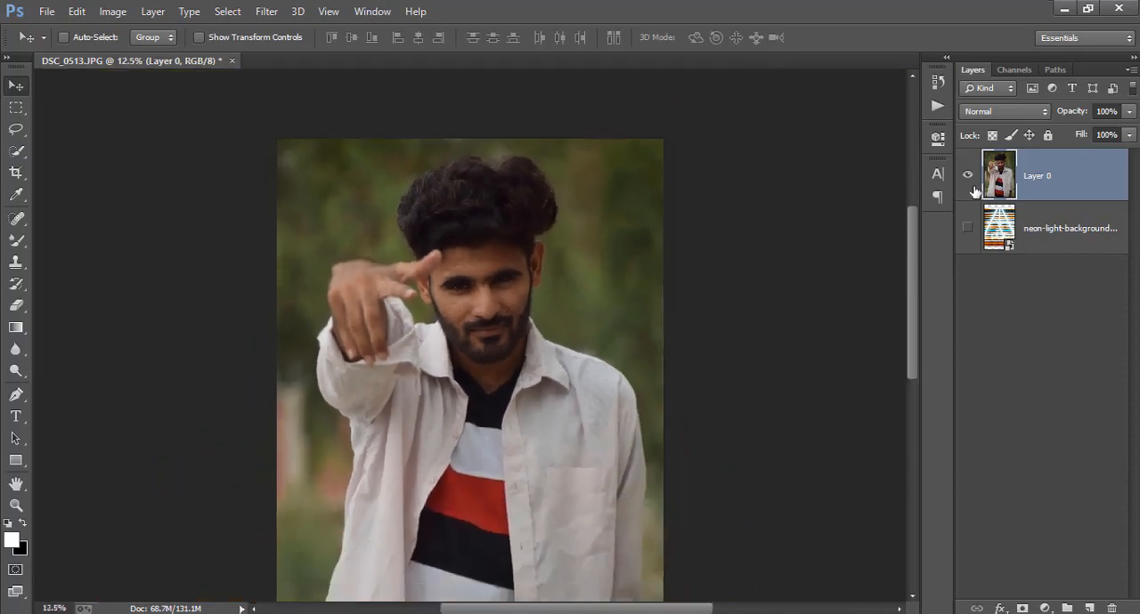
View the neon-light background layer alone, then show the portrait again and make Layer 0 the active layer
click(967, 175)
click(1045, 253)
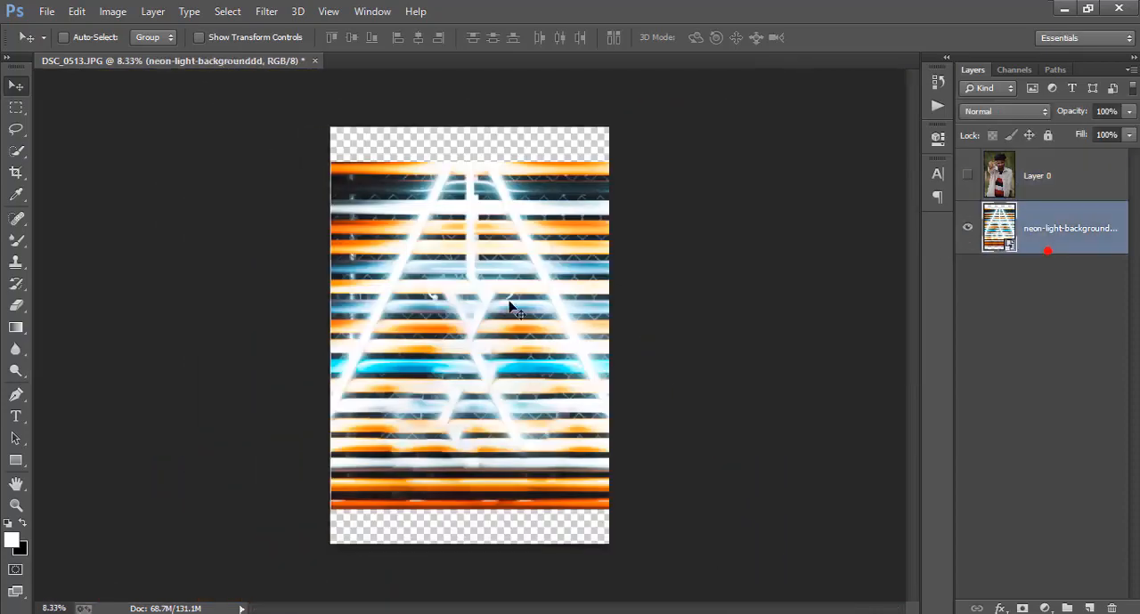
drag(509, 305, 498, 335)
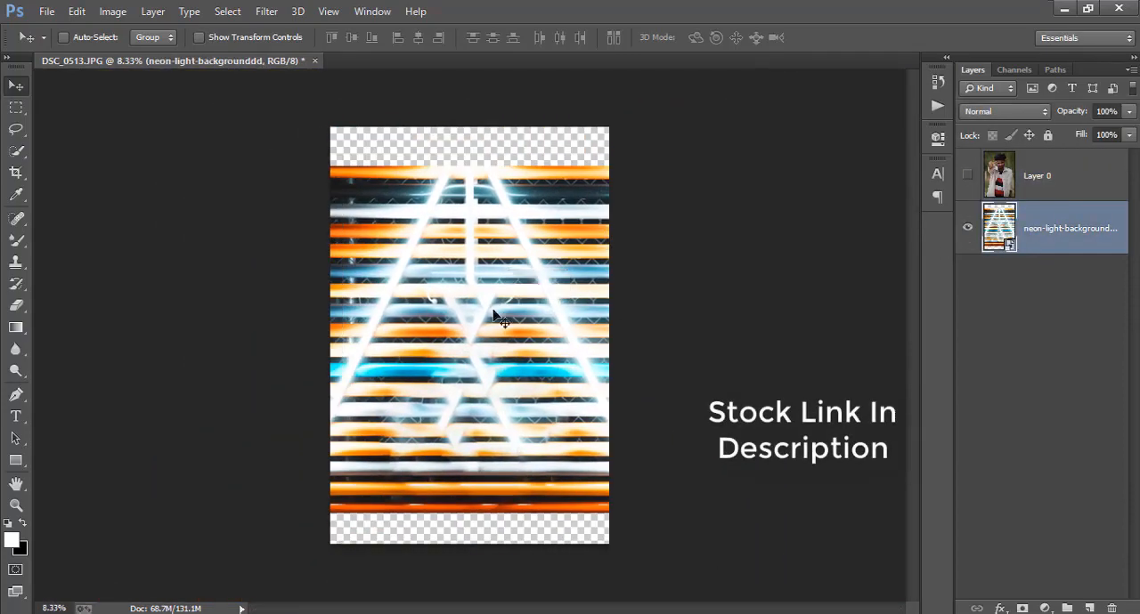
click(968, 175)
click(1062, 178)
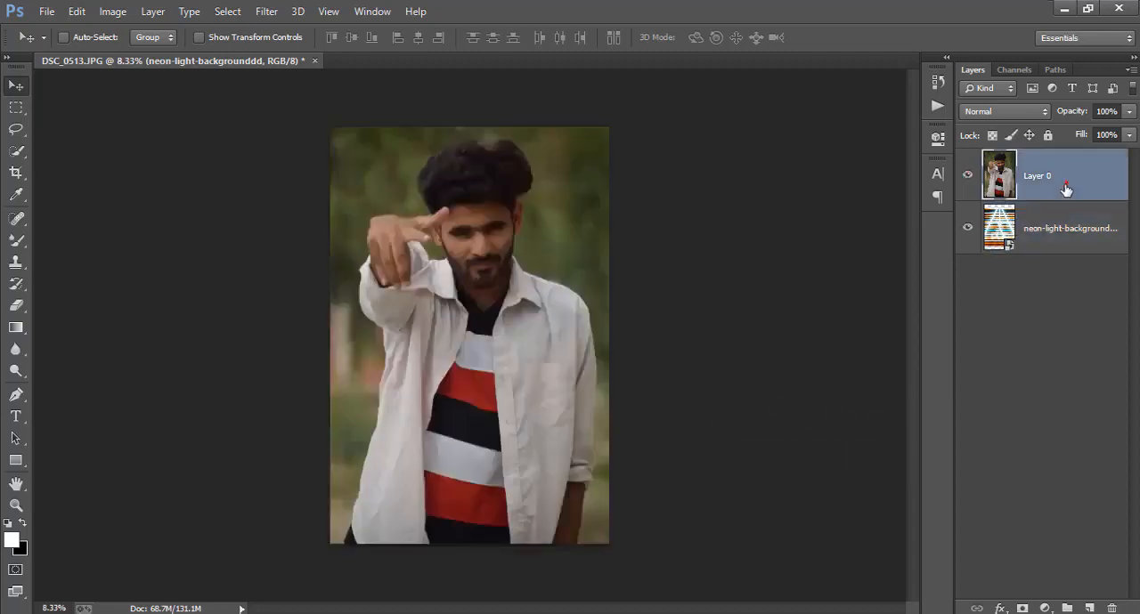
Start a Quick Selection on Layer 0 by selecting the upper part of the man's hair in add-to-selection mode
key(ctrl+plus)
key(ctrl+plus)
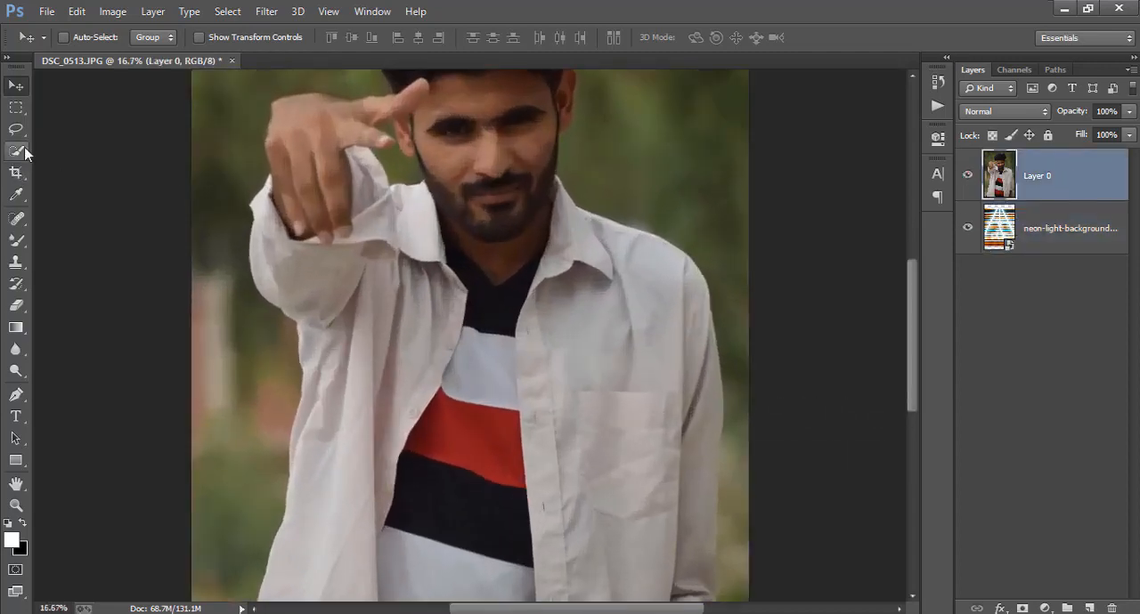
click(16, 150)
scroll(470, 335, up, 2)
key(ctrl+plus)
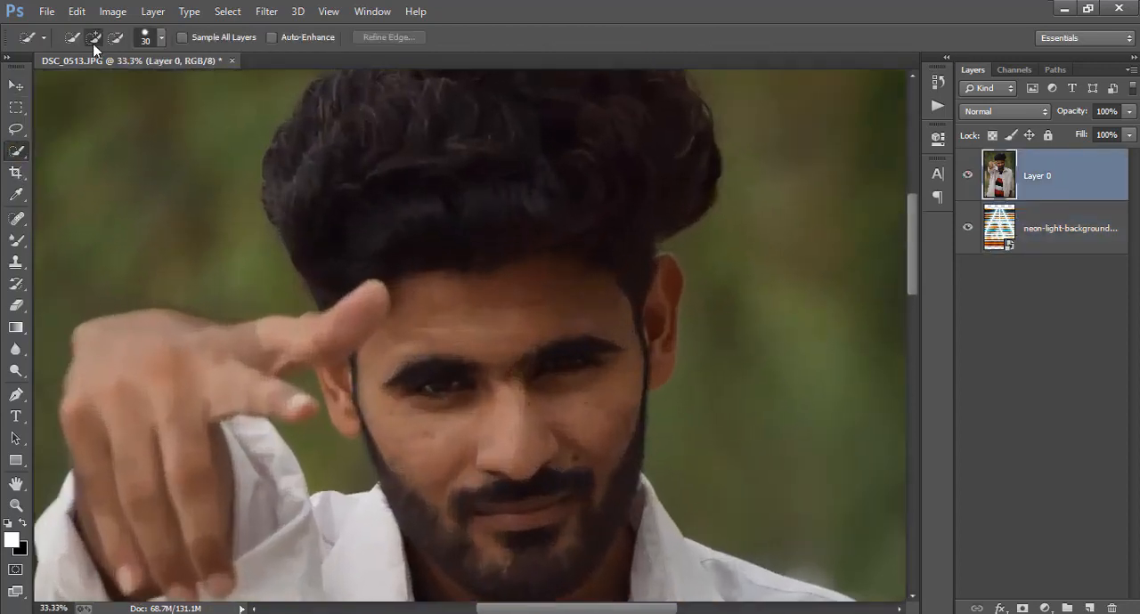
scroll(425, 208, up, 4)
key(ctrl+plus)
scroll(434, 208, up, 6)
key(])
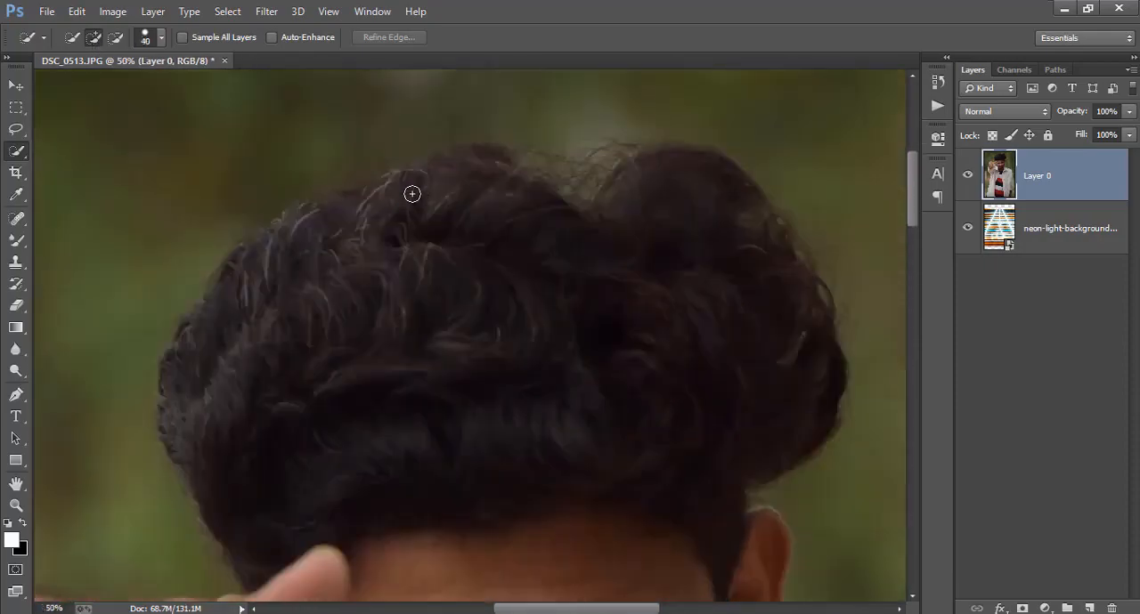
drag(447, 180, 534, 223)
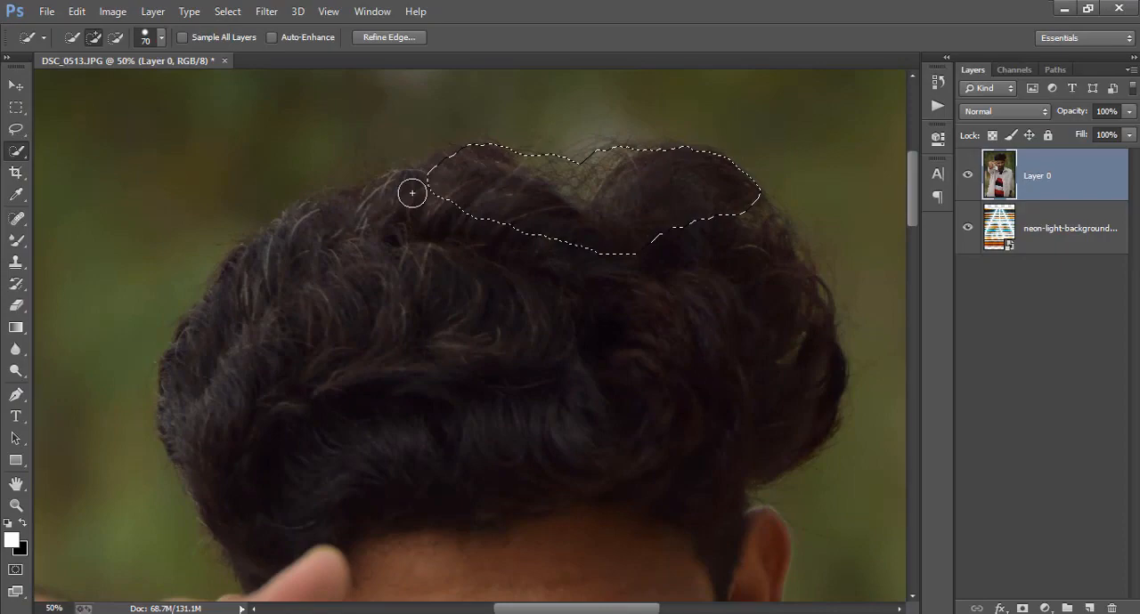
drag(415, 191, 369, 199)
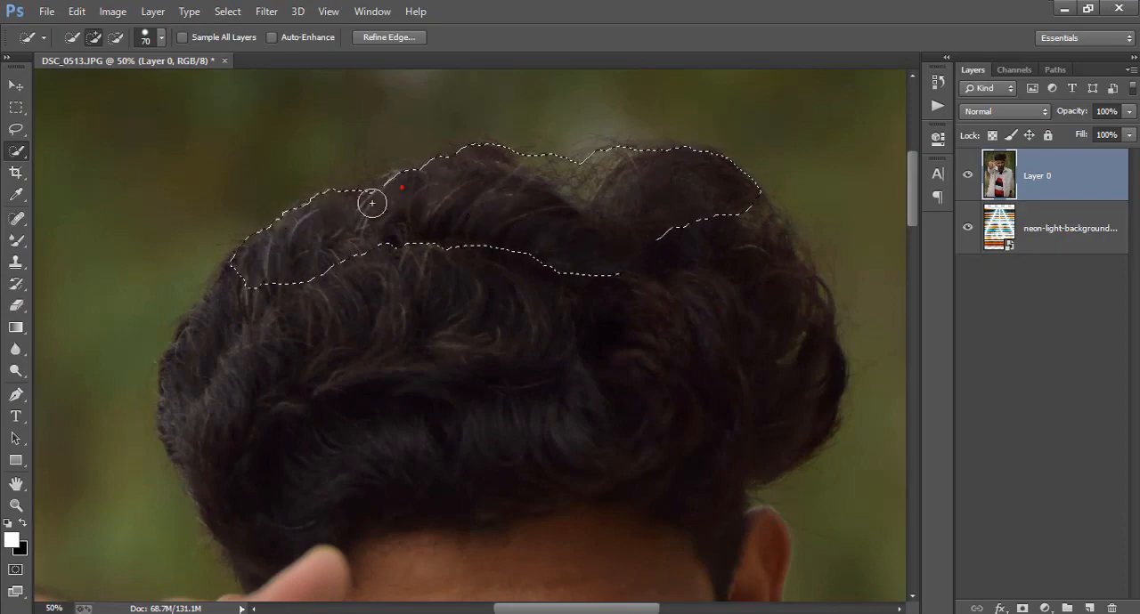
Extend the quick selection over the rest of the hair and along its left side down to the raised finger
scroll(765, 214, up, 2)
key(])
key(])
key(])
key(])
scroll(222, 386, down, 2)
mouse_move(766, 213)
mouse_down()
mouse_move(374, 205)
mouse_move(183, 359)
mouse_up()
scroll(222, 386, down, 2)
scroll(211, 216, down, 2)
mouse_move(211, 216)
mouse_down()
mouse_move(239, 302)
mouse_move(241, 394)
mouse_up()
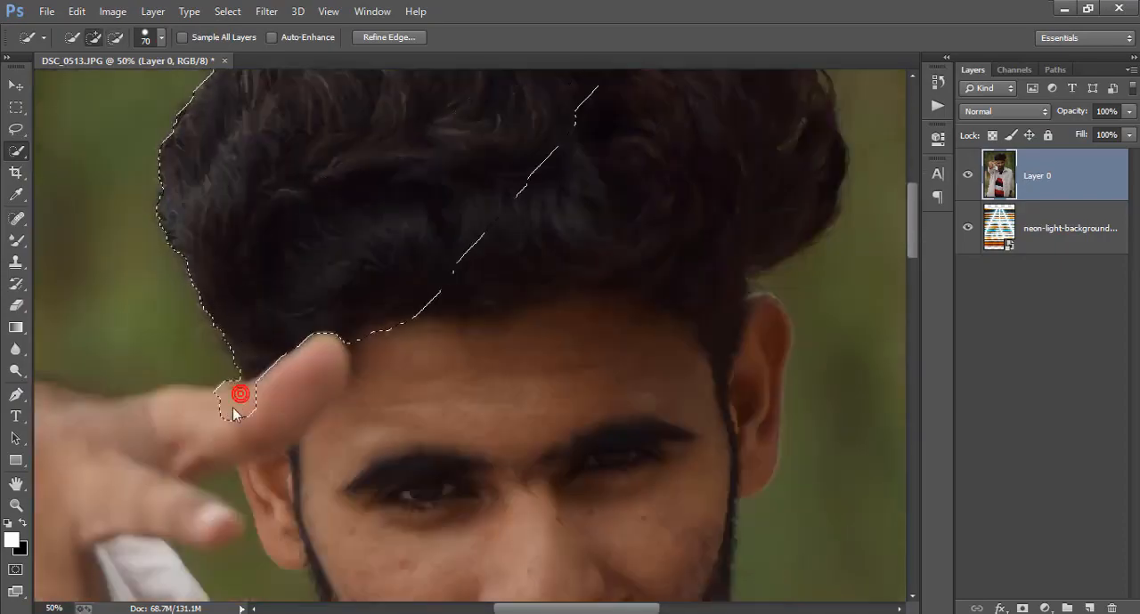
Add the raised hand and its fingers to the selection
scroll(151, 423, left, 4)
scroll(295, 419, down, 5)
mouse_move(152, 423)
mouse_down()
mouse_move(279, 423)
mouse_move(192, 534)
mouse_up()
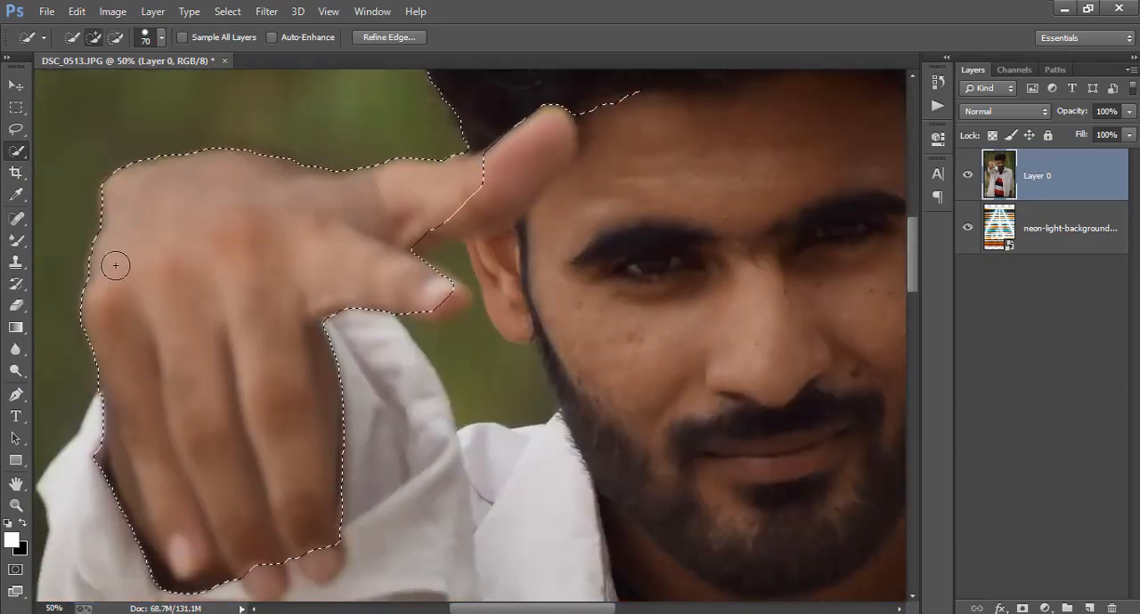
Extend the selection over the face, shirt collar and the sleeve of the raised arm
scroll(115, 264, down, 1)
drag(357, 211, 441, 244)
scroll(440, 245, up, 1)
drag(614, 267, 677, 419)
drag(347, 418, 383, 480)
scroll(347, 418, left, 4)
drag(333, 537, 445, 534)
scroll(445, 499, down, 5)
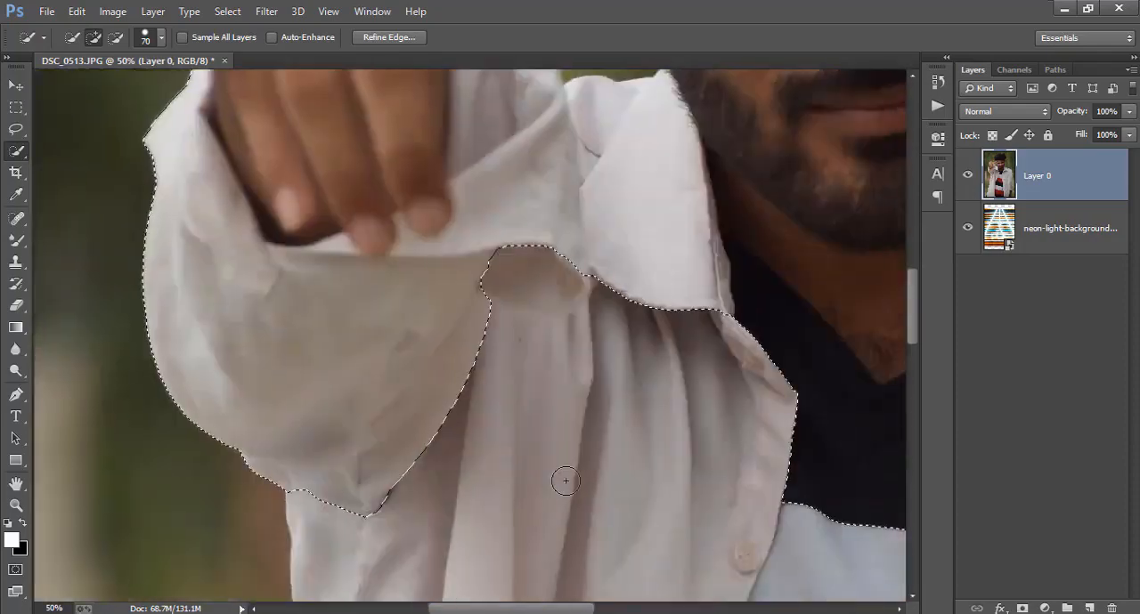
Extend the selection down the left front of the shirt to the lower edge of the photo
scroll(562, 478, down, 8)
drag(498, 267, 449, 532)
key(ctrl+minus)
scroll(409, 428, down, 2)
drag(404, 415, 401, 534)
key(ctrl+minus)
scroll(458, 524, down, 3)
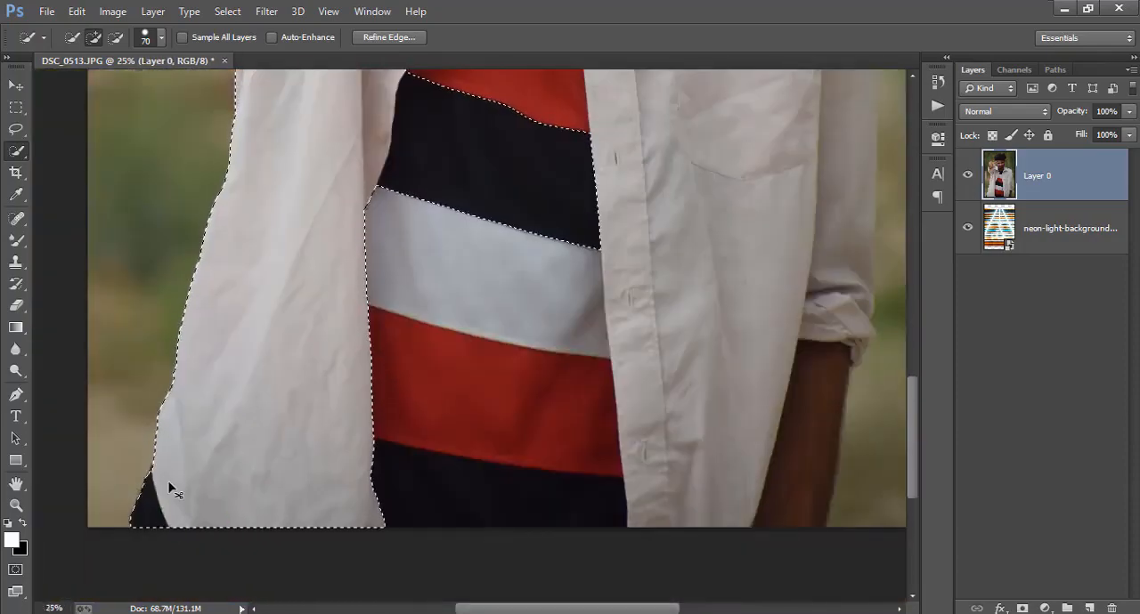
Add the lower striped T-shirt and the right front of the open shirt to the selection
scroll(173, 486, right, 2)
key(bracketright)
key(bracketright)
drag(498, 311, 557, 214)
drag(356, 293, 364, 382)
scroll(536, 394, right, 1)
scroll(546, 392, up, 1)
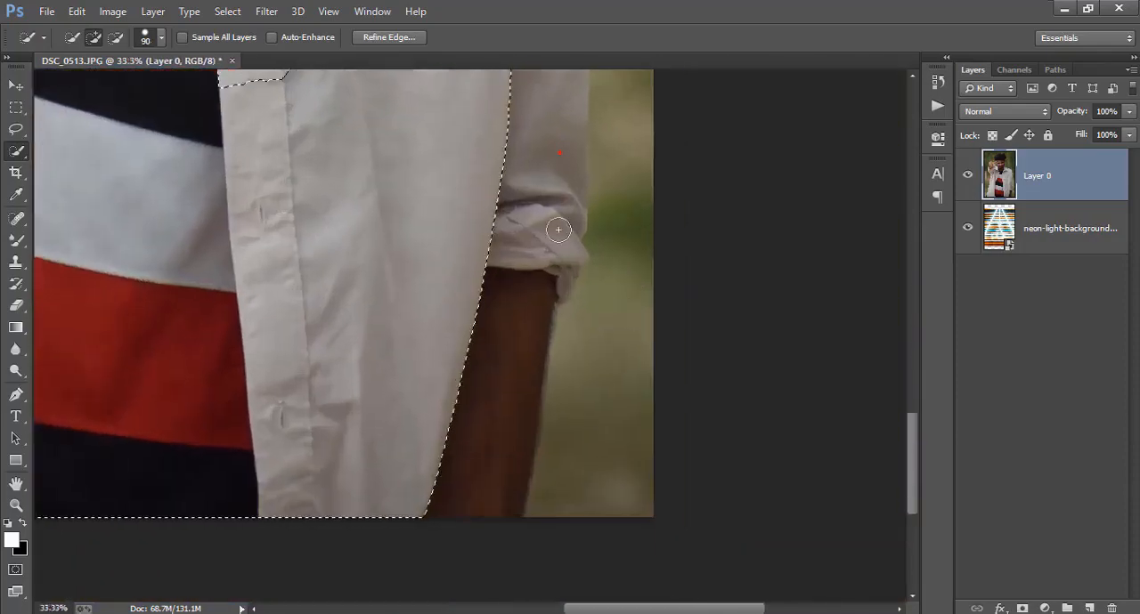
Add the rolled cuff and lowered forearm to the selection and trim its edge along the forearm
mouse_move(562, 226)
mouse_down()
mouse_move(574, 259)
mouse_move(550, 287)
mouse_up()
scroll(631, 356, up, 2)
scroll(534, 272, down, 2)
key(bracketleft)
key(bracketleft)
drag(490, 262, 460, 504)
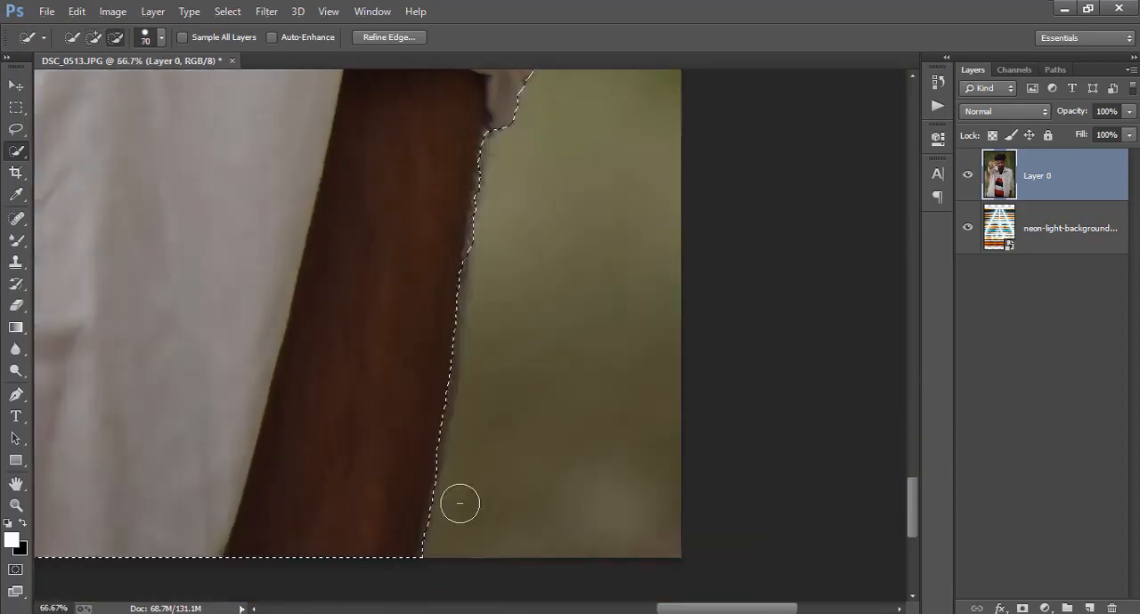
Extend the selection up the sleeve of the lowered arm to the shoulder
scroll(498, 256, up, 1)
scroll(597, 114, up, 5)
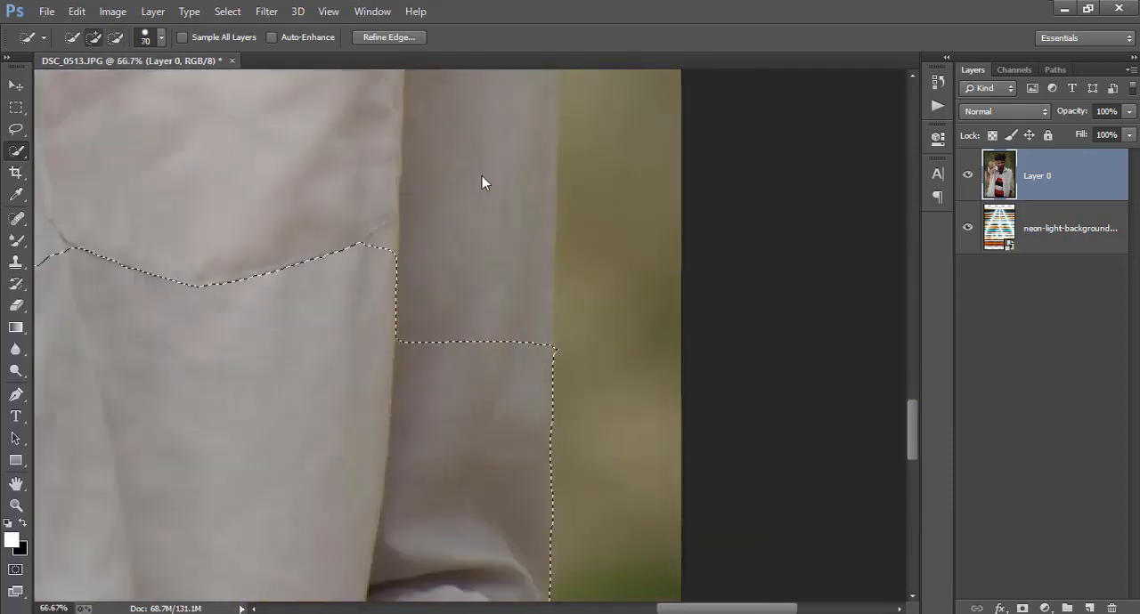
click(484, 178)
scroll(570, 356, up, 3)
click(476, 228)
scroll(475, 264, up, 6)
scroll(376, 273, down, 1)
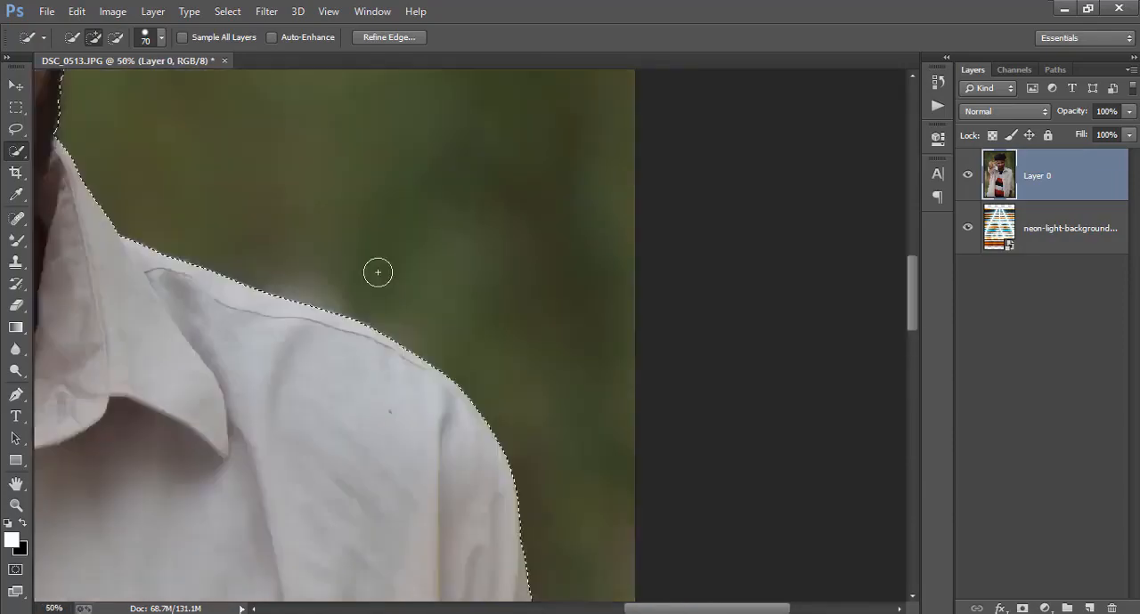
Clean up the selection edge around the right ear, the adjacent hair and the side of the face with a smaller brush
scroll(377, 272, up, 5)
key(bracketleft)
scroll(422, 237, down, 1)
drag(430, 158, 436, 274)
scroll(534, 228, up, 8)
key(bracketleft)
key(bracketleft)
alt+click(473, 229)
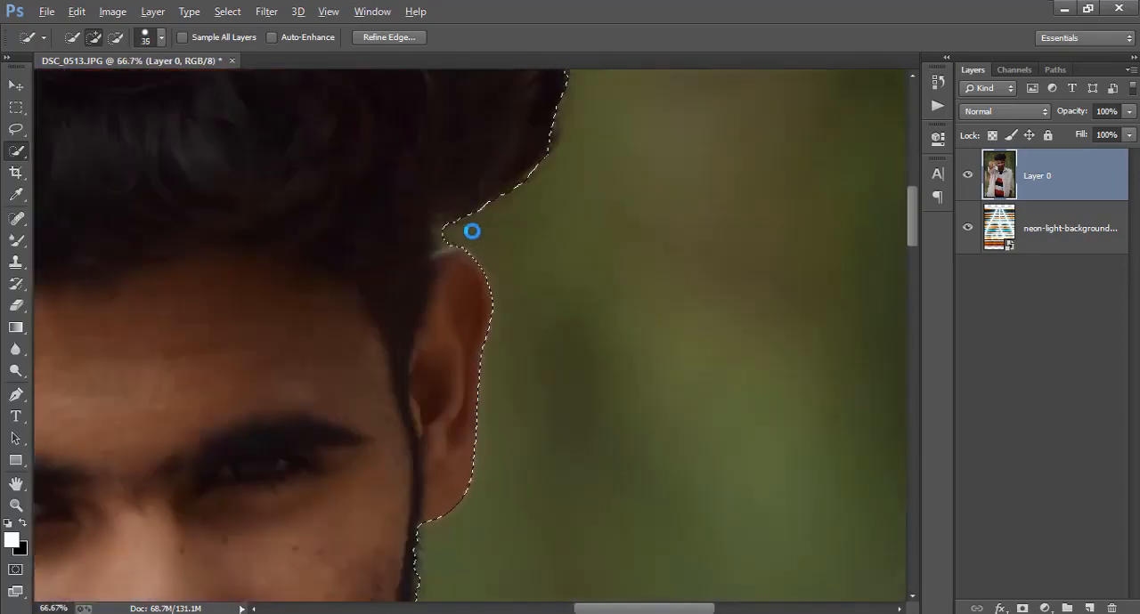
key(bracketleft)
key(bracketleft)
scroll(427, 338, down, 5)
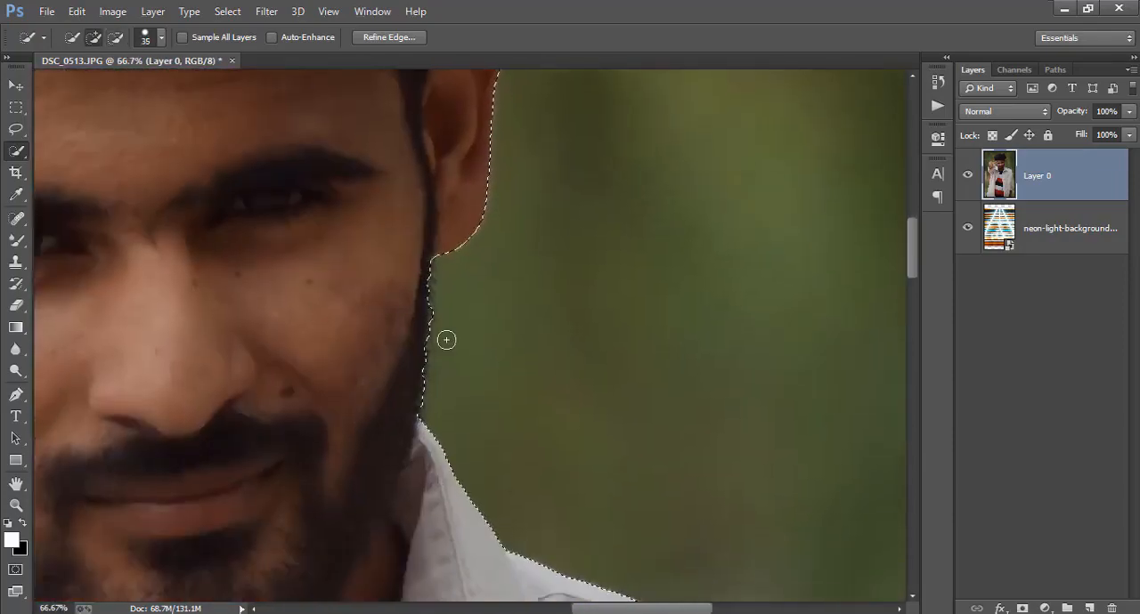
Remove the green background gap between the raised hand, ear and collar from the selection, keeping the fingertip selected
scroll(385, 311, down, 1)
scroll(385, 311, left, 6)
key(bracketleft)
key(bracketleft)
alt+drag(388, 311, 490, 354)
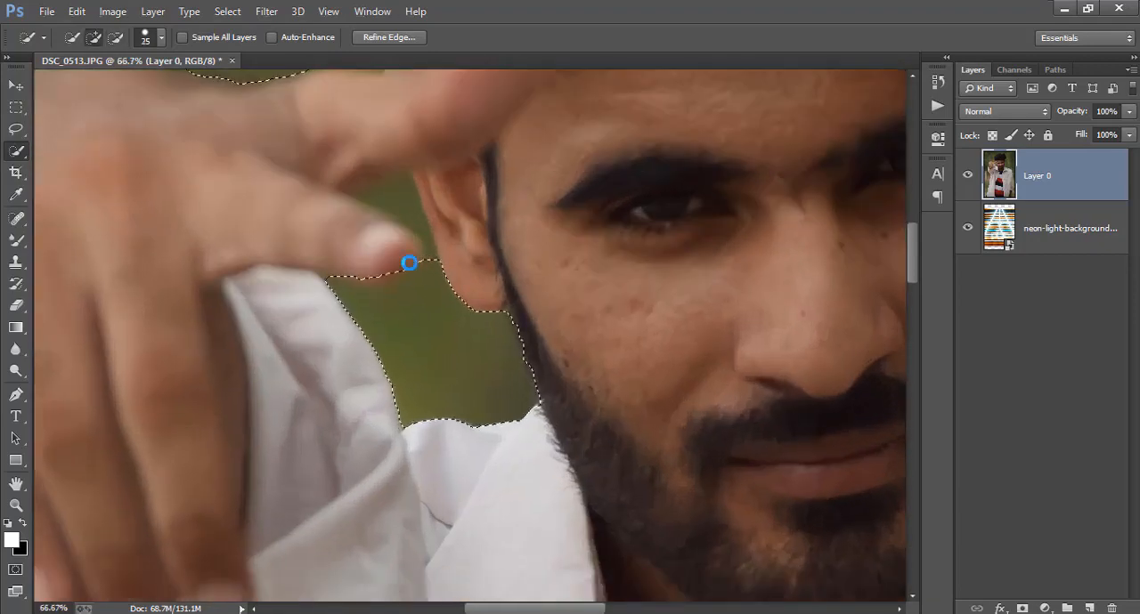
mouse_move(408, 263)
mouse_down()
mouse_move(402, 311)
mouse_move(407, 187)
mouse_move(366, 164)
mouse_up()
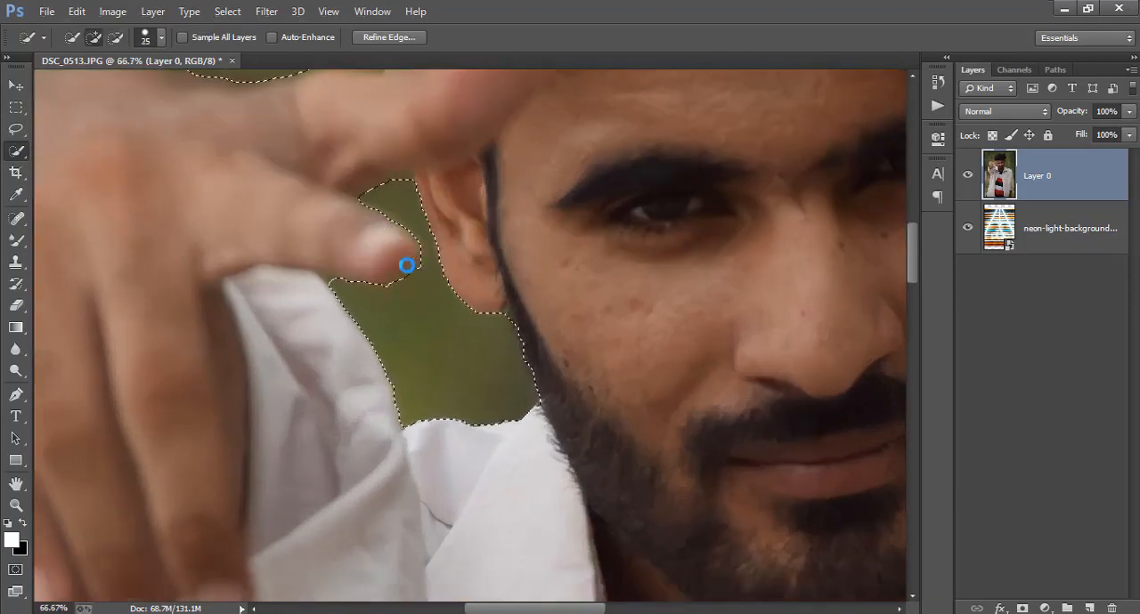
Open Refine Edge for the selection and brush around the entire hair outline with the refine radius brush at size 80
key(ctrl+minus)
key(ctrl+minus)
key(ctrl+minus)
key(ctrl+minus)
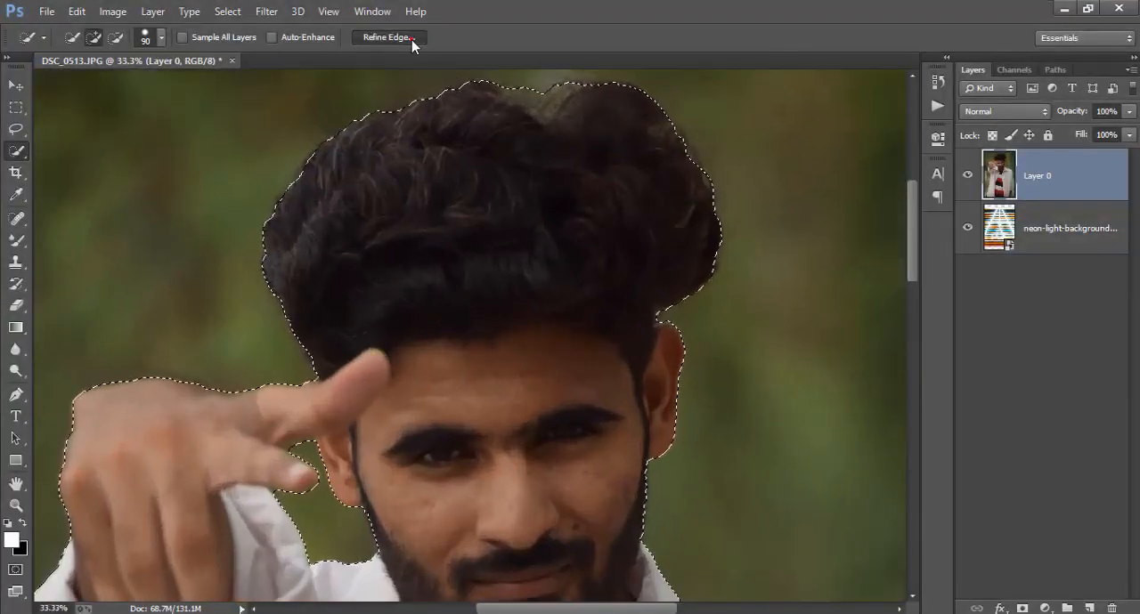
click(409, 37)
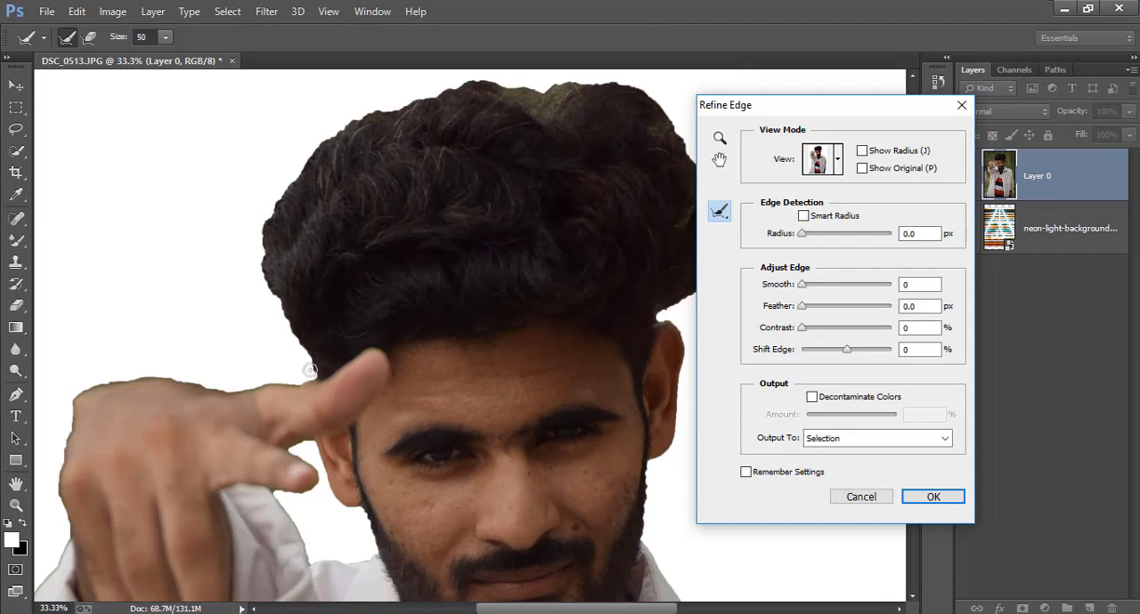
key(bracketright)
mouse_move(316, 370)
mouse_down()
mouse_move(267, 284)
mouse_move(263, 243)
mouse_move(272, 203)
mouse_move(353, 119)
mouse_move(485, 80)
mouse_move(549, 109)
mouse_move(532, 83)
mouse_move(577, 81)
mouse_move(659, 106)
mouse_move(697, 171)
mouse_up()
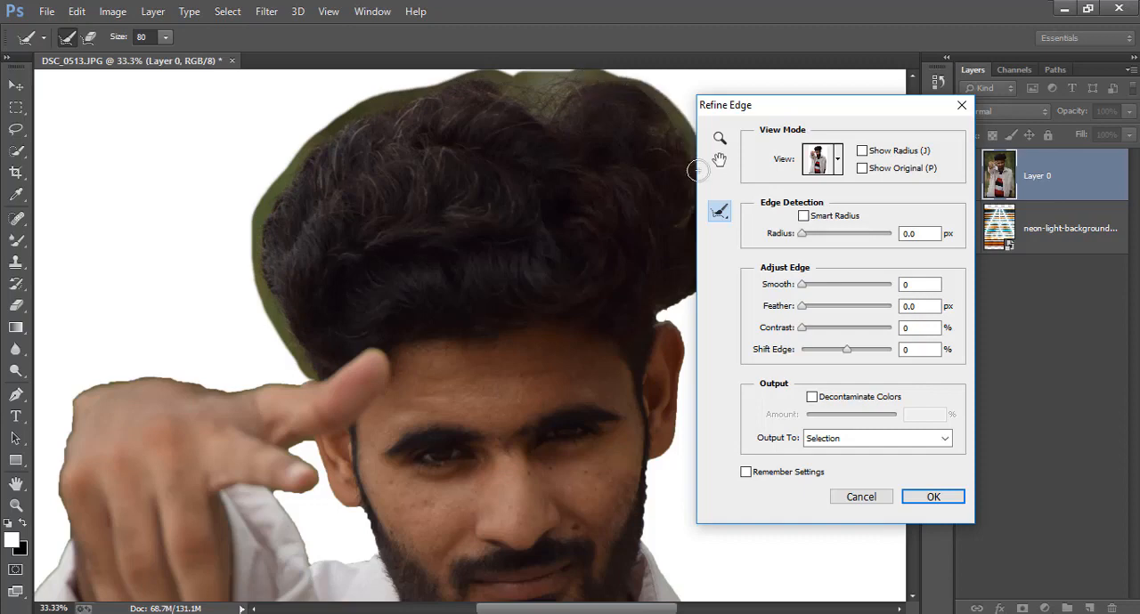
mouse_move(709, 230)
mouse_down()
mouse_move(706, 275)
mouse_move(689, 302)
mouse_move(665, 311)
mouse_move(696, 301)
mouse_up()
Set the edge refinement to Radius 5.1 px, Smooth 15 and Contrast 20%, and apply it to the selection
drag(786, 116, 897, 89)
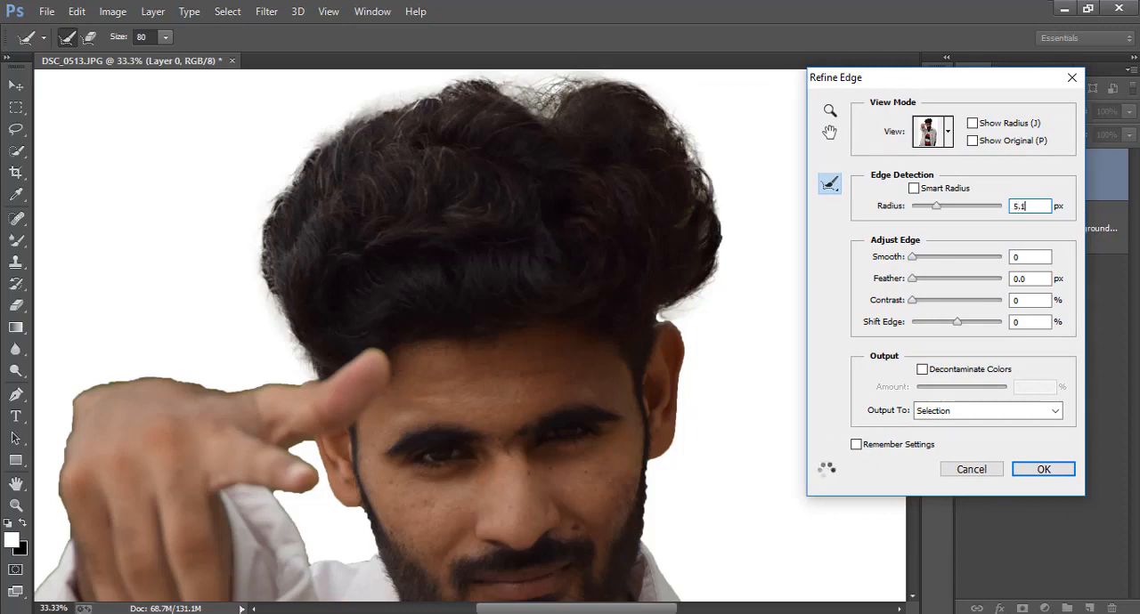
text(15)
key(Tab)
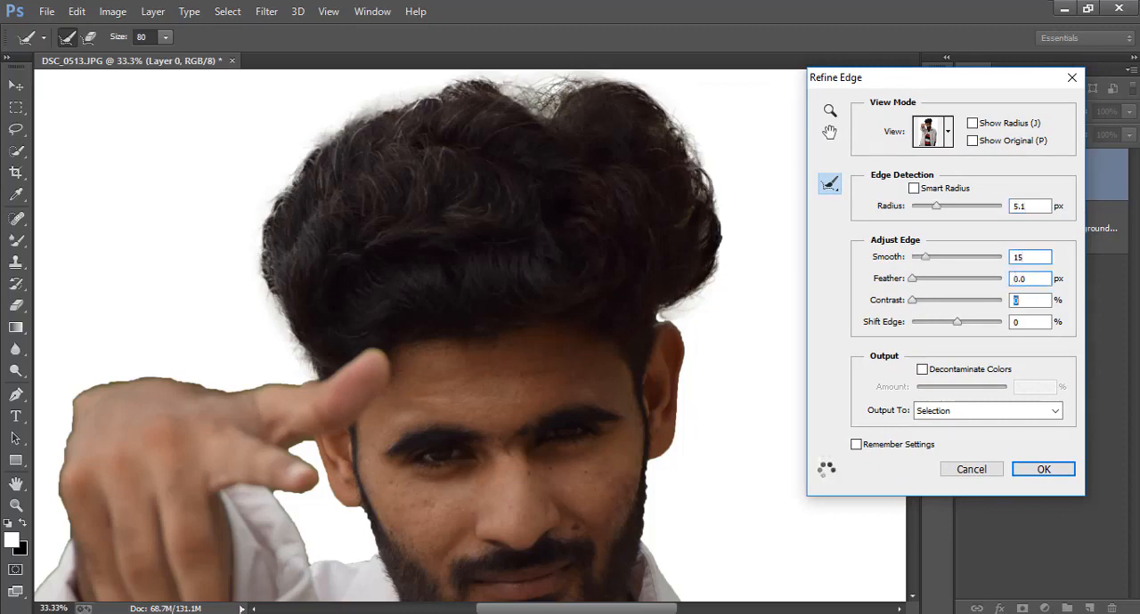
text(20)
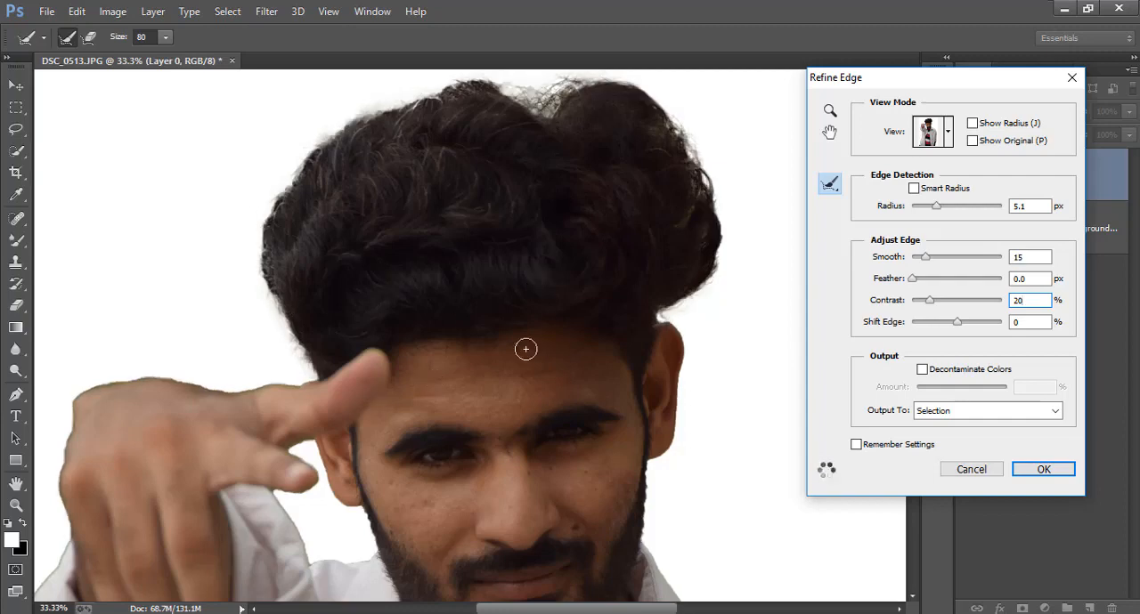
click(1055, 466)
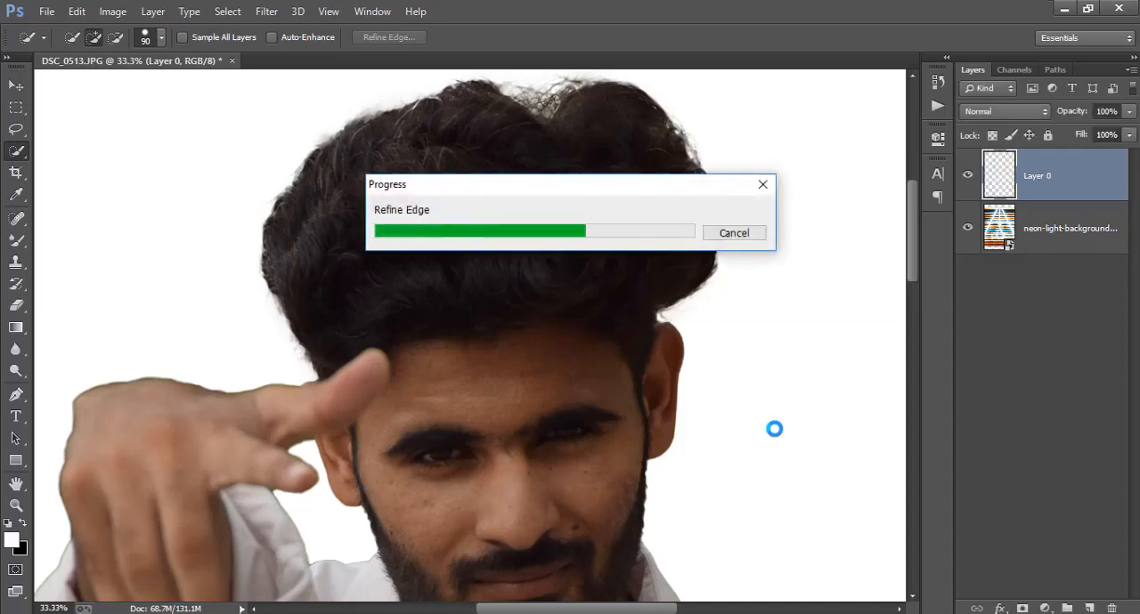
Duplicate Layer 0 and add a layer mask to the copy from the current selection
key(ctrl+minus)
key(ctrl+minus)
key(ctrl+minus)
key(ctrl+minus)
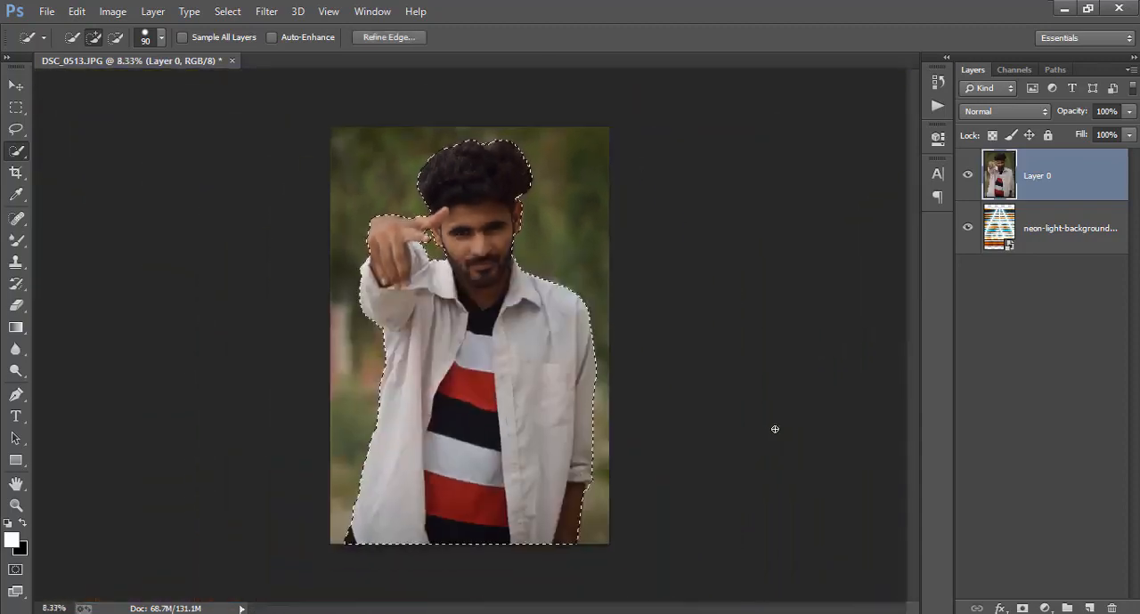
right_click(1056, 176)
click(804, 159)
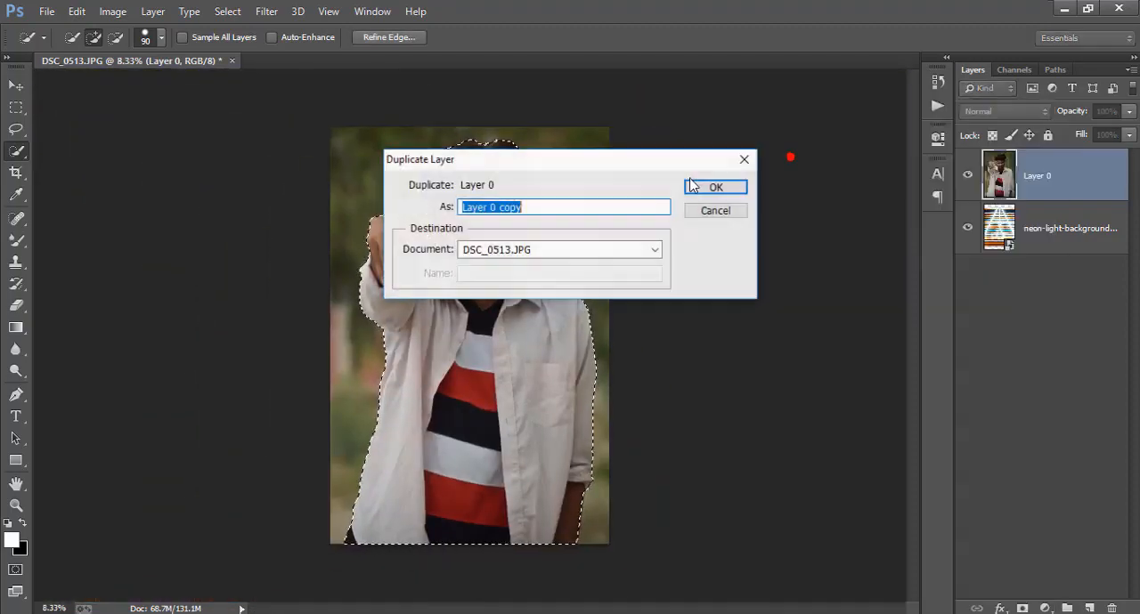
click(694, 186)
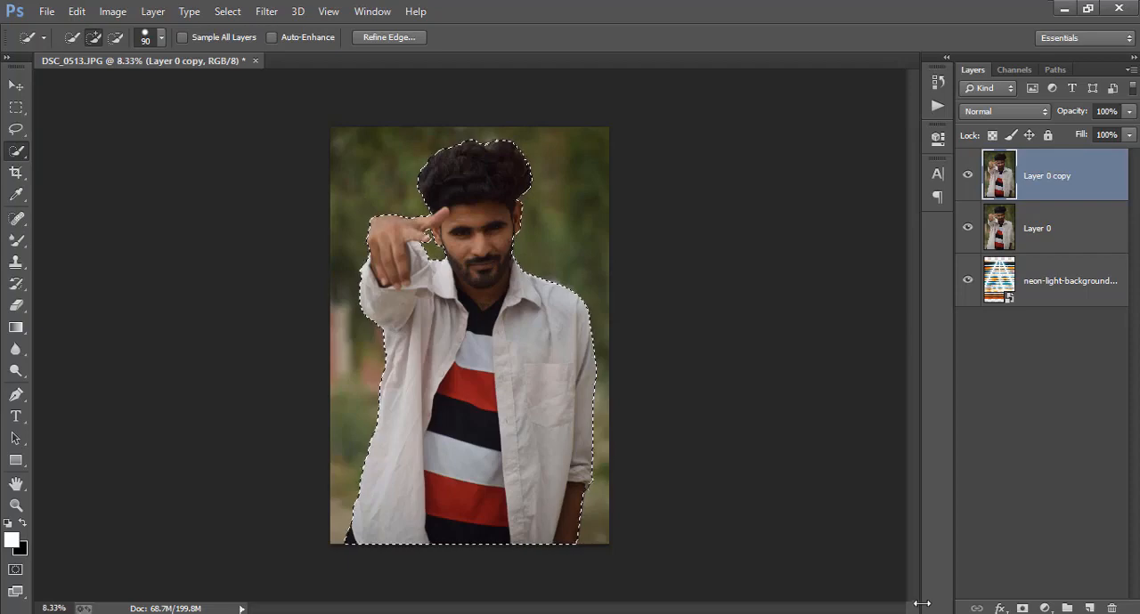
click(1022, 608)
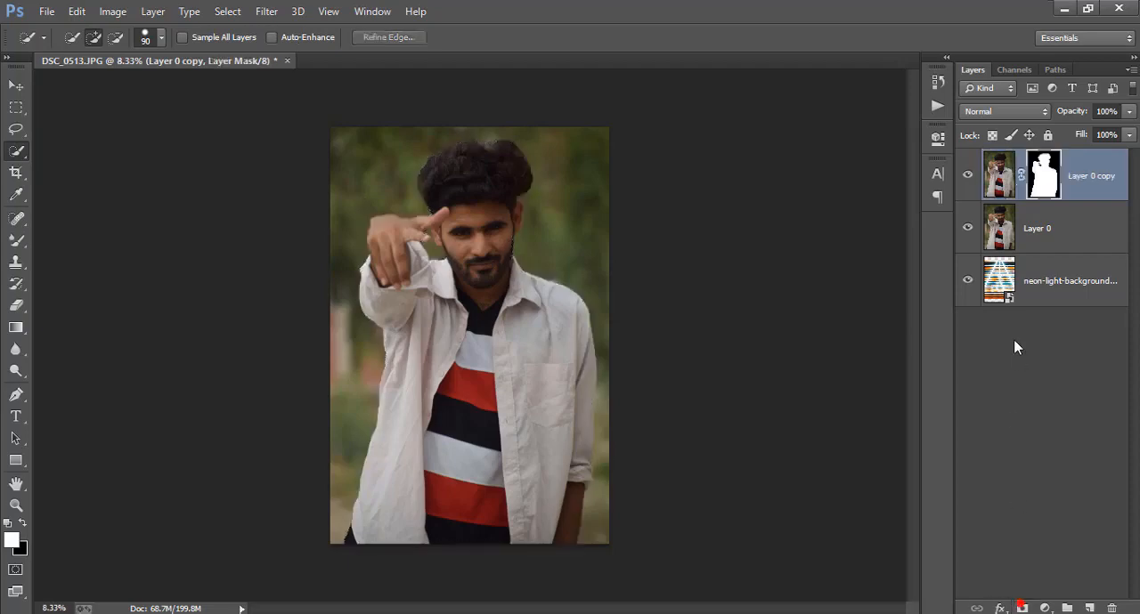
Hide Layer 0 and check the cutout on transparency and over the neon-light background layer
click(967, 229)
click(967, 281)
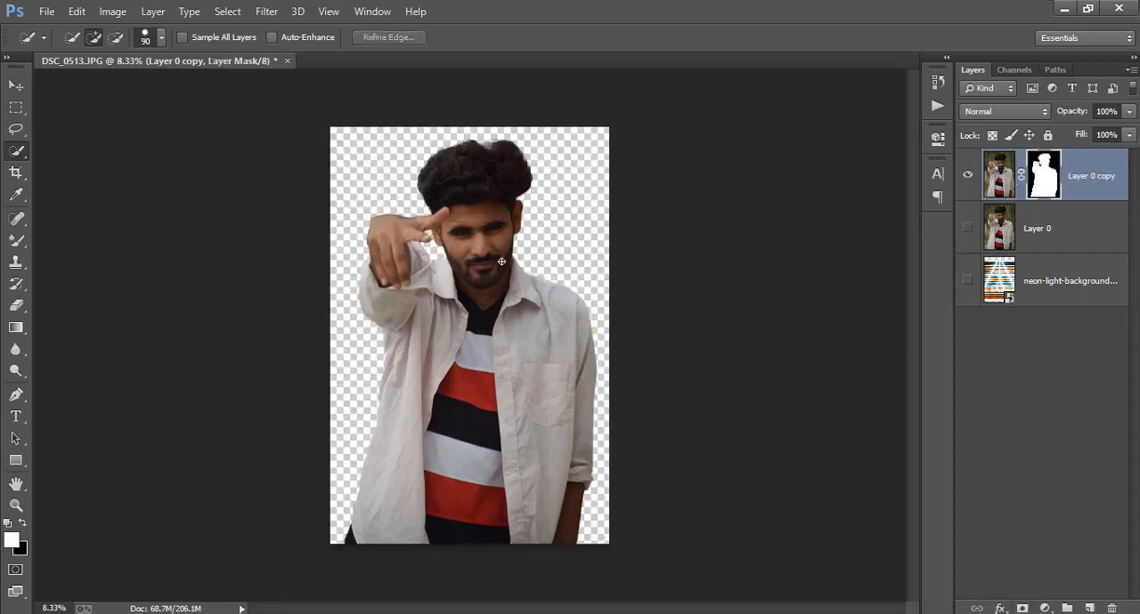
click(15, 86)
key(ctrl+plus)
key(ctrl+plus)
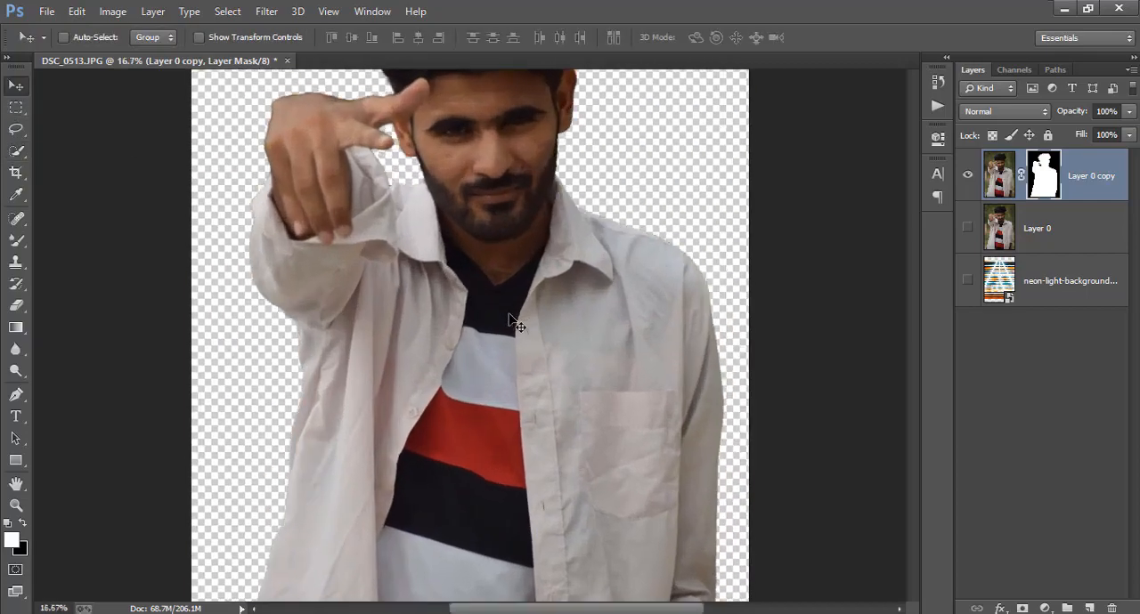
scroll(506, 316, down, 5)
key(ctrl+minus)
key(ctrl+minus)
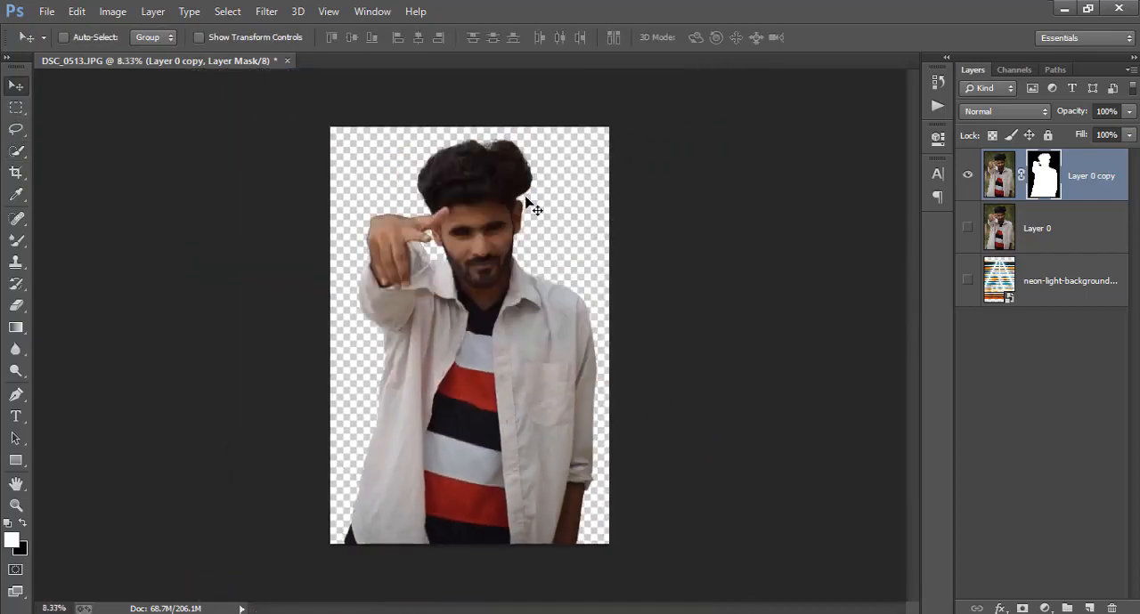
click(968, 281)
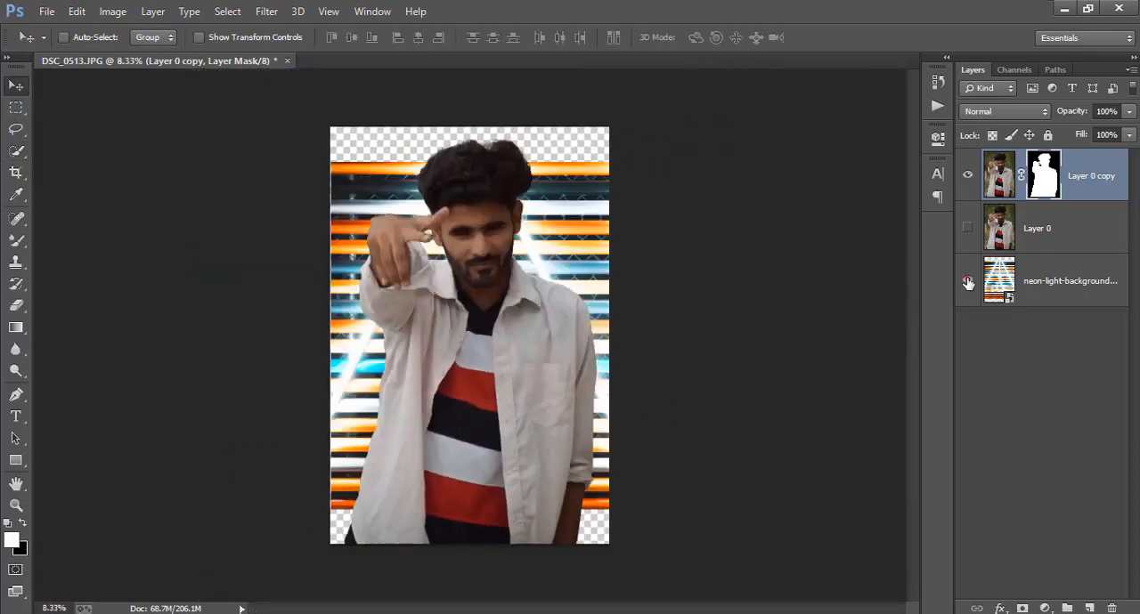
Enlarge the neon-light background layer about its centre to about 36% so it covers the whole canvas
click(1080, 286)
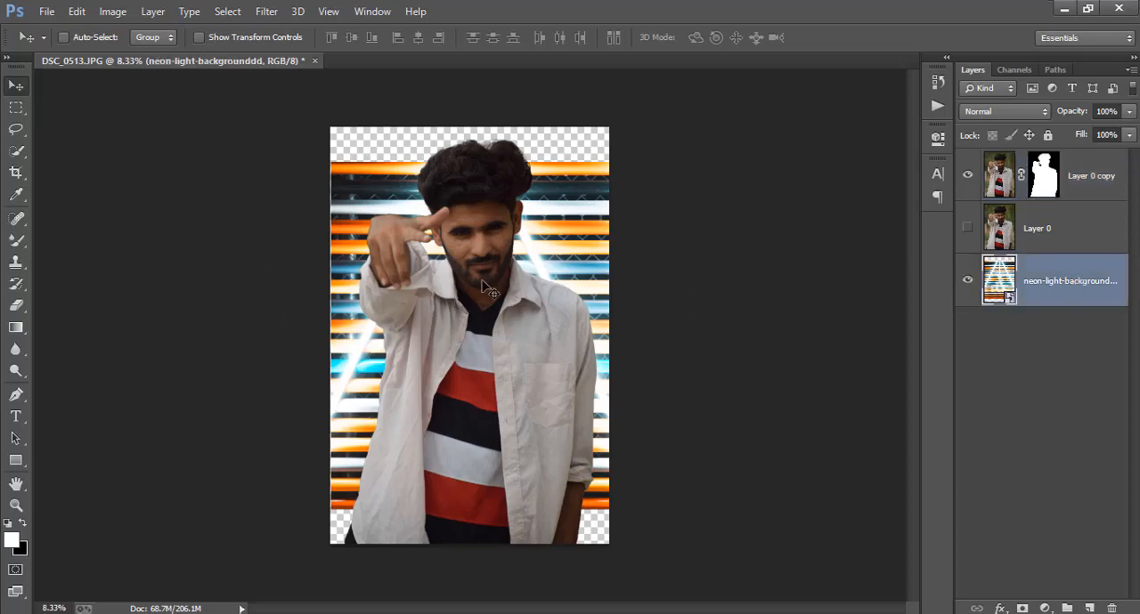
key(ctrl+t)
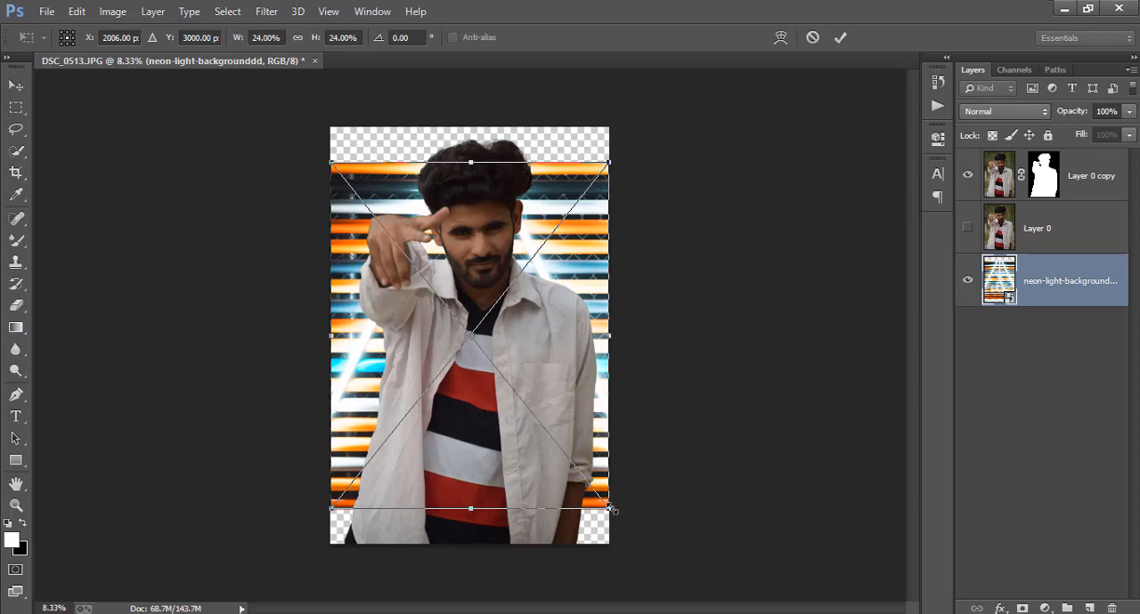
drag(611, 509, 678, 594)
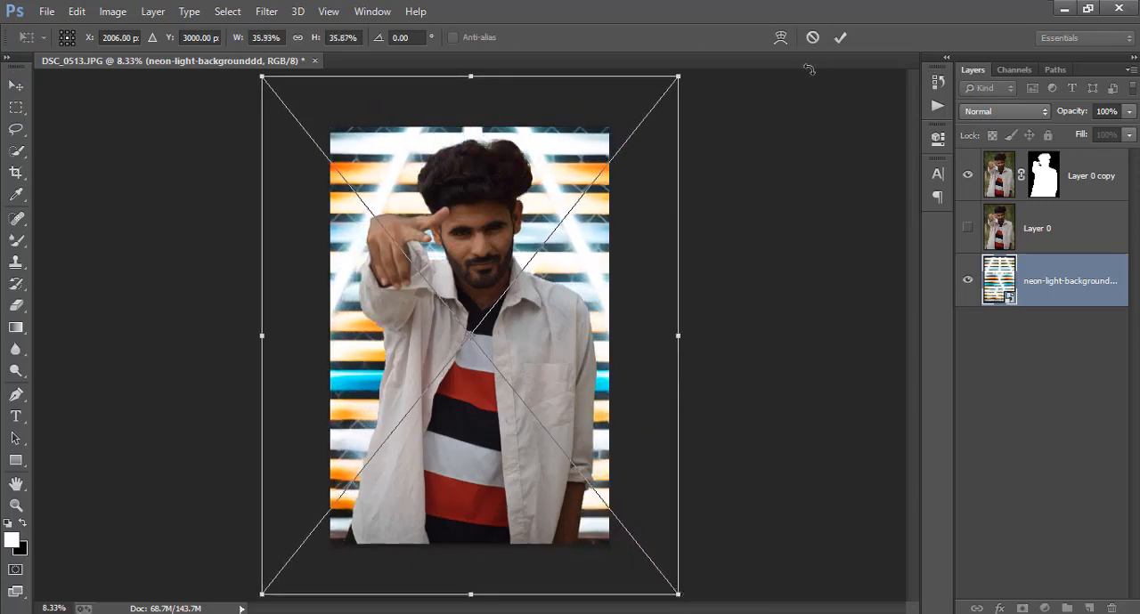
click(838, 37)
Crop the document to a larger frame, extending it above and on both sides of the man to include more neon background
click(15, 175)
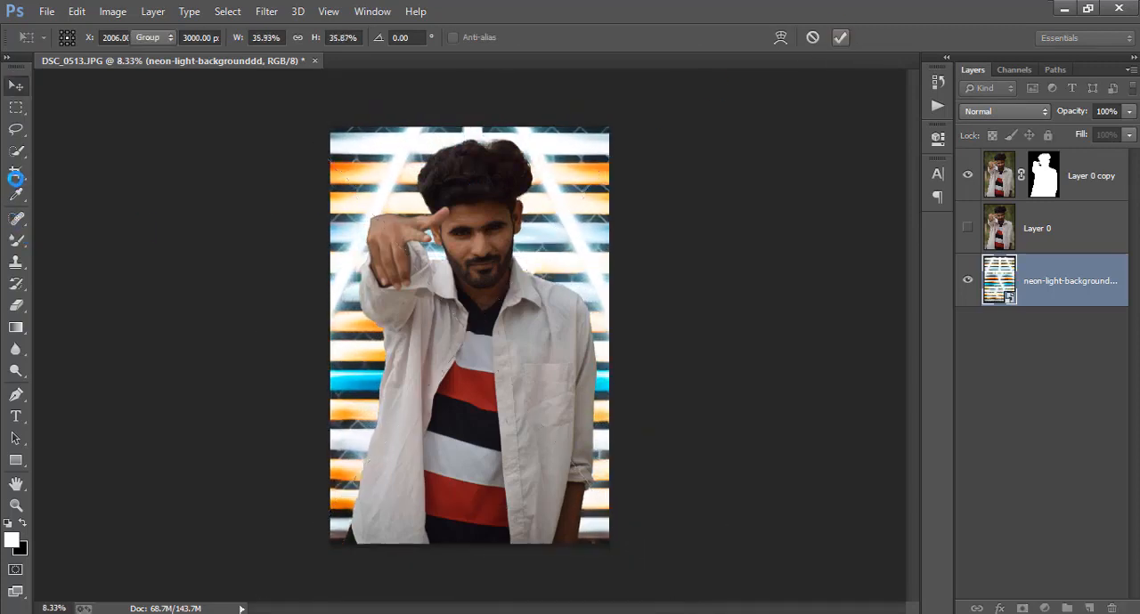
drag(328, 119, 320, 103)
mouse_move(619, 334)
mouse_down()
mouse_move(669, 335)
mouse_move(633, 339)
mouse_up()
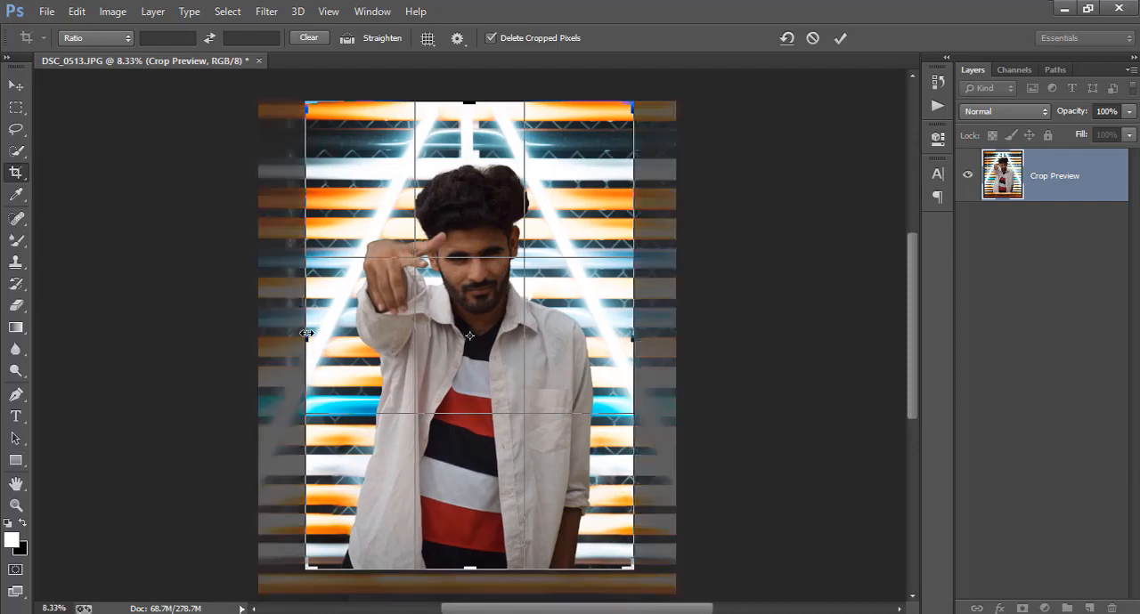
drag(305, 334, 301, 338)
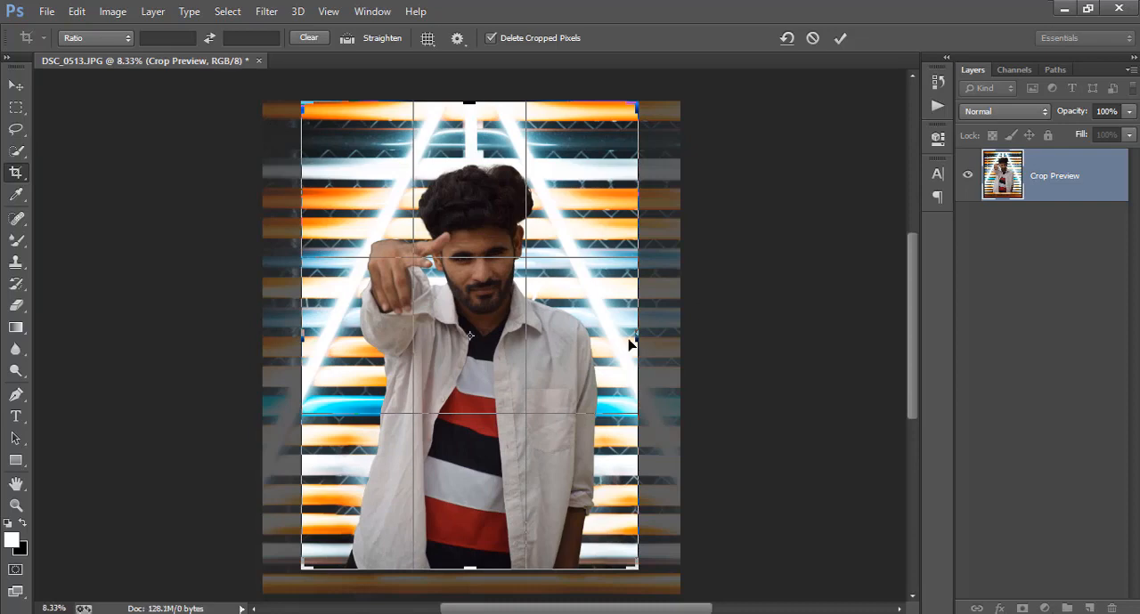
drag(637, 338, 640, 337)
click(840, 38)
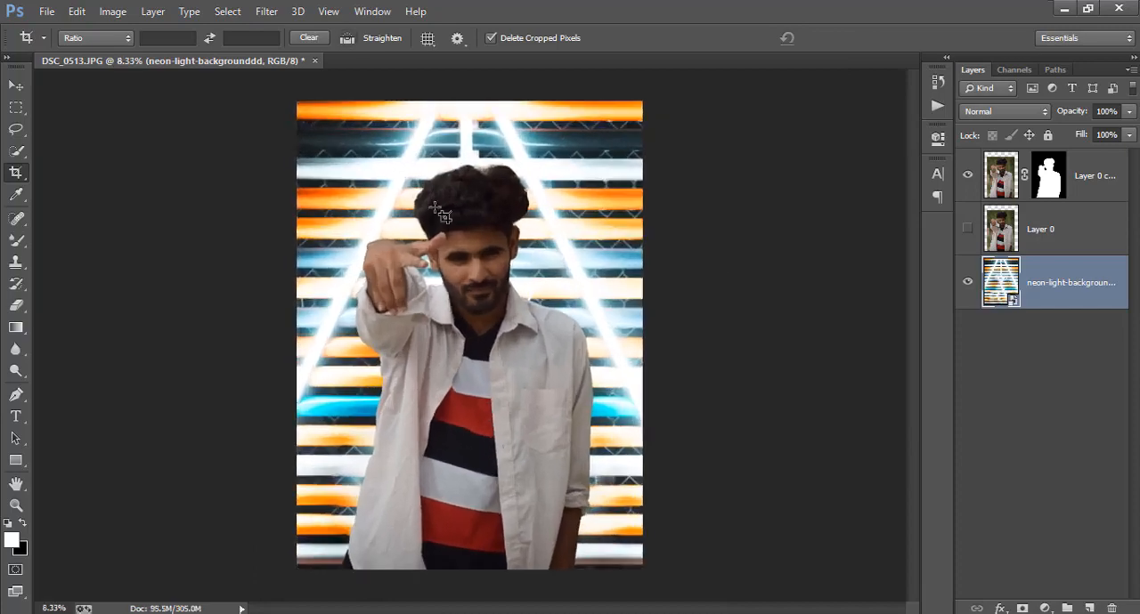
Rasterize the neon-light background smart object layer
click(16, 85)
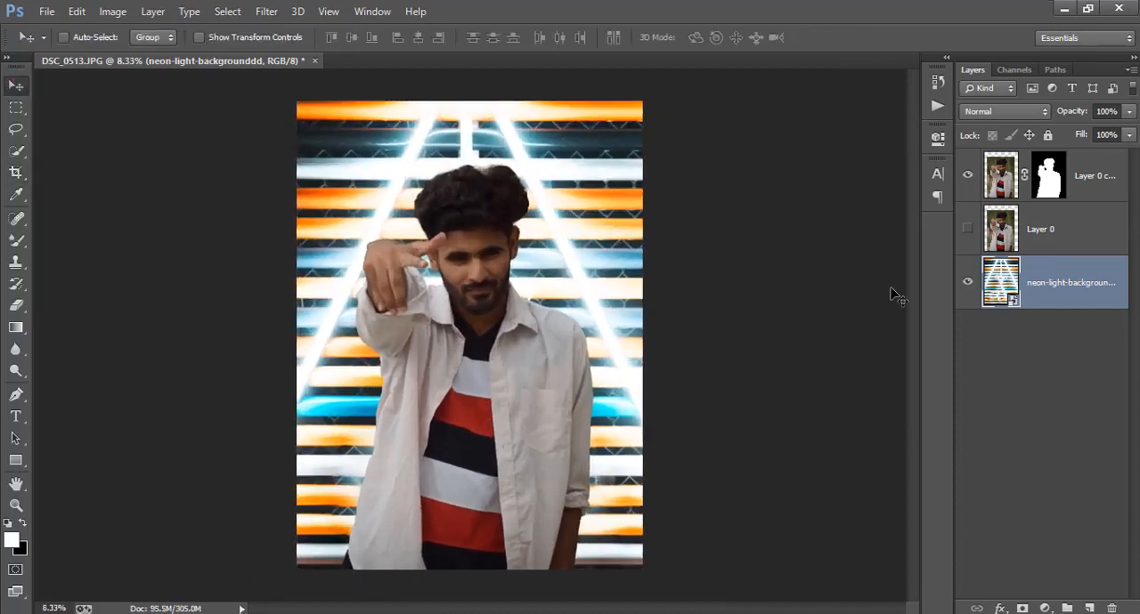
right_click(1083, 283)
click(798, 260)
Add a Brightness/Contrast adjustment clipped to Layer 0 copy with Brightness 21 and Contrast 36
click(1102, 181)
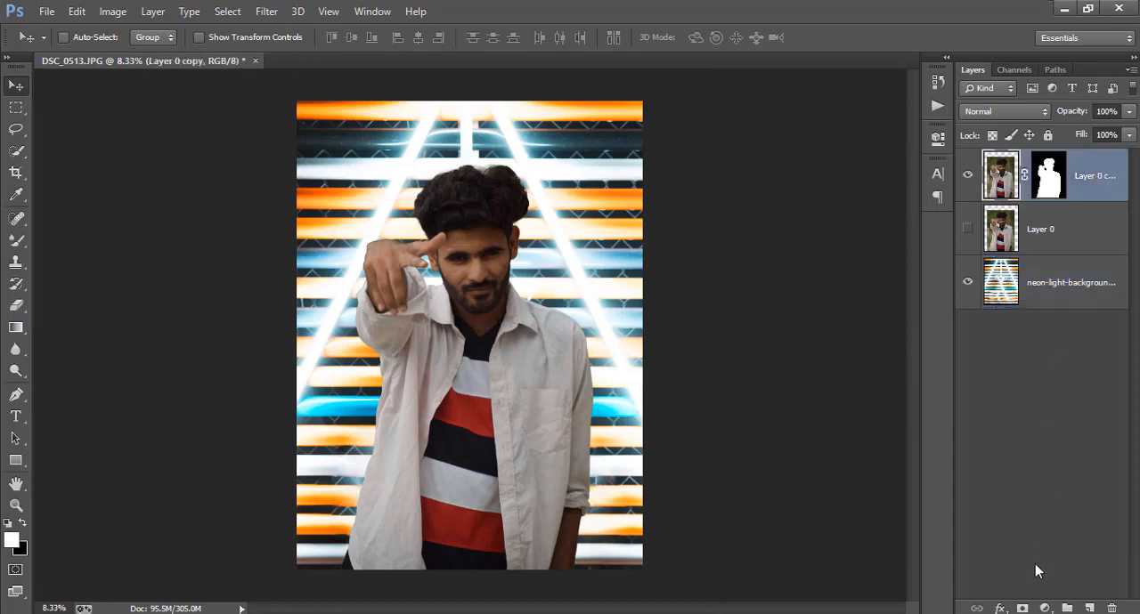
click(1044, 608)
click(1038, 313)
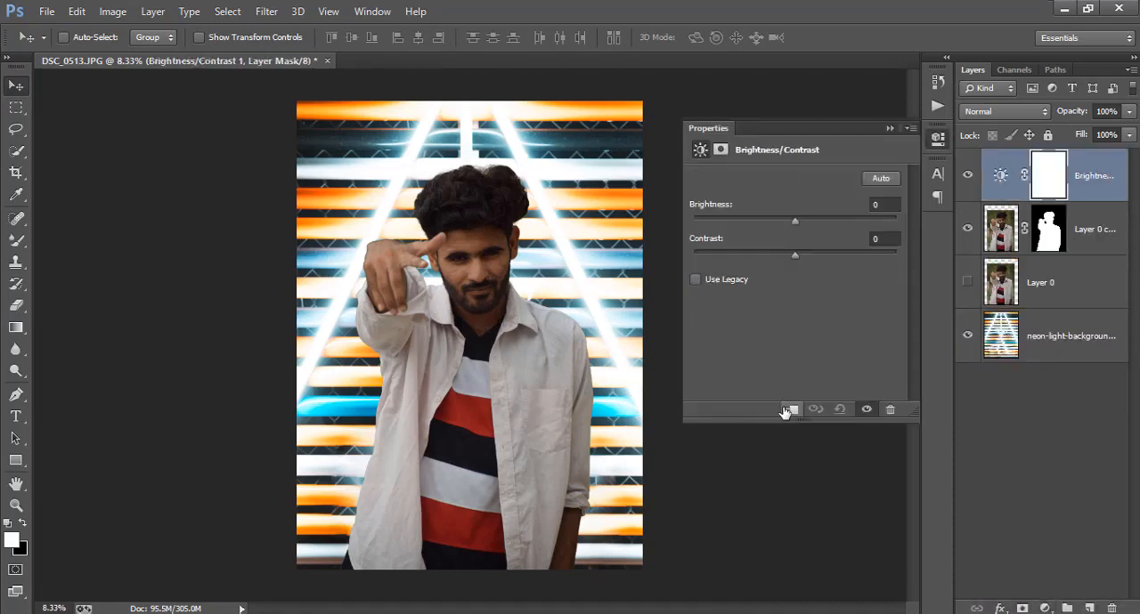
click(788, 410)
drag(804, 259, 831, 252)
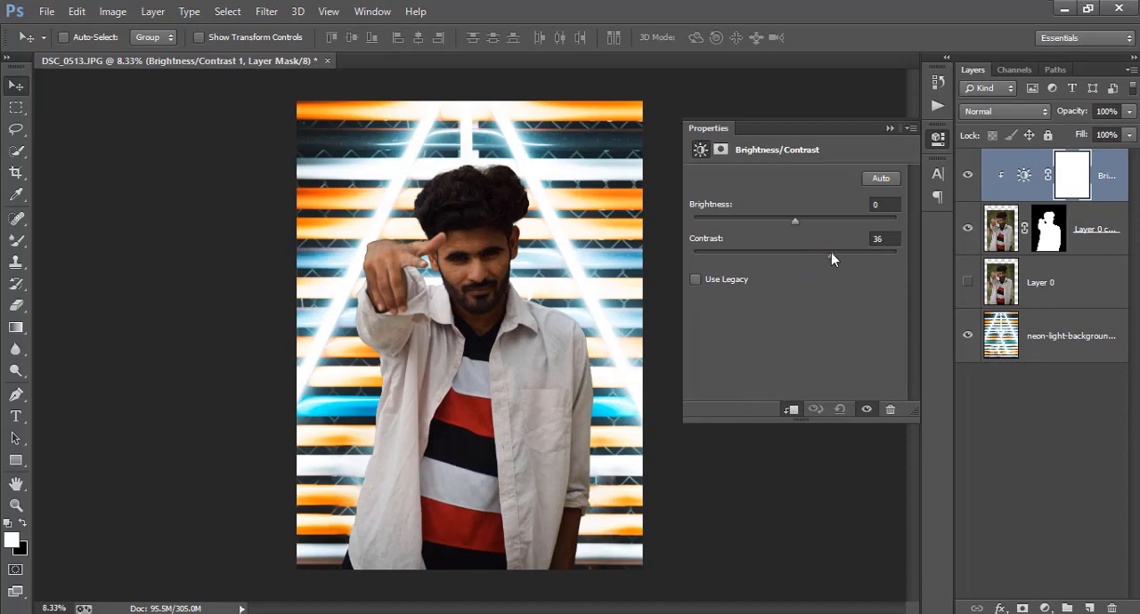
drag(800, 217, 809, 218)
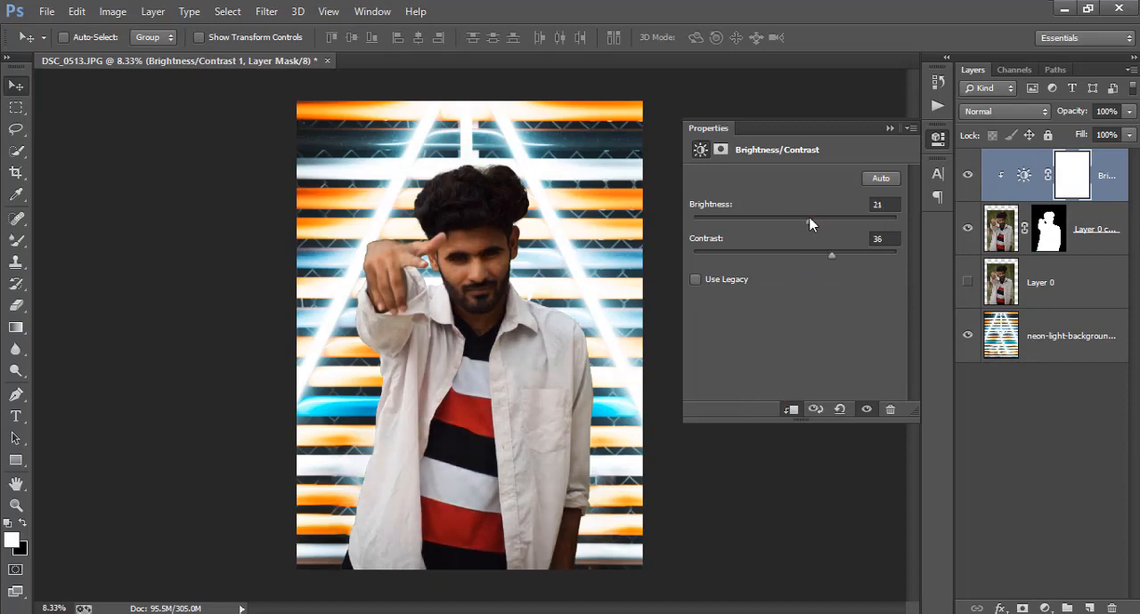
click(937, 138)
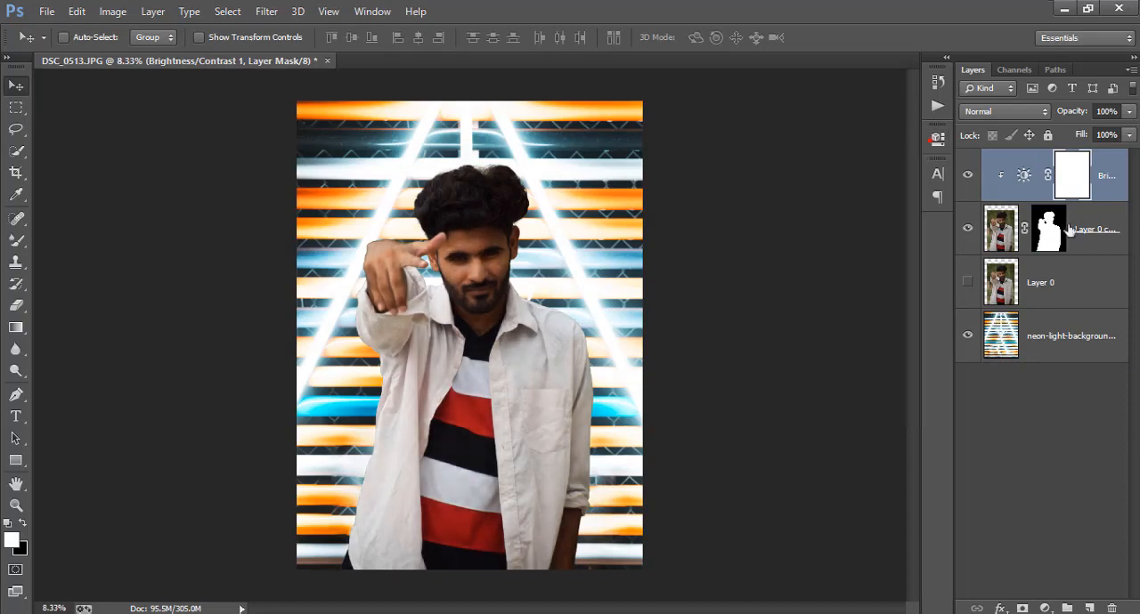
Add a Levels adjustment clipped to Layer 0 copy with input levels 6, 1.12 and 234 and output white 239
click(1108, 233)
click(1044, 608)
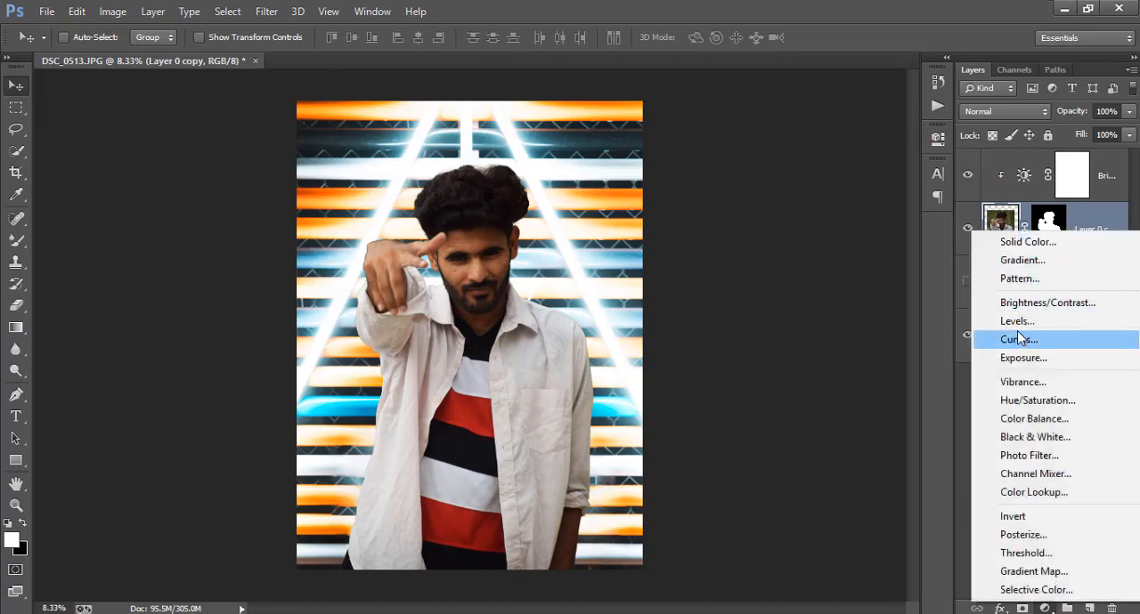
click(1017, 320)
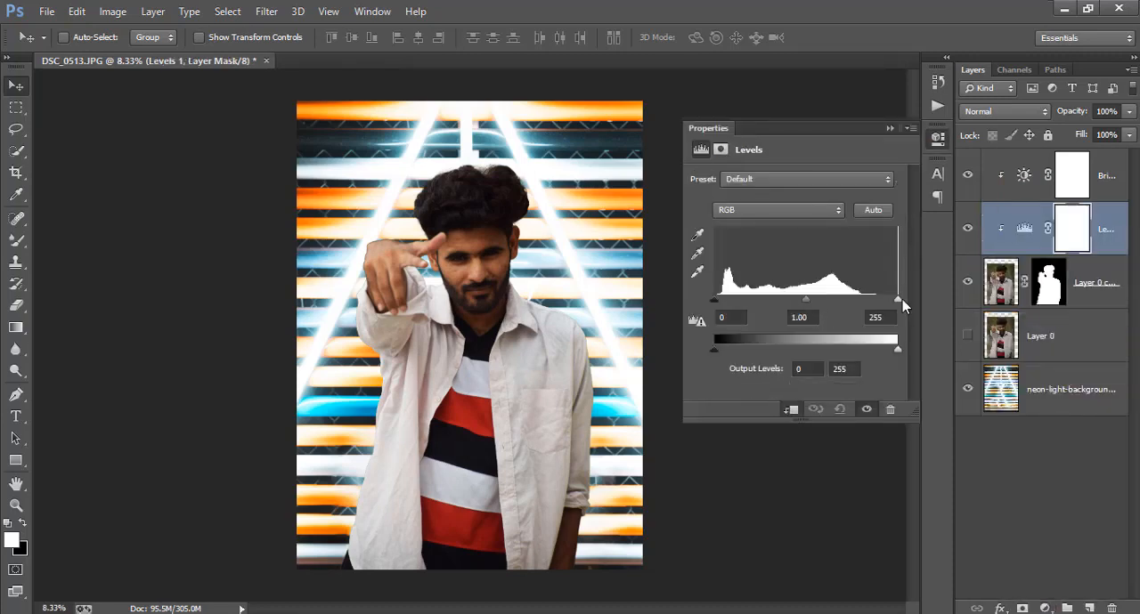
drag(898, 300, 876, 300)
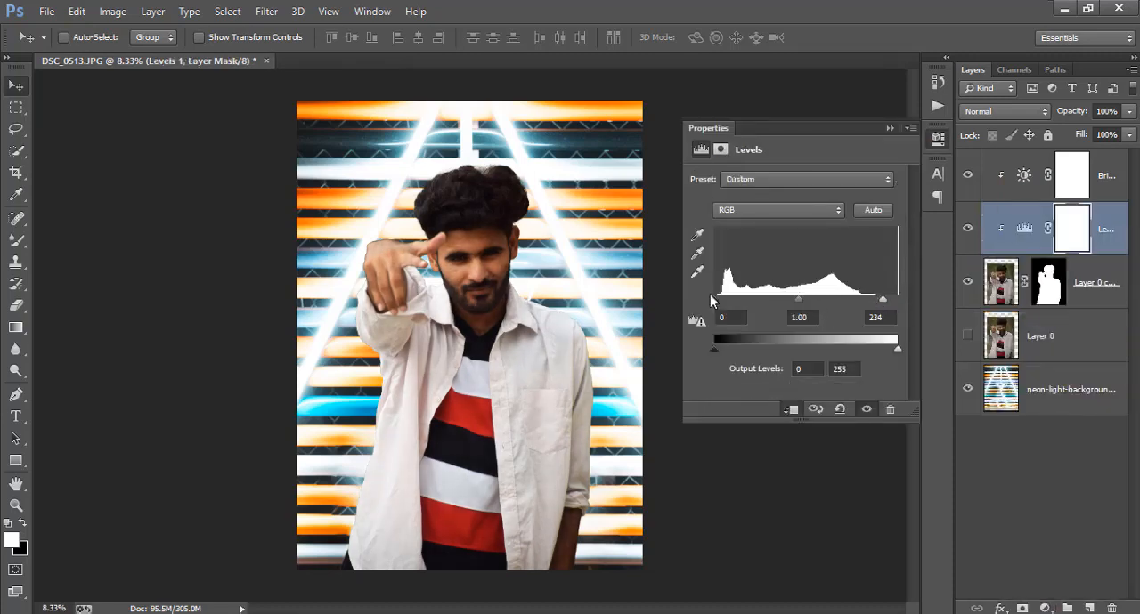
drag(714, 300, 726, 306)
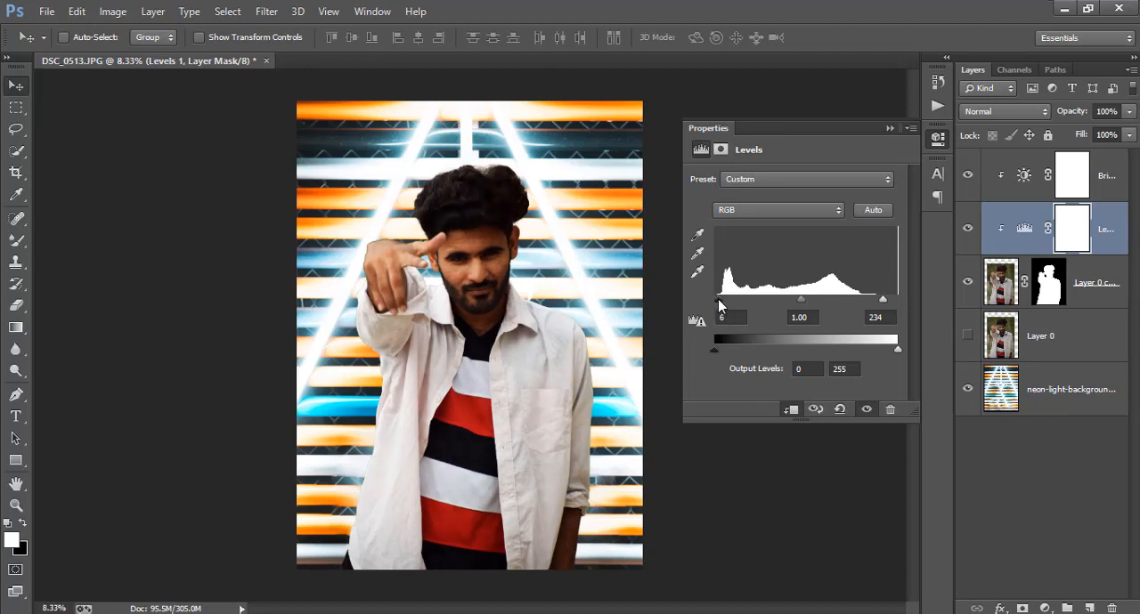
drag(800, 300, 795, 303)
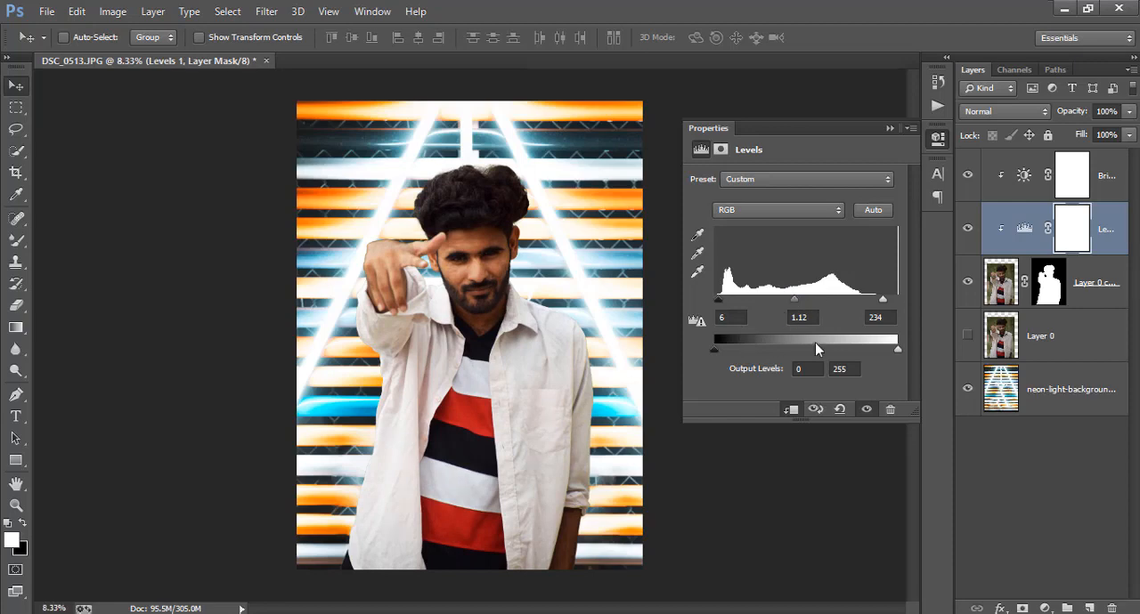
drag(896, 350, 890, 351)
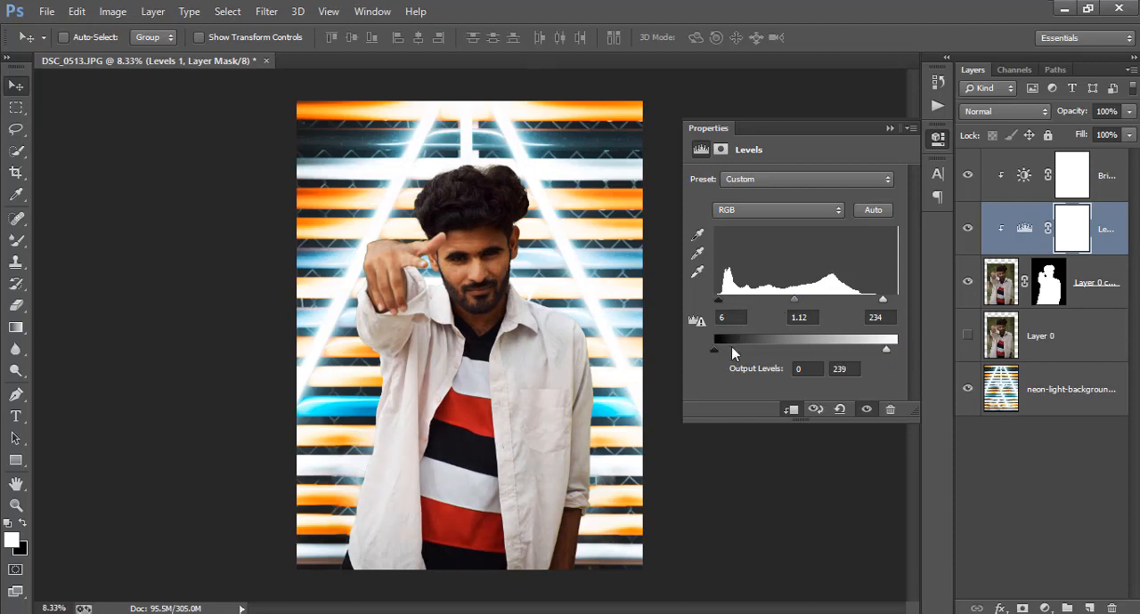
drag(715, 347, 719, 350)
click(716, 347)
click(937, 138)
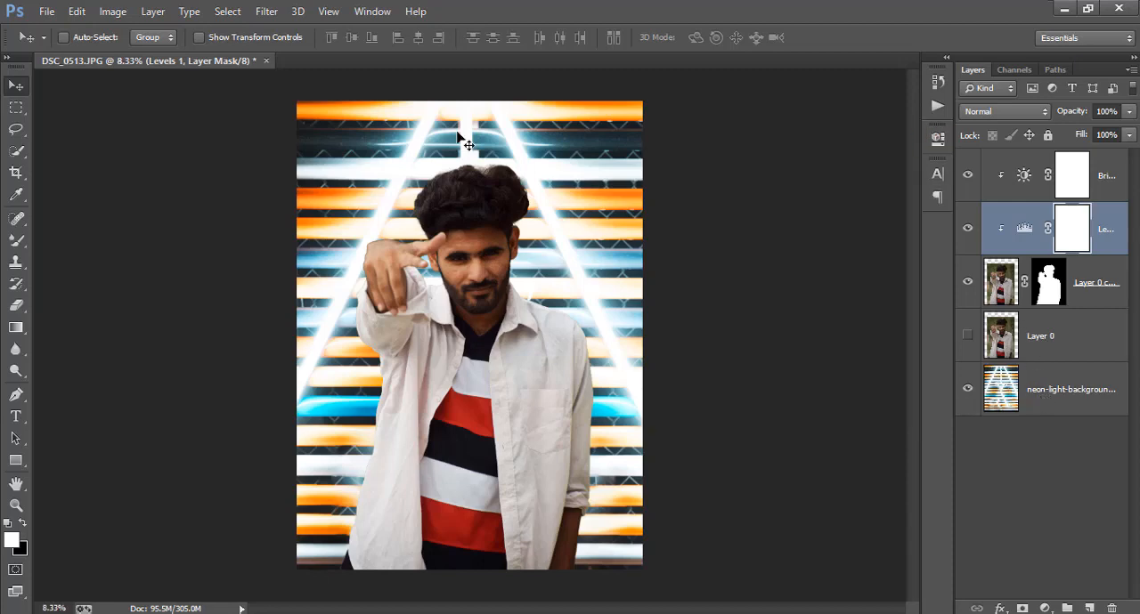
Add a Brightness/Contrast adjustment clipped to the neon-light background layer and lower its brightness
click(1028, 401)
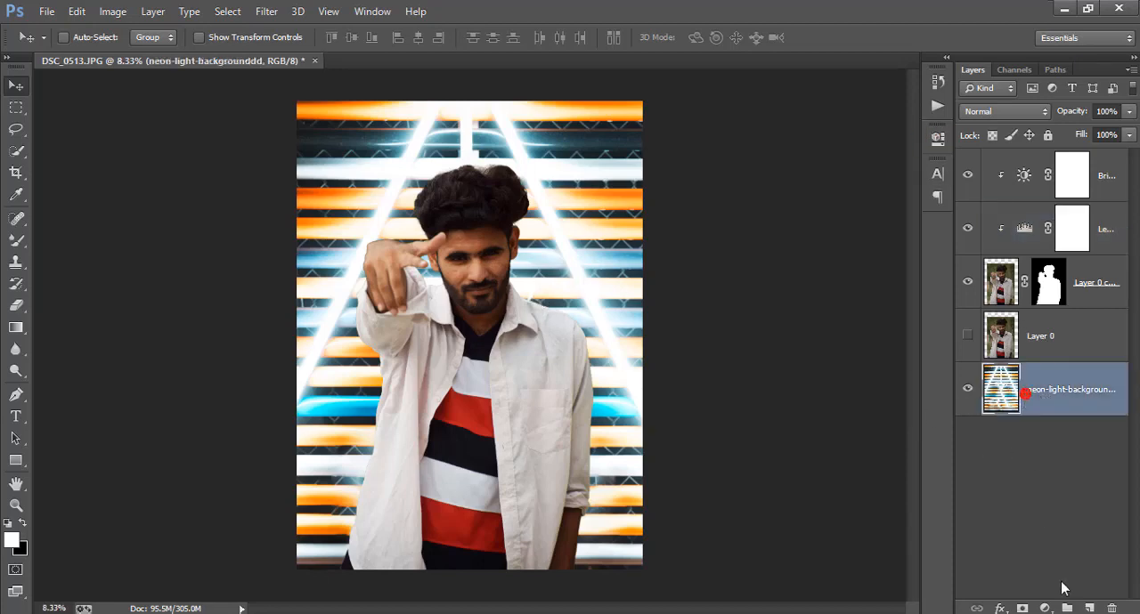
click(1044, 608)
click(1024, 299)
click(792, 411)
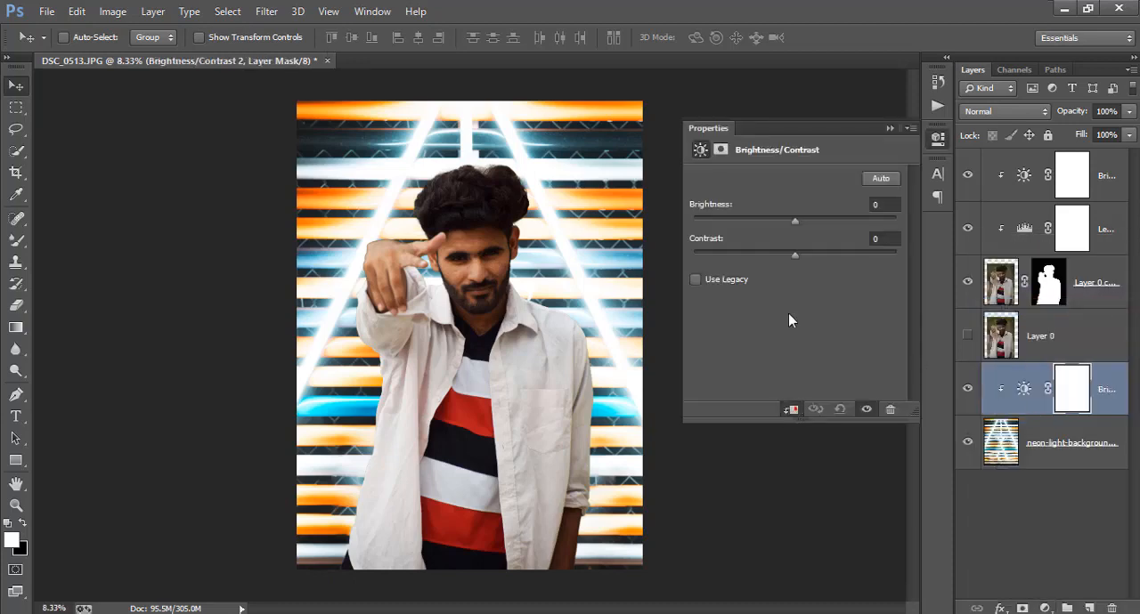
drag(795, 221, 737, 261)
click(936, 138)
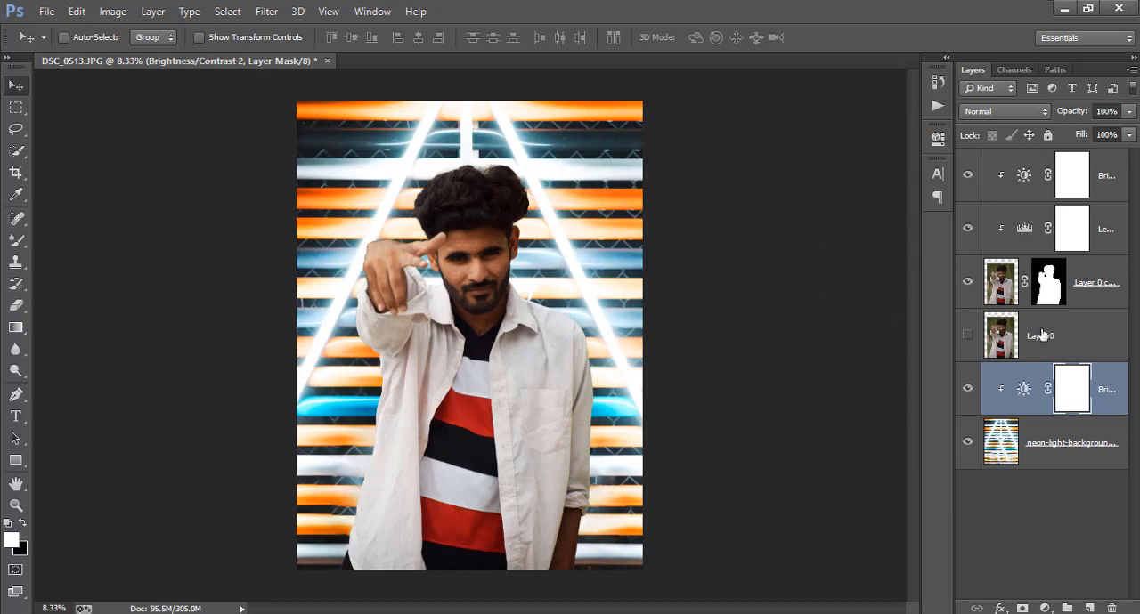
Hide and show Layer 0 copy to compare the cutout with the neon background
click(1050, 282)
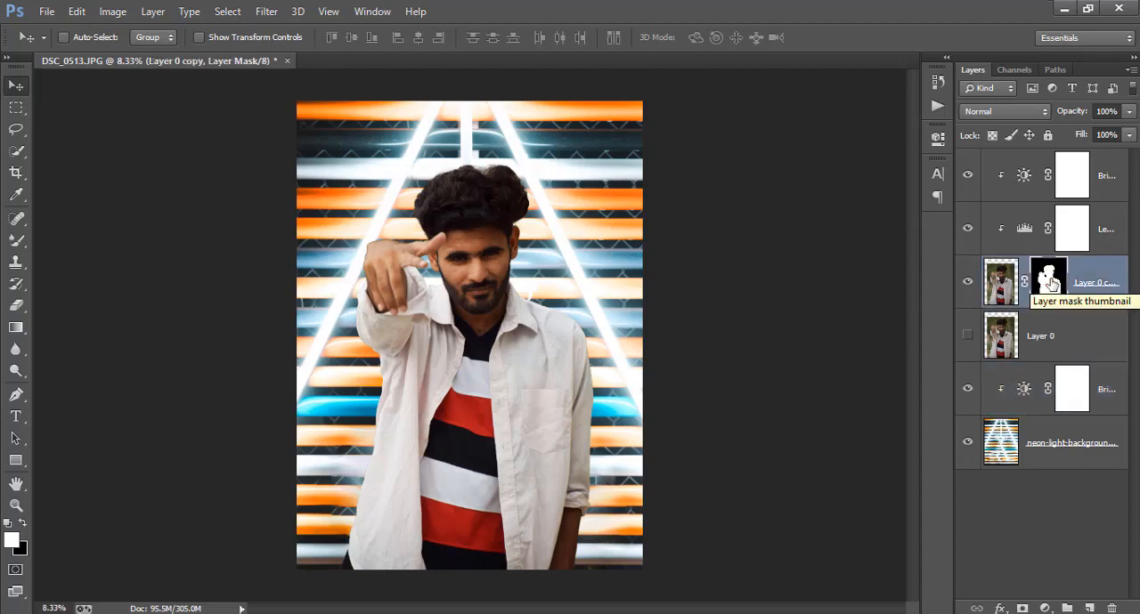
click(1087, 183)
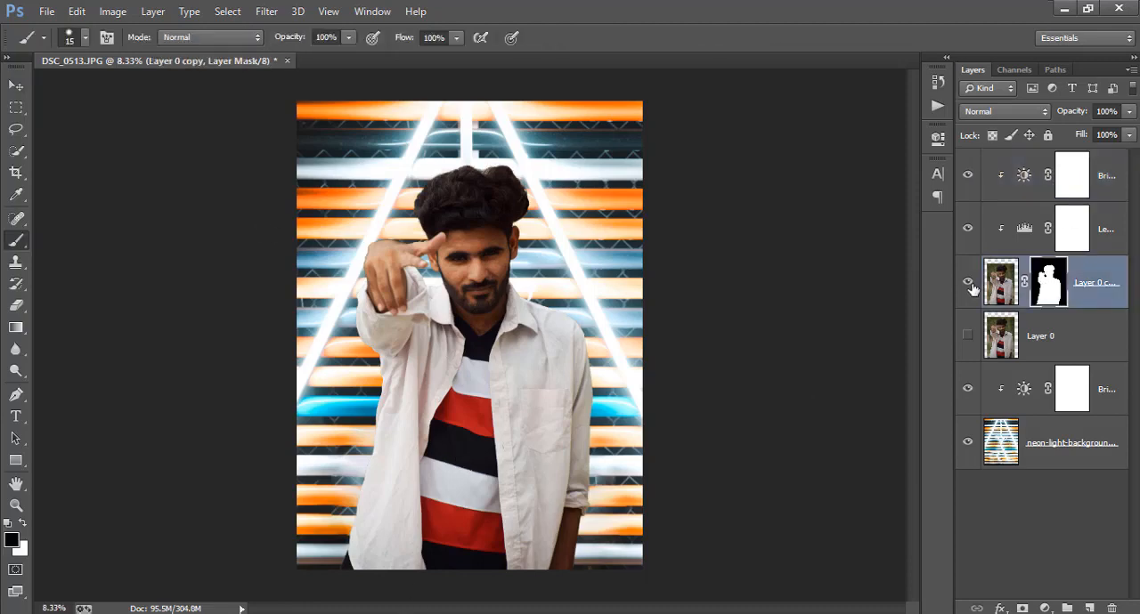
click(968, 283)
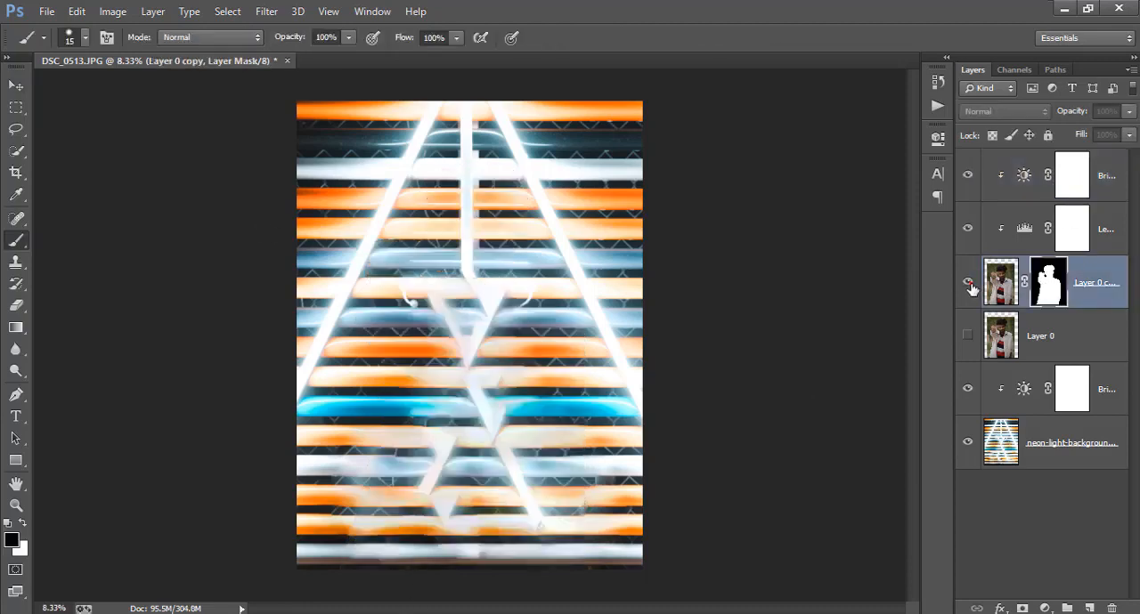
click(969, 284)
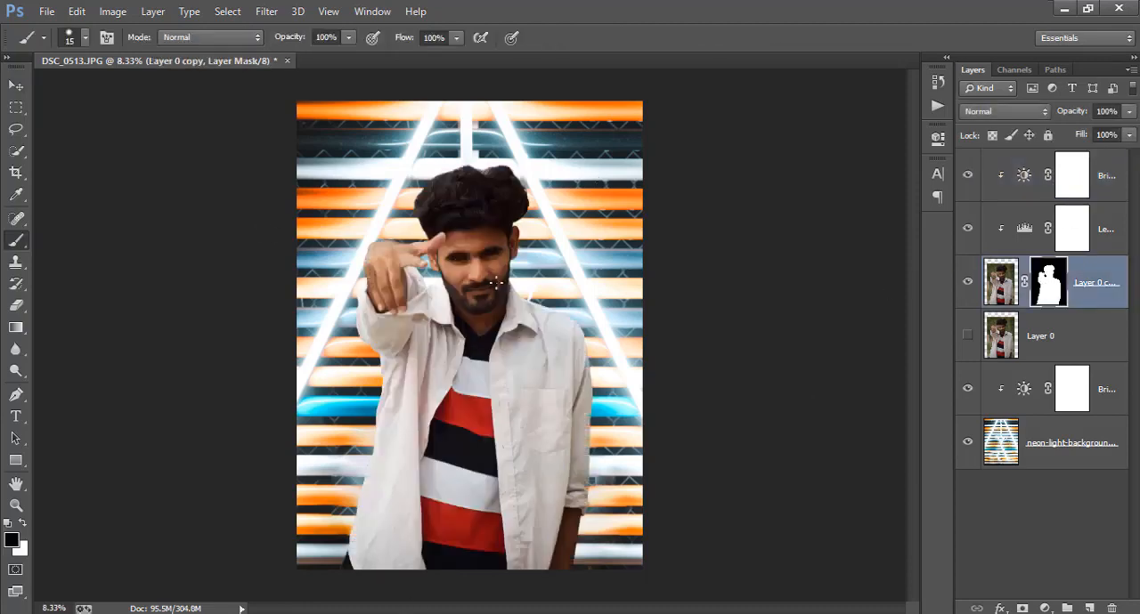
Apply the layer mask of Layer 0 copy permanently to the cutout
click(1087, 184)
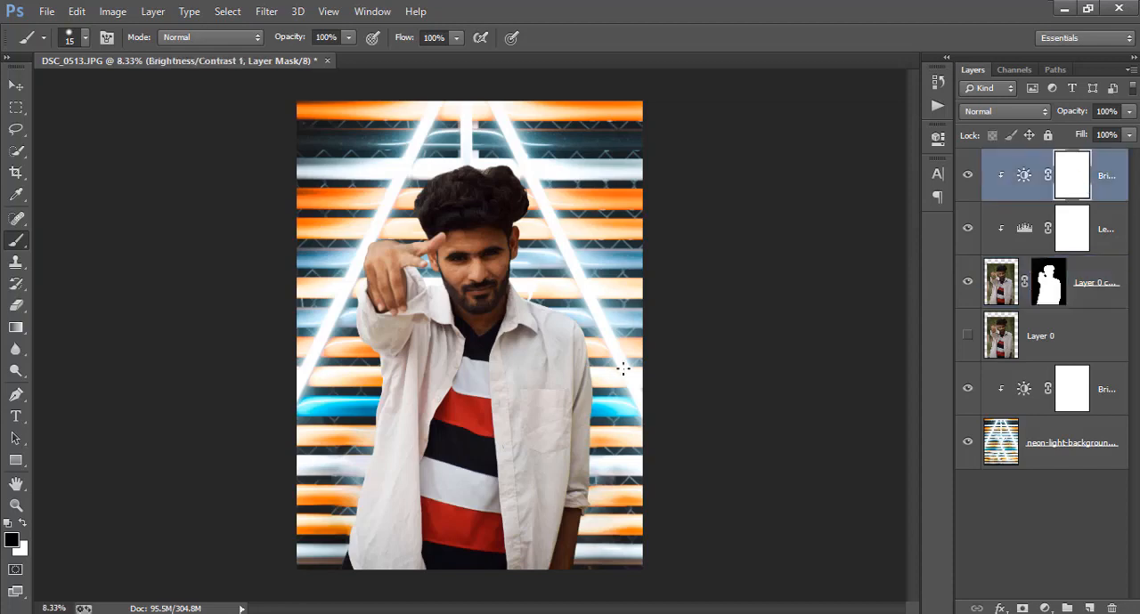
right_click(1052, 304)
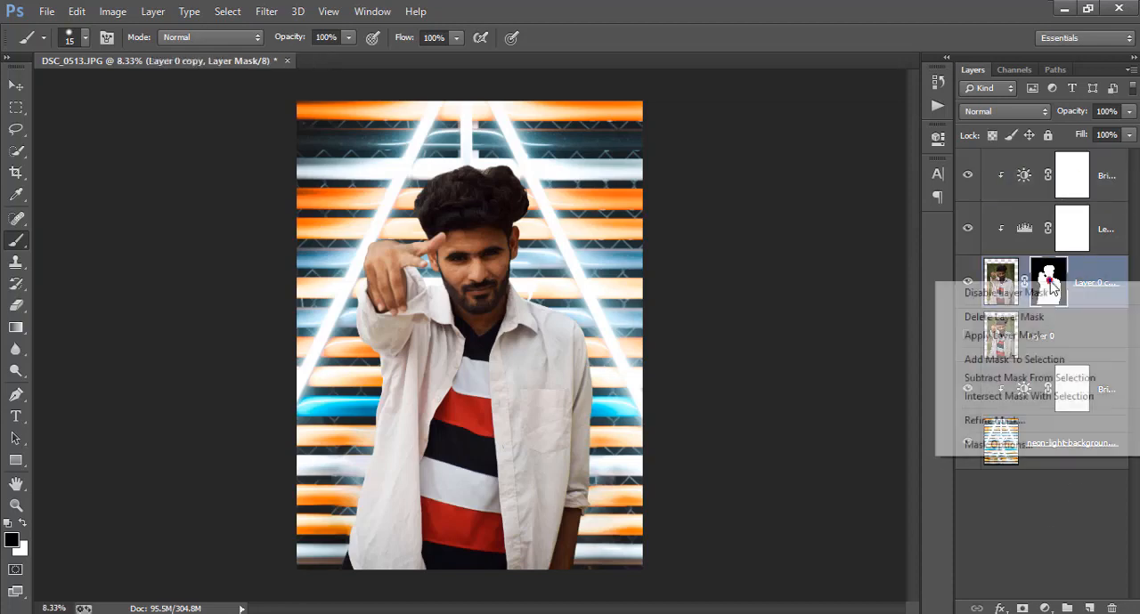
click(991, 331)
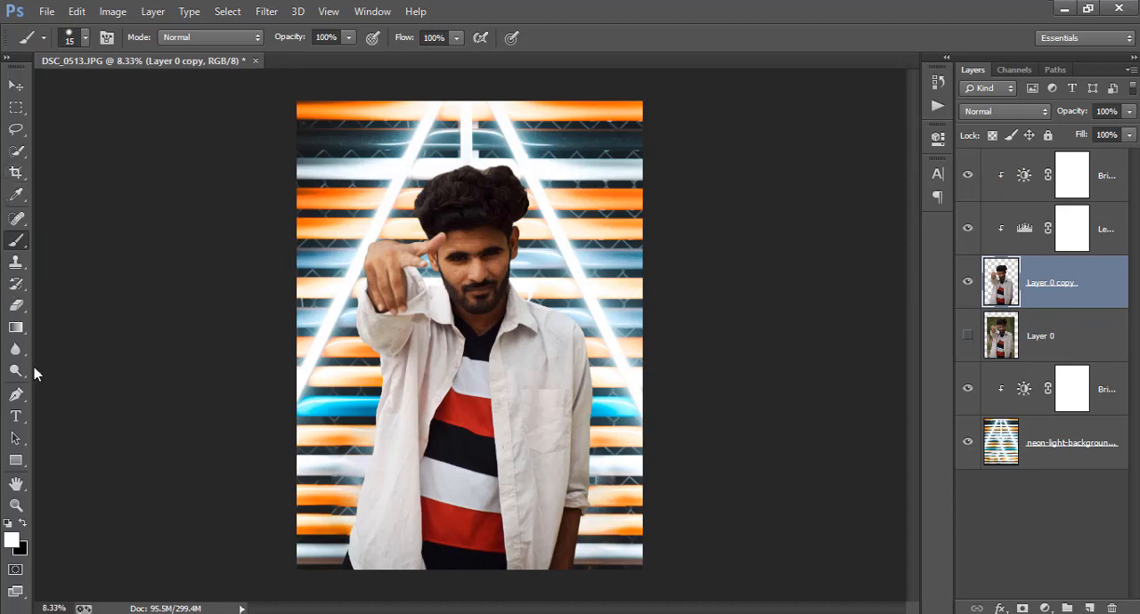
Blur the man's pointing hand on Layer 0 copy with the Blur tool at 100% strength and brush size 600
click(15, 349)
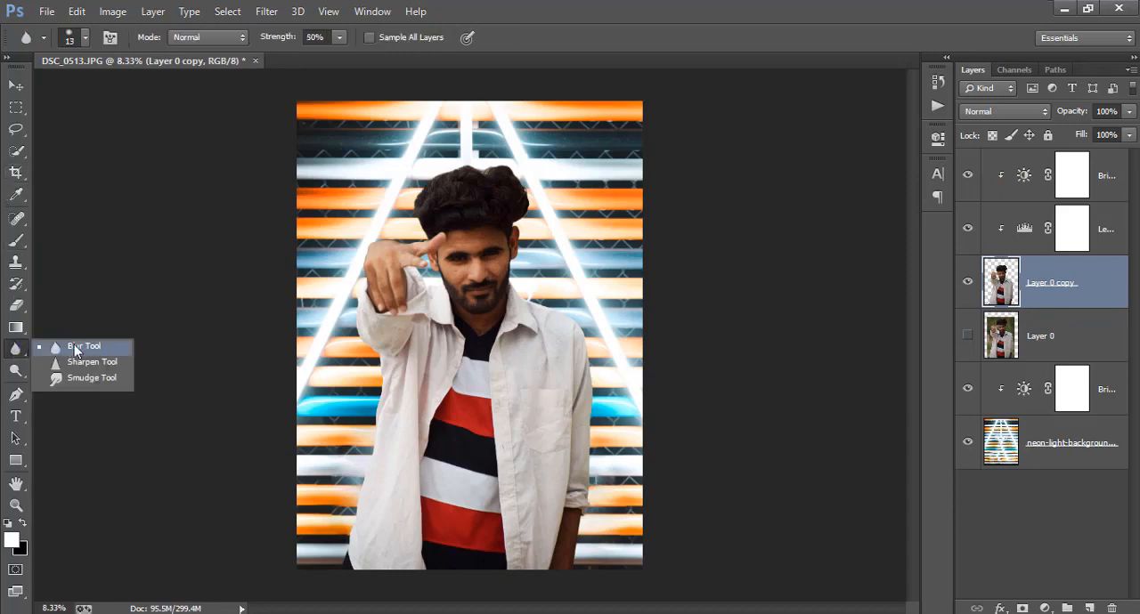
click(77, 348)
drag(279, 36, 537, 71)
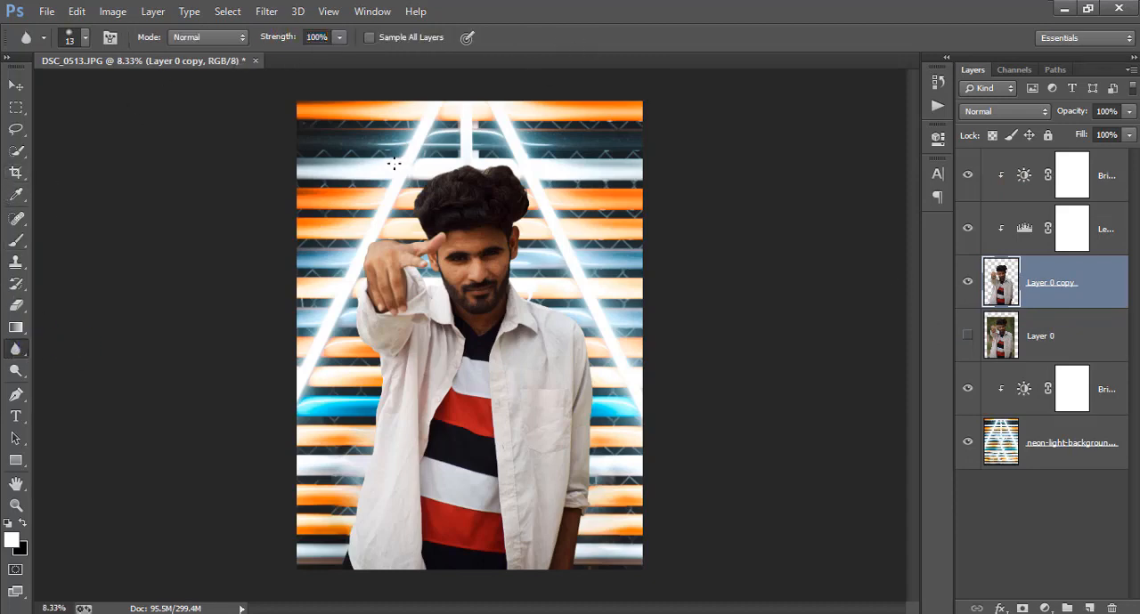
scroll(393, 163, up, 4)
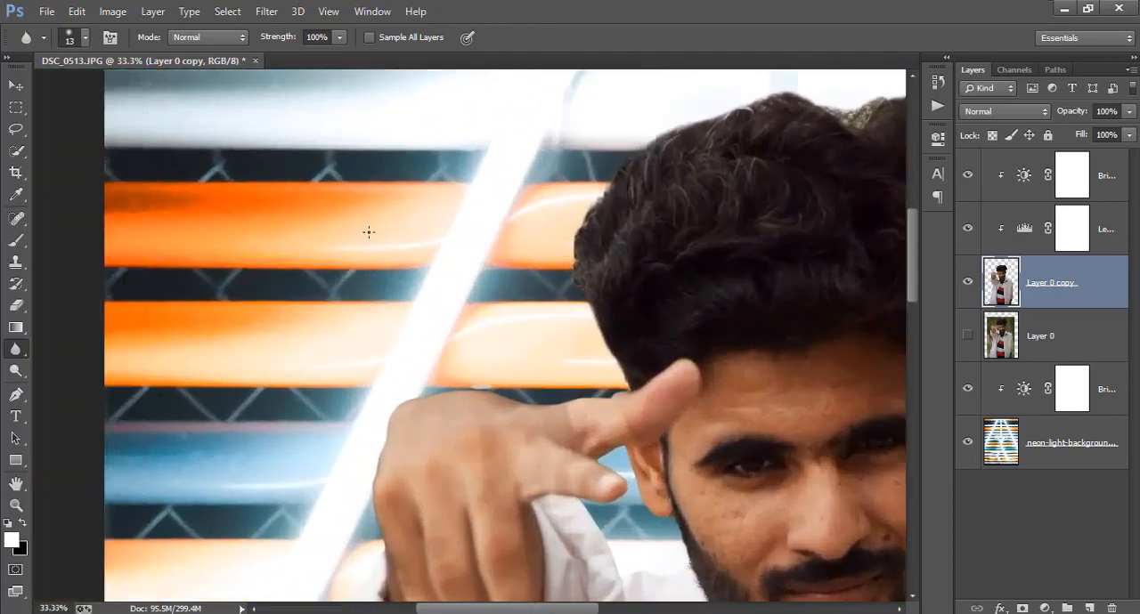
scroll(368, 231, down, 3)
key(bracketright)
key(bracketright)
key(bracketright)
key(bracketright)
key(bracketright)
key(bracketright)
key(bracketright)
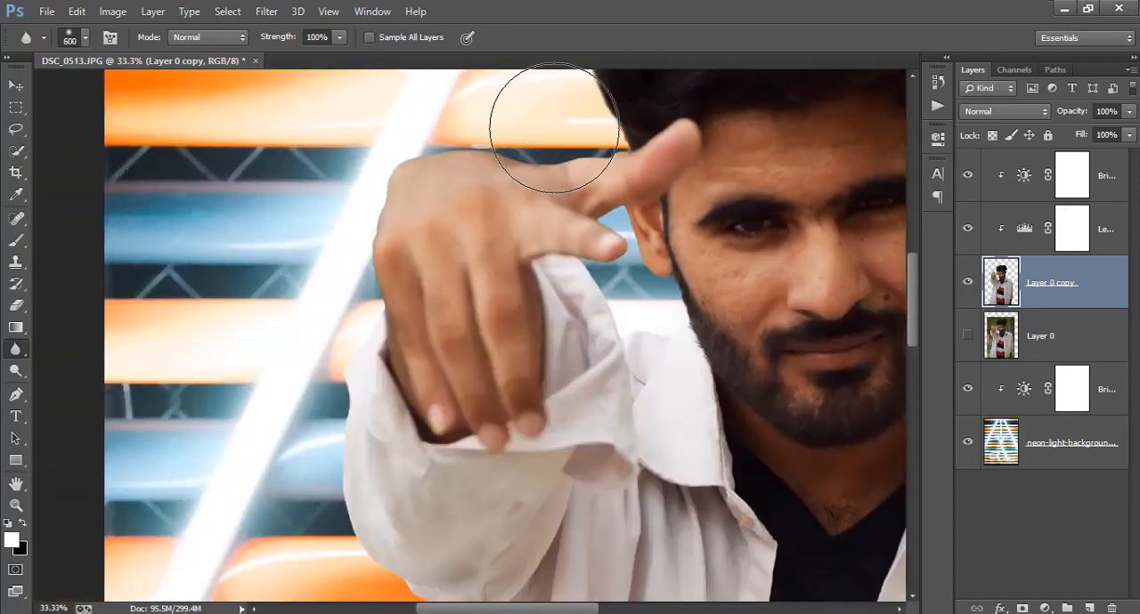
mouse_move(299, 258)
mouse_down()
mouse_move(368, 183)
mouse_move(356, 196)
mouse_move(376, 192)
mouse_move(320, 208)
mouse_move(414, 153)
mouse_move(478, 160)
mouse_move(599, 113)
mouse_move(445, 151)
mouse_move(429, 140)
mouse_move(352, 233)
mouse_move(318, 318)
mouse_move(376, 267)
mouse_move(343, 296)
mouse_move(394, 194)
mouse_move(462, 151)
mouse_move(575, 145)
mouse_move(550, 155)
mouse_move(547, 188)
mouse_up()
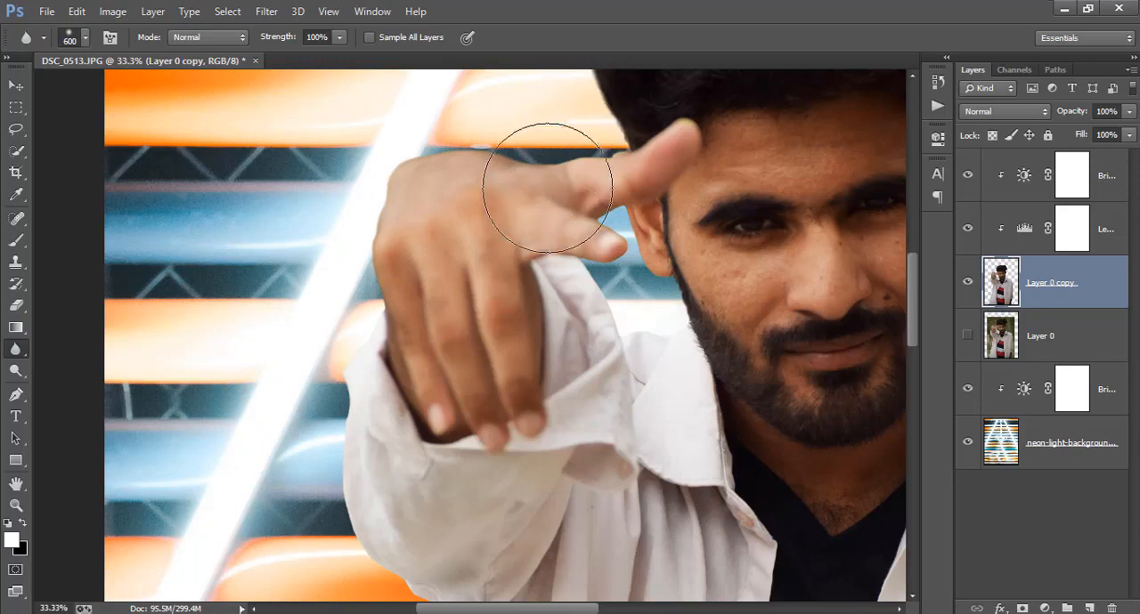
Add a Curves adjustment clipped to Layer 0 copy and activate its on-image adjustment tool
scroll(547, 187, up, 3)
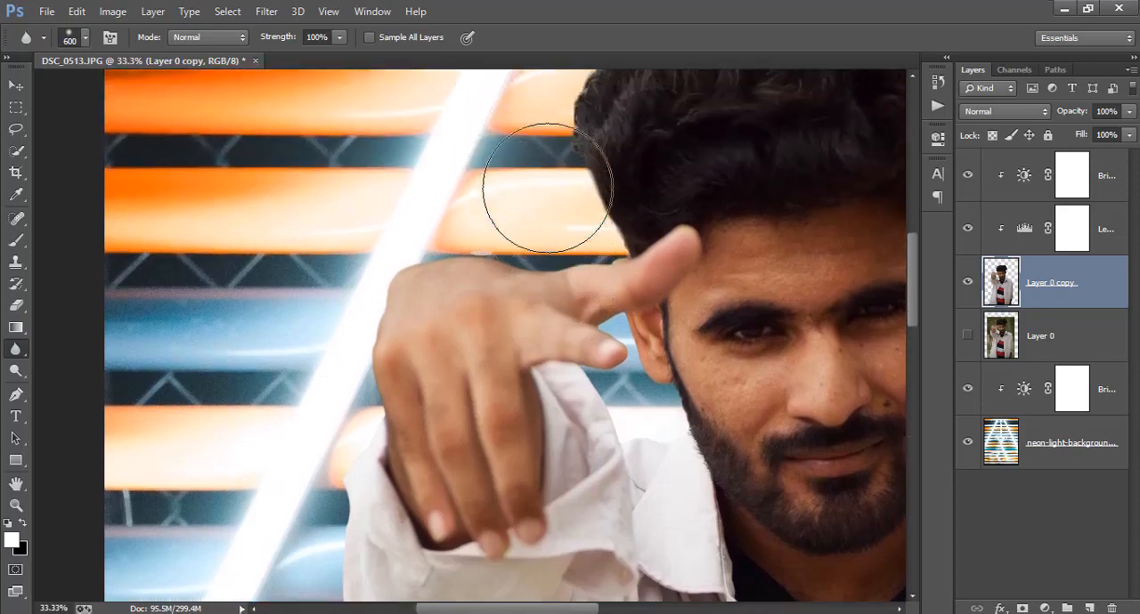
scroll(549, 193, down, 4)
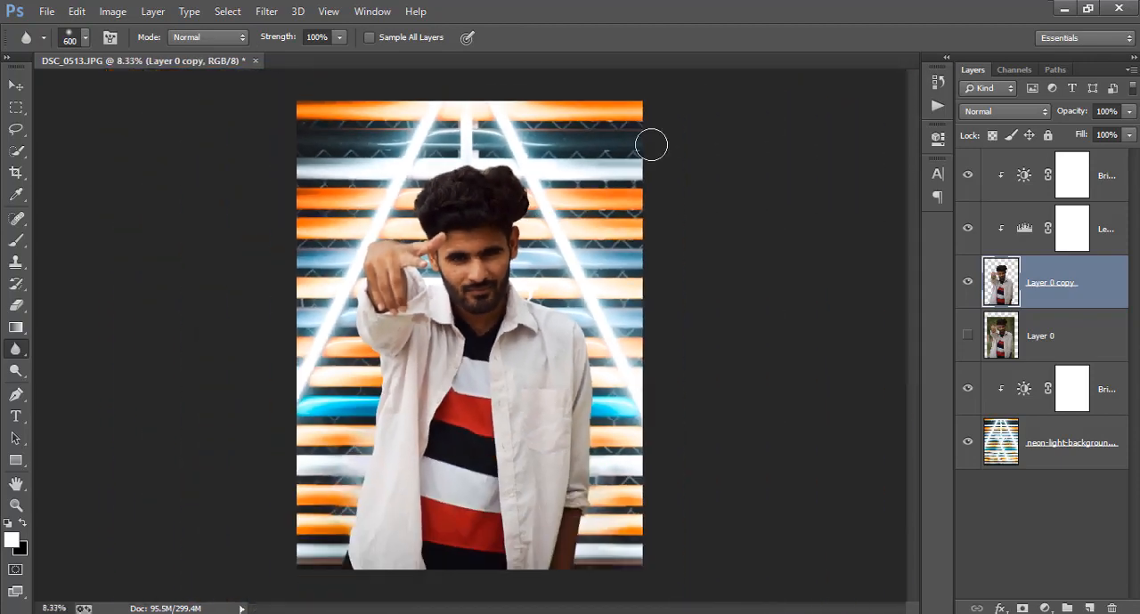
click(1101, 167)
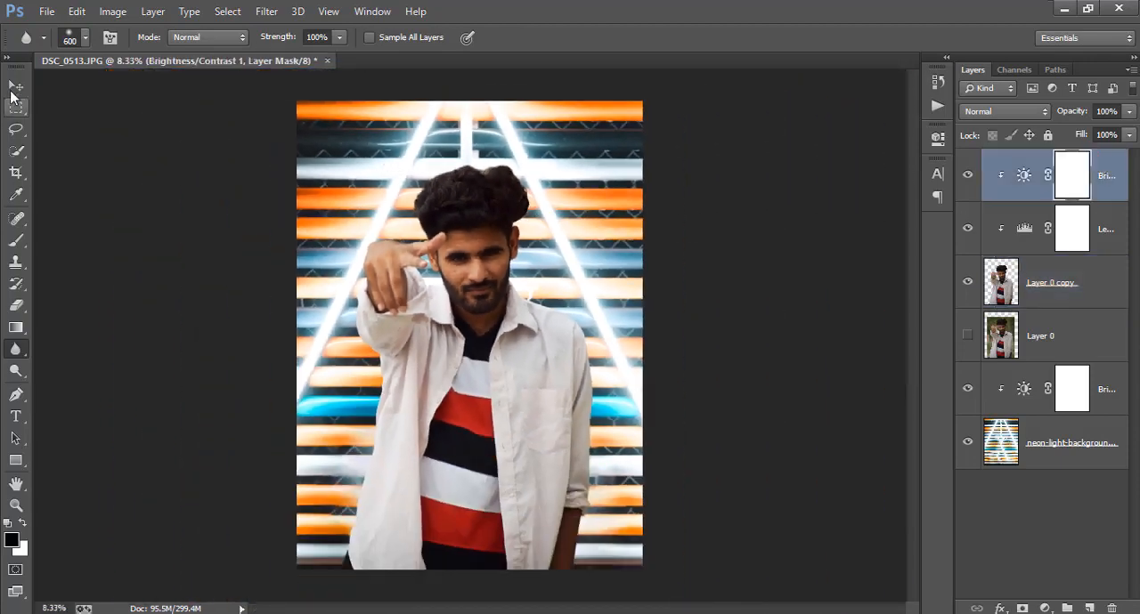
click(16, 84)
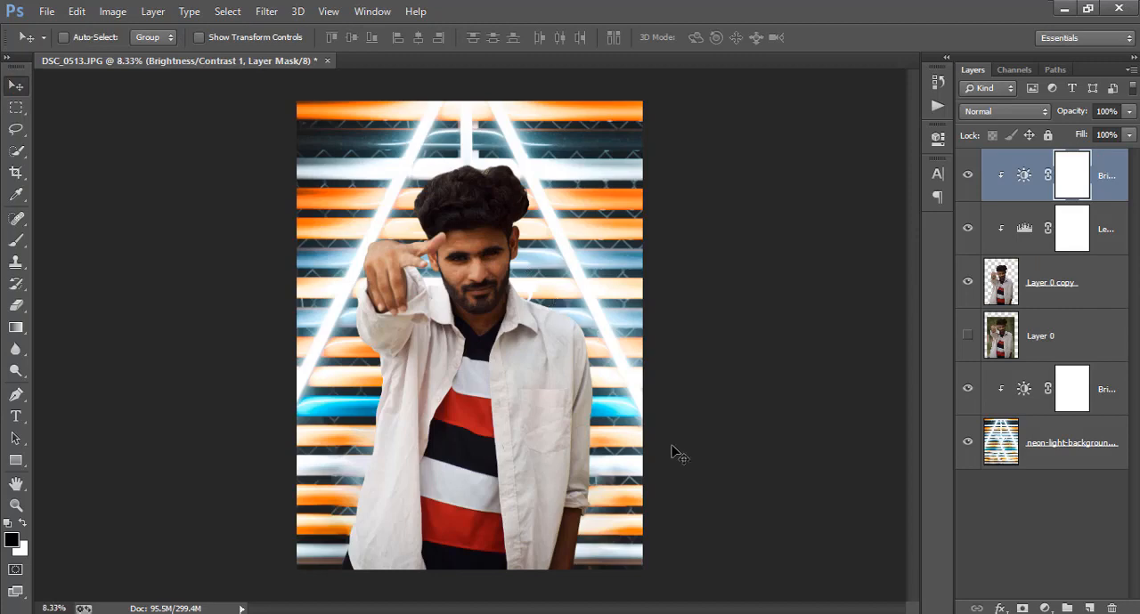
click(1037, 298)
click(1046, 608)
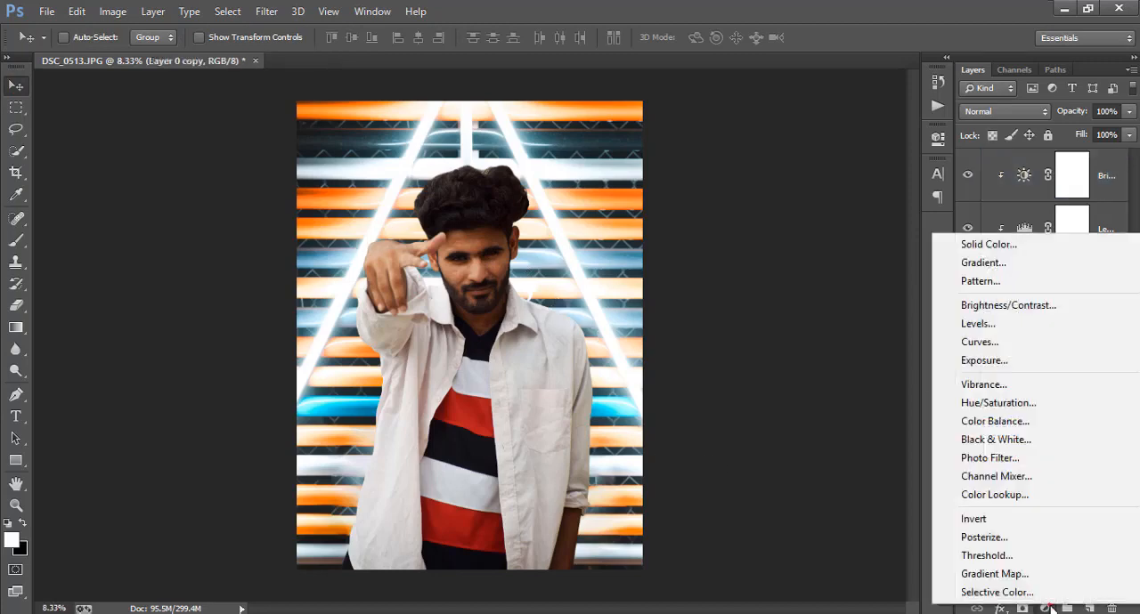
click(990, 342)
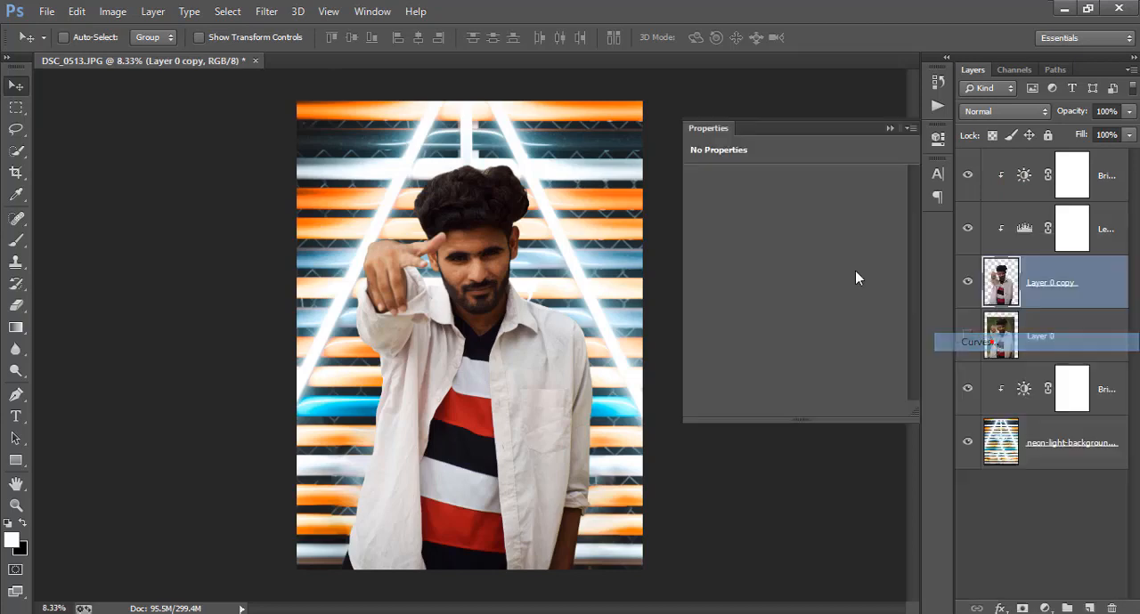
click(701, 200)
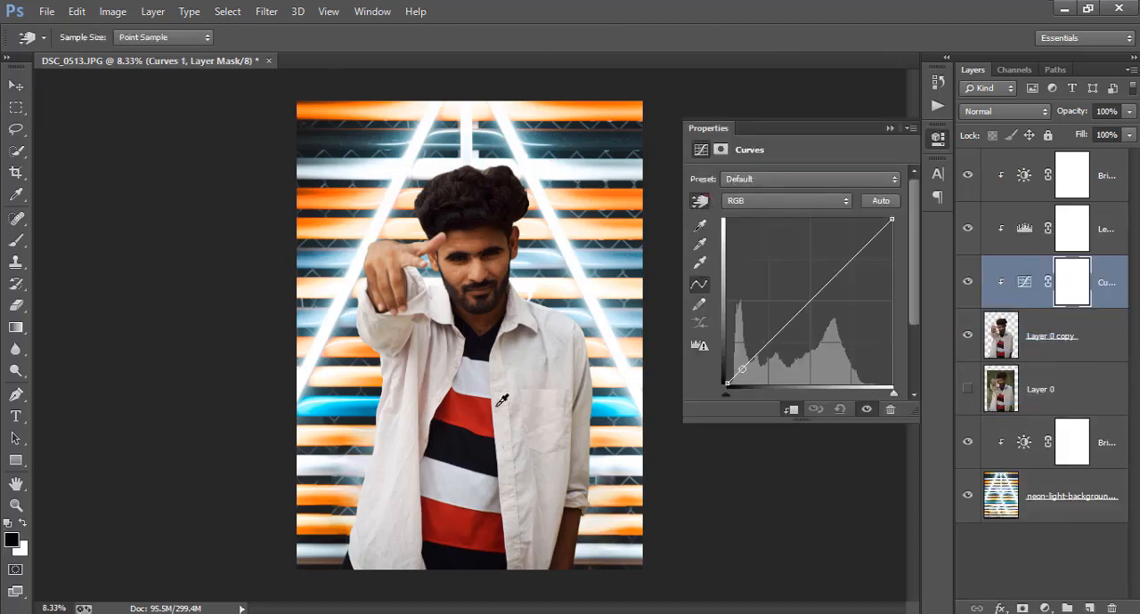
Shape the RGB curve by sampling the man's shirt, face and hair, raising the shirt highlights for stronger contrast
drag(541, 453, 541, 468)
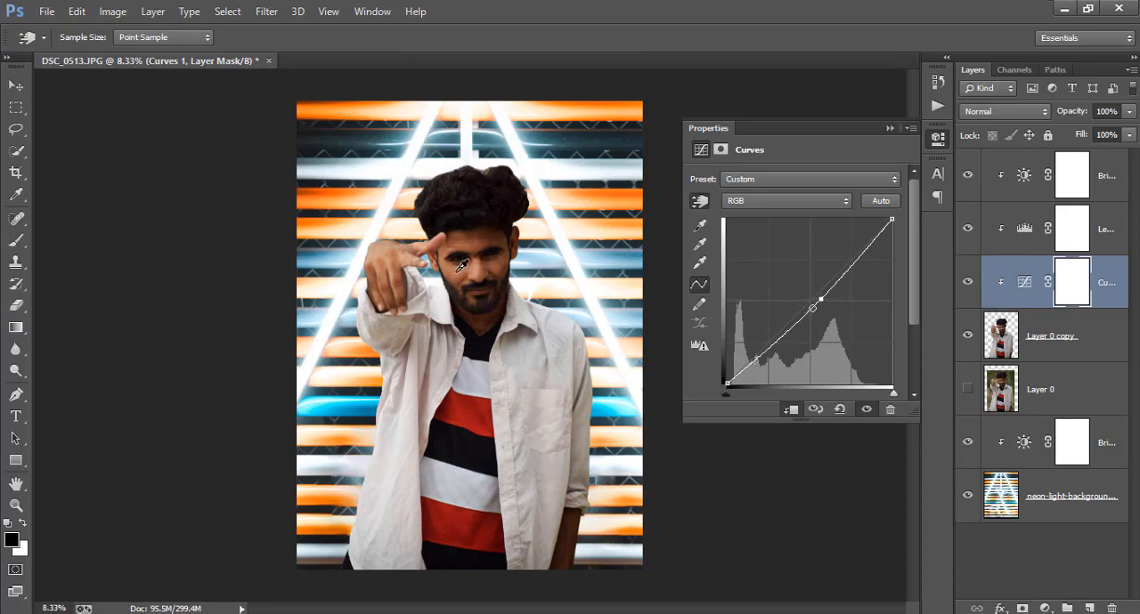
drag(461, 276, 463, 267)
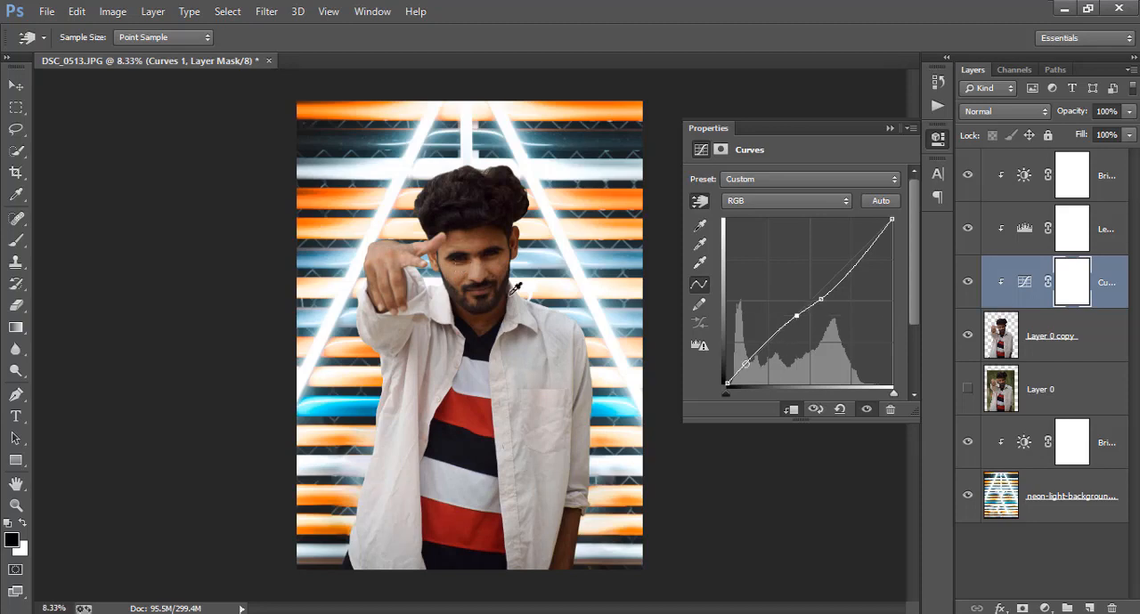
drag(490, 202, 488, 209)
mouse_move(560, 326)
mouse_down()
mouse_move(562, 339)
mouse_move(556, 306)
mouse_up()
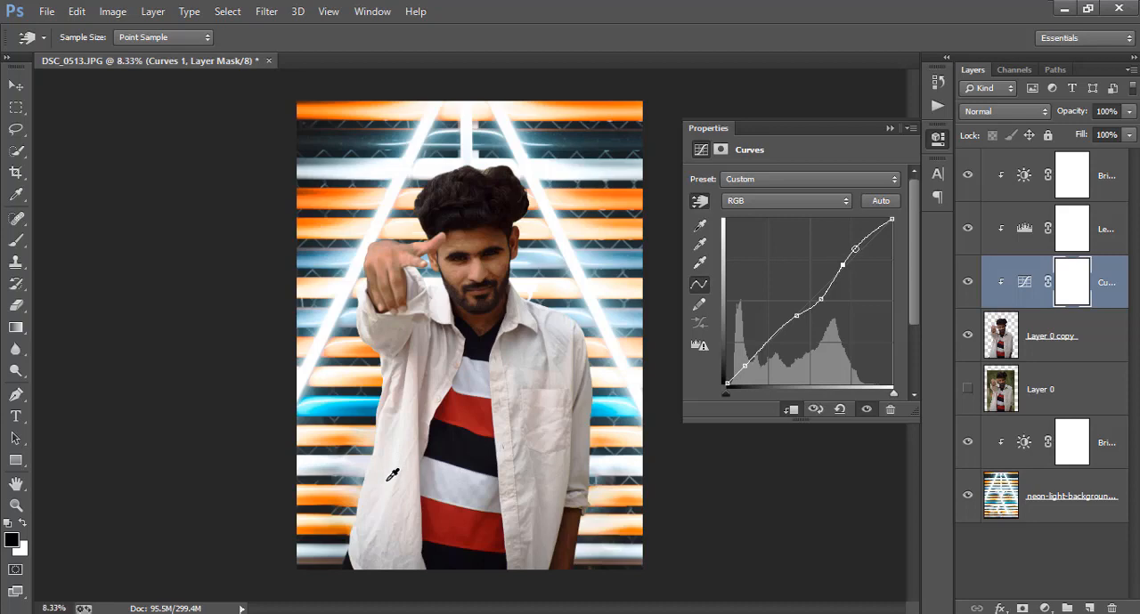
drag(385, 479, 389, 453)
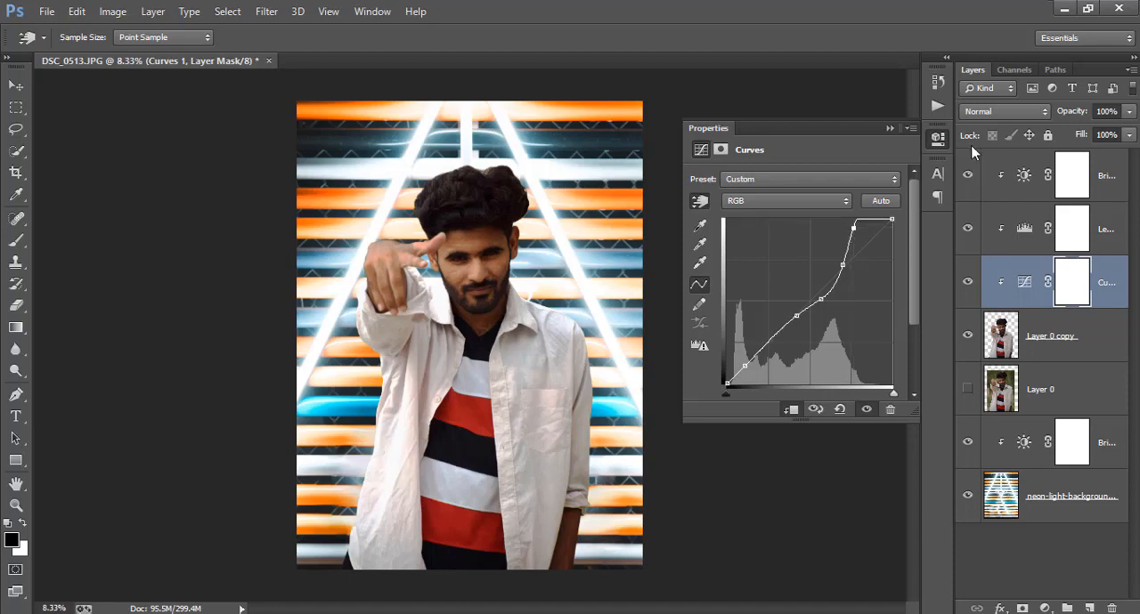
Hide and show the Curves adjustment repeatedly to compare the man's tones before and after
click(937, 138)
click(968, 282)
click(968, 283)
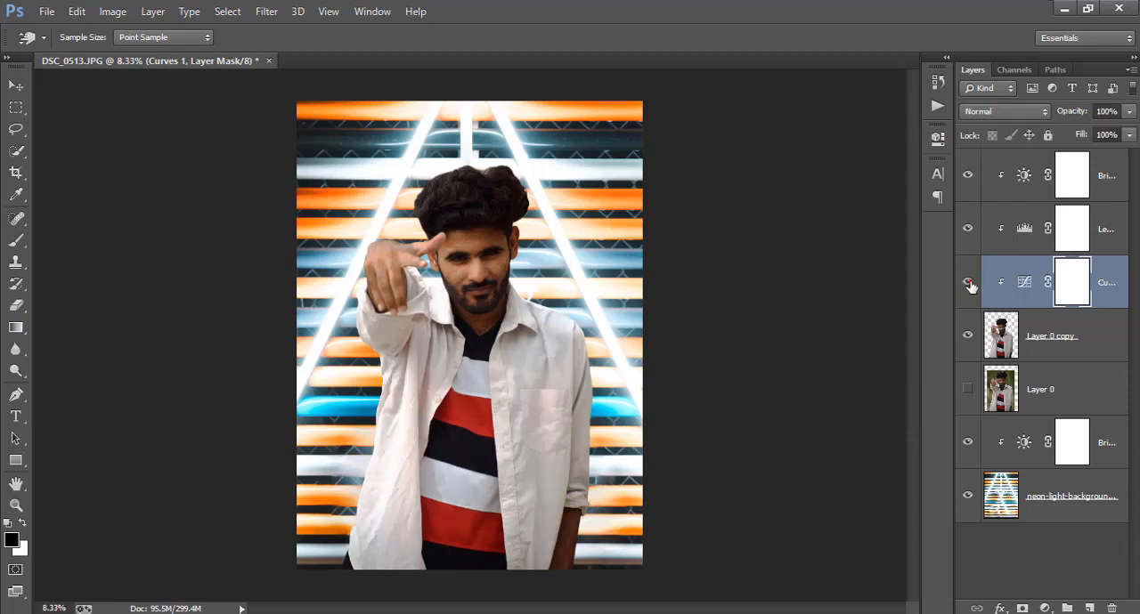
click(968, 283)
click(968, 282)
click(968, 282)
click(967, 282)
Set the top Brightness/Contrast adjustment of the man to brightness 32 and contrast 22
double_click(1025, 182)
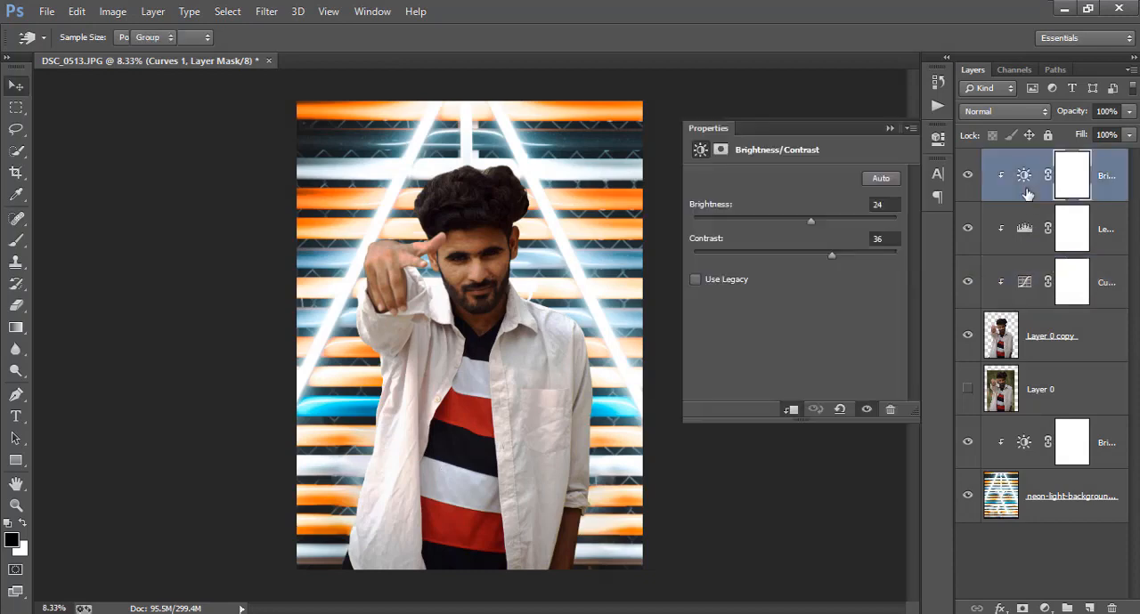
drag(819, 222, 815, 220)
mouse_move(833, 258)
mouse_down()
mouse_move(773, 258)
mouse_move(821, 257)
mouse_up()
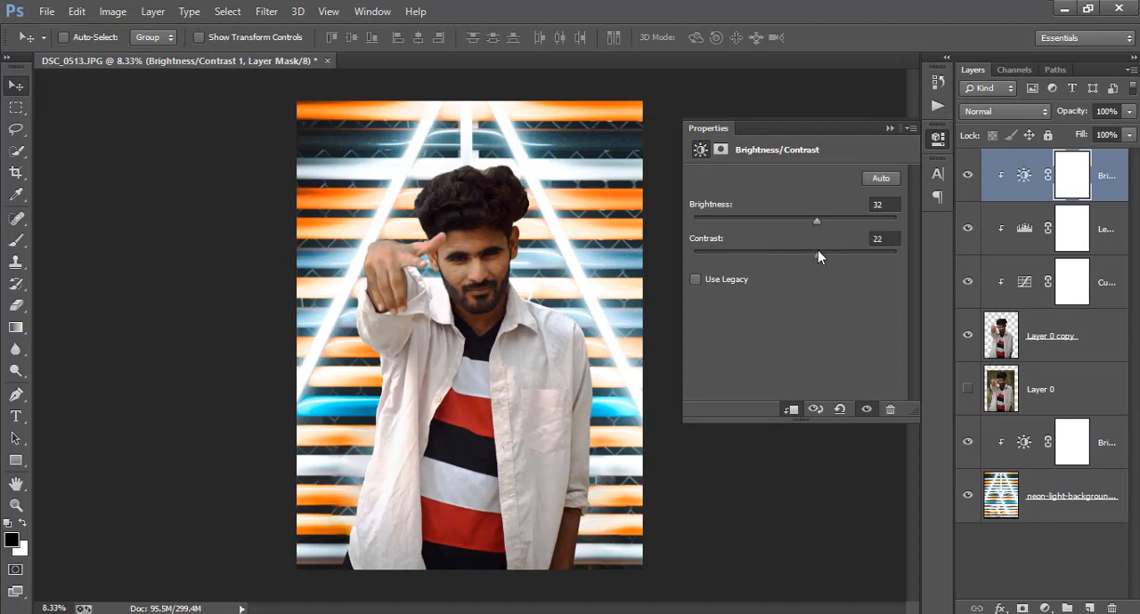
click(936, 139)
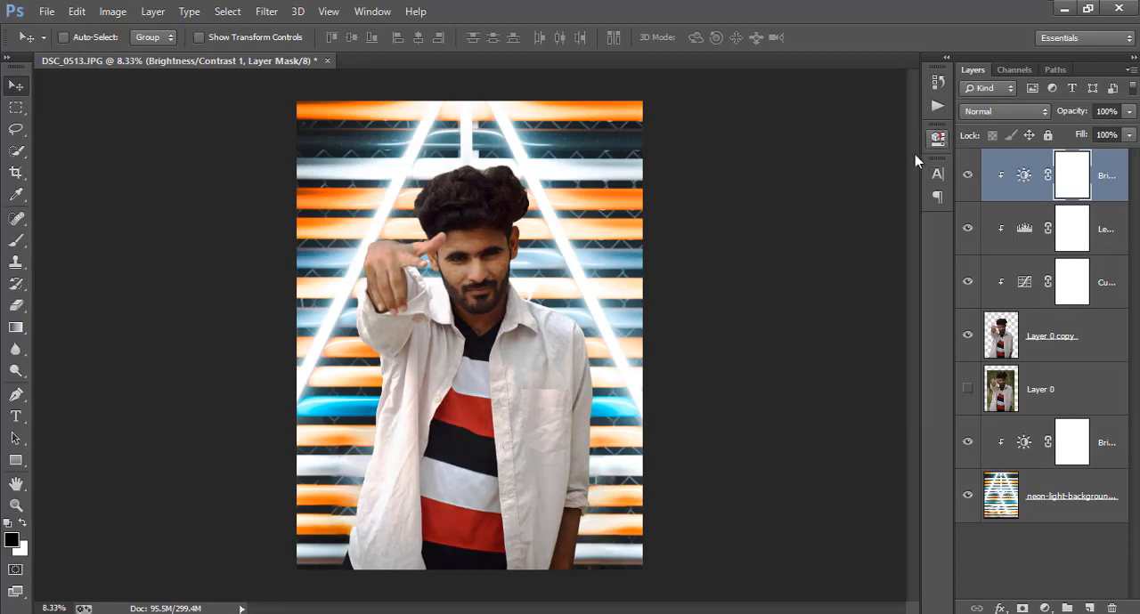
Place the asdaad light image over the lower-left part of the photo and rotate it by -21.67°
click(45, 11)
click(64, 250)
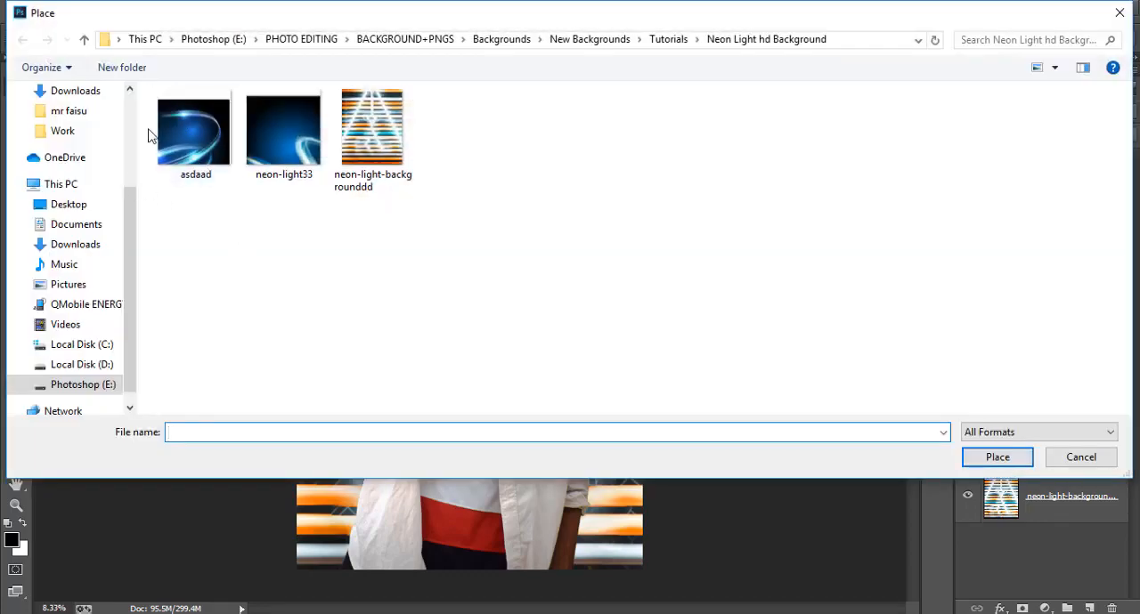
double_click(193, 165)
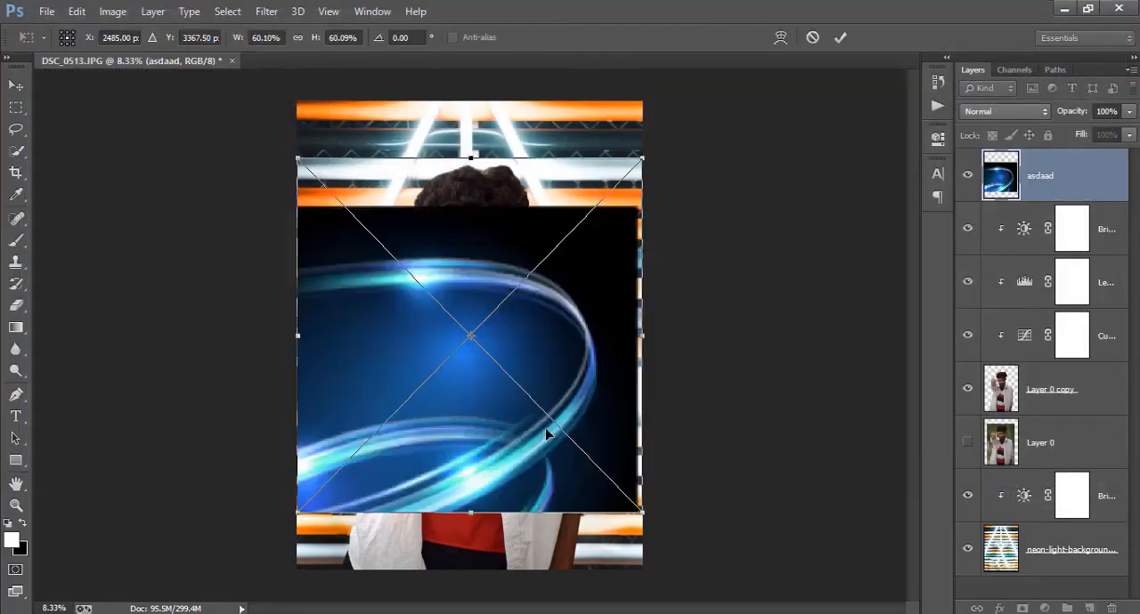
drag(555, 407, 435, 524)
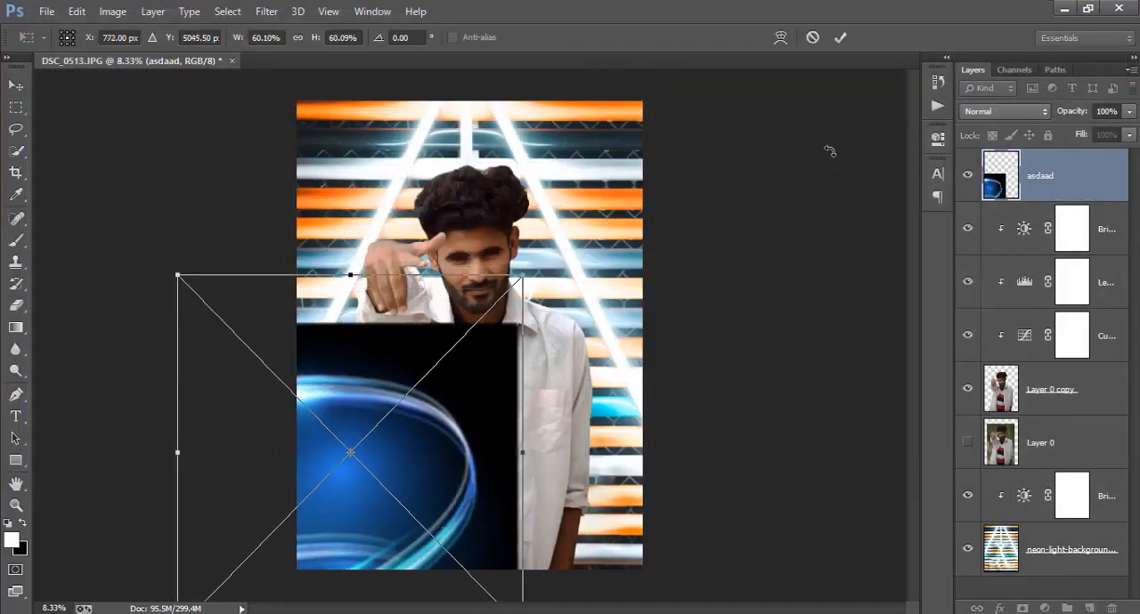
drag(746, 339, 656, 226)
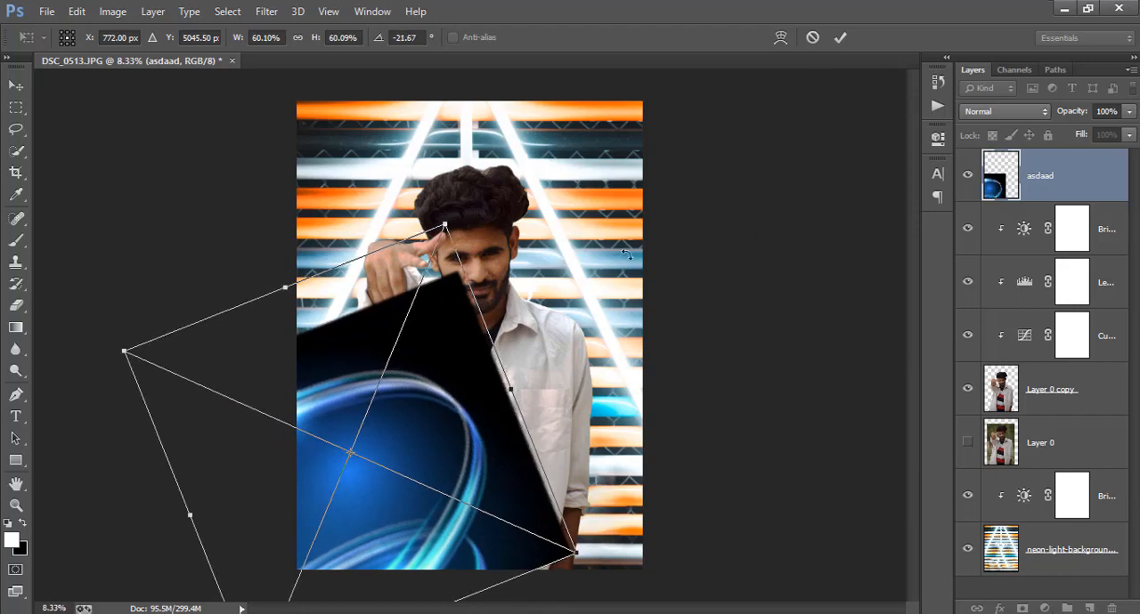
drag(477, 428, 479, 457)
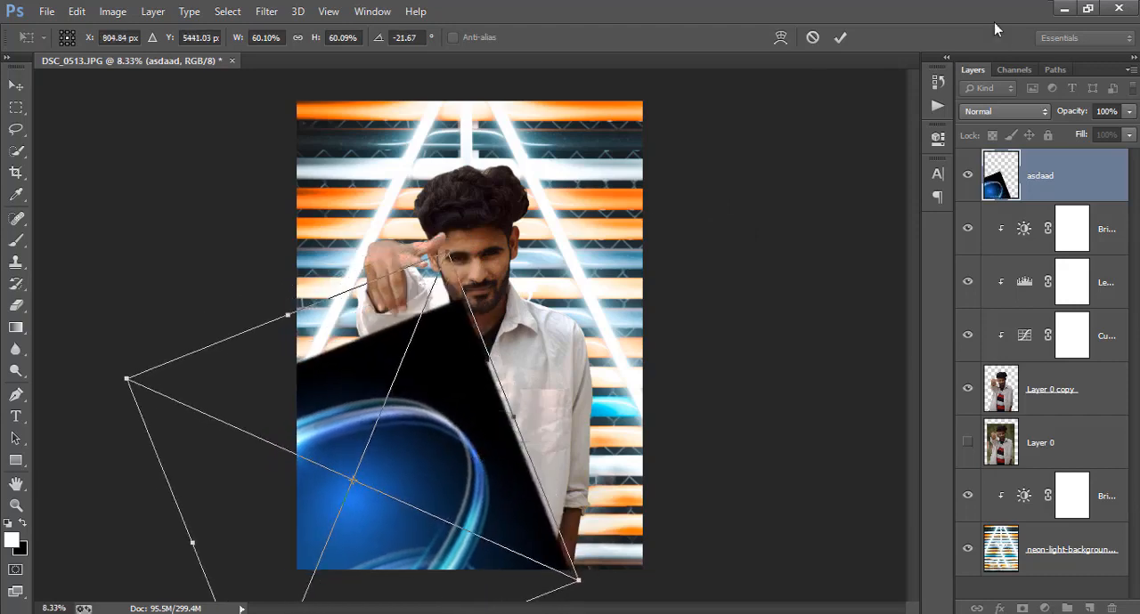
Set the asdaad layer's blend mode to Screen, commit its placement and shift the light streak slightly across the shirt
click(988, 113)
click(1015, 262)
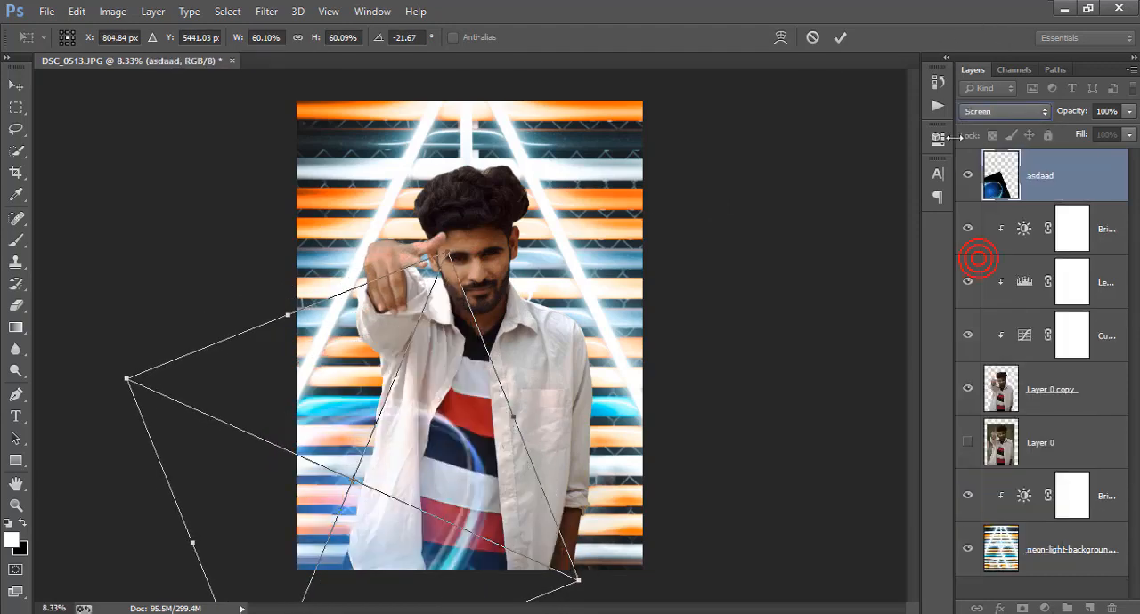
click(841, 38)
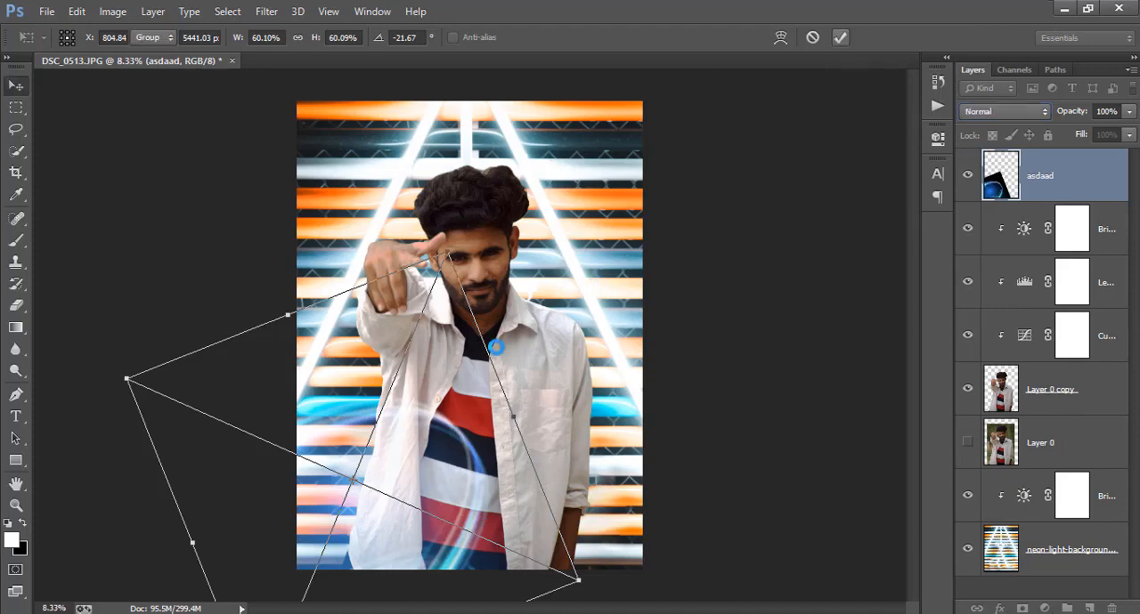
drag(460, 382, 438, 392)
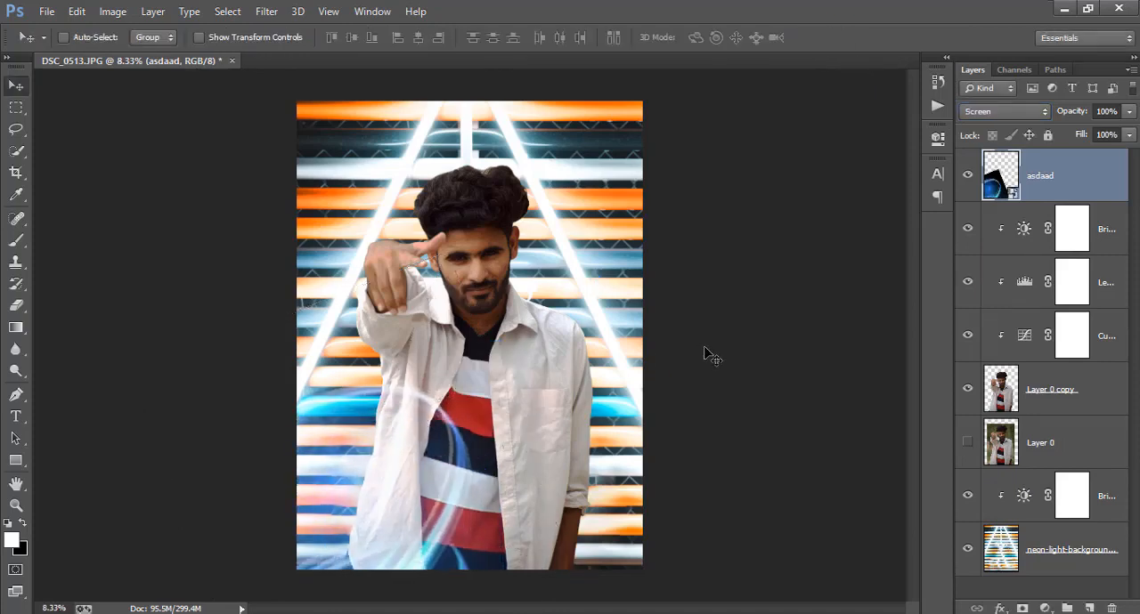
Place the neon-light33 image as a new layer and tilt it by -33° over the man's lower body
click(47, 11)
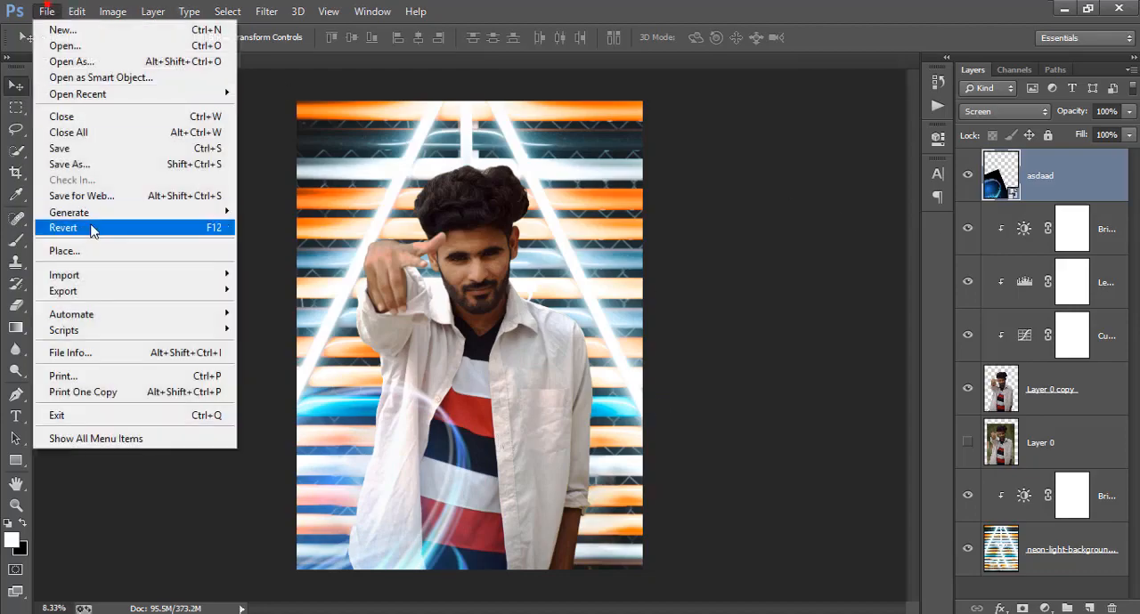
click(92, 252)
double_click(276, 146)
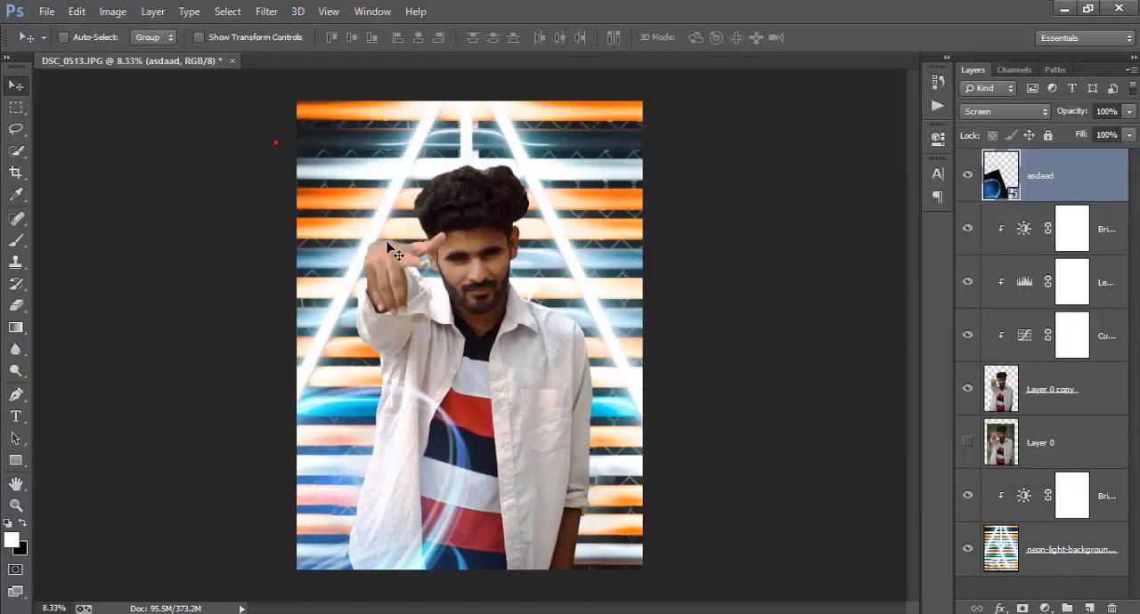
drag(543, 358, 583, 400)
drag(640, 165, 762, 242)
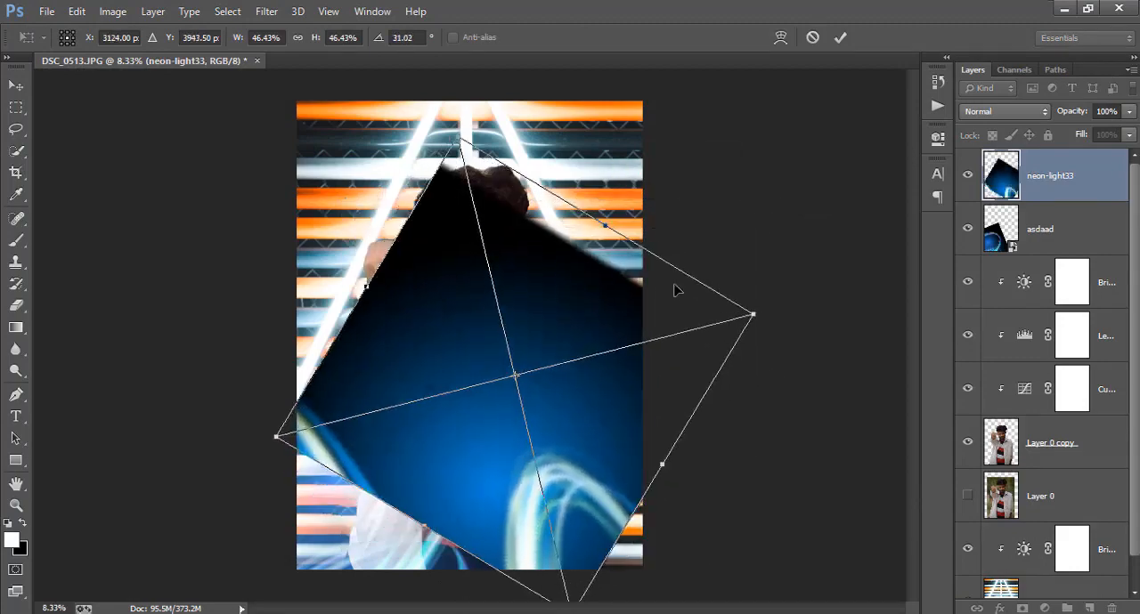
drag(615, 317, 700, 340)
drag(681, 226, 484, 237)
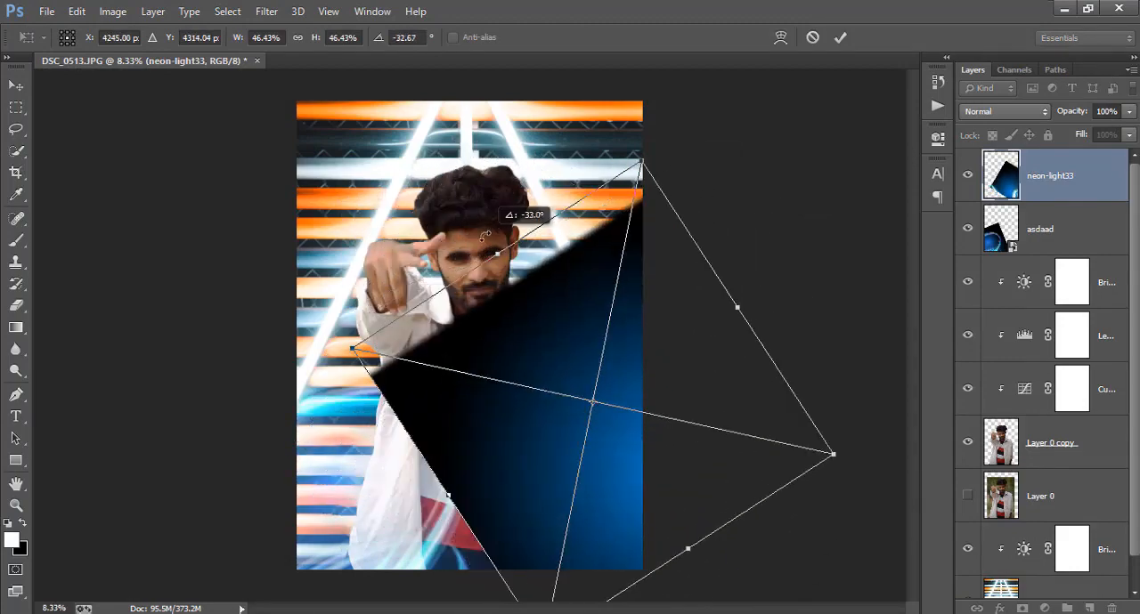
drag(645, 360, 581, 437)
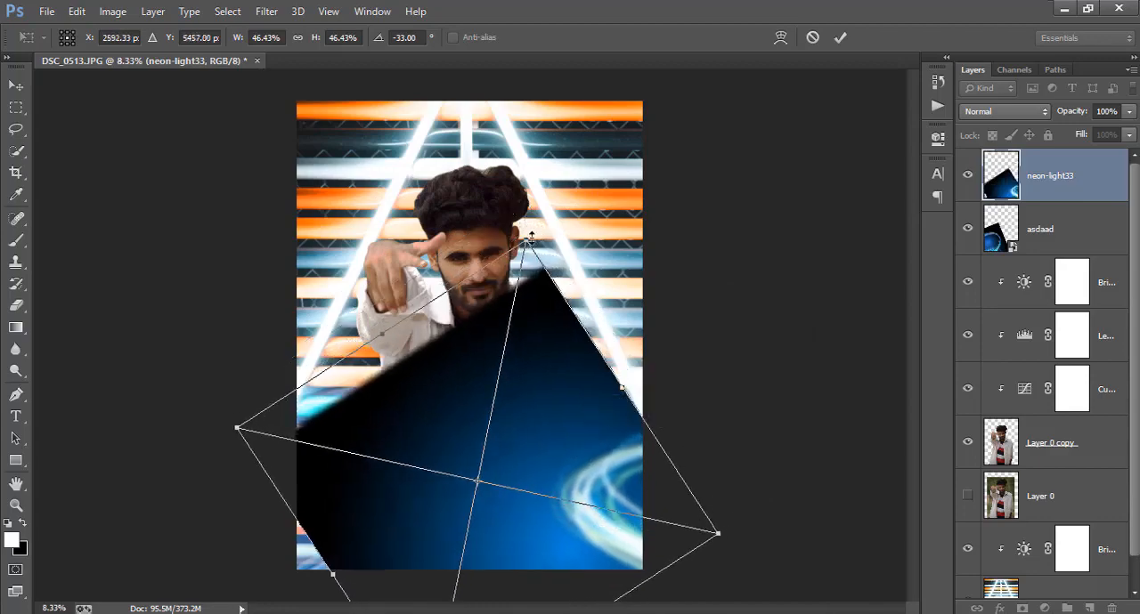
Enlarge neon-light33 to about 62%, rotate it to 1.71° and position its light swirl at the photo's lower-right corner
drag(530, 238, 543, 167)
drag(576, 364, 479, 350)
drag(682, 278, 745, 325)
drag(520, 362, 539, 341)
drag(663, 273, 730, 403)
drag(537, 370, 564, 321)
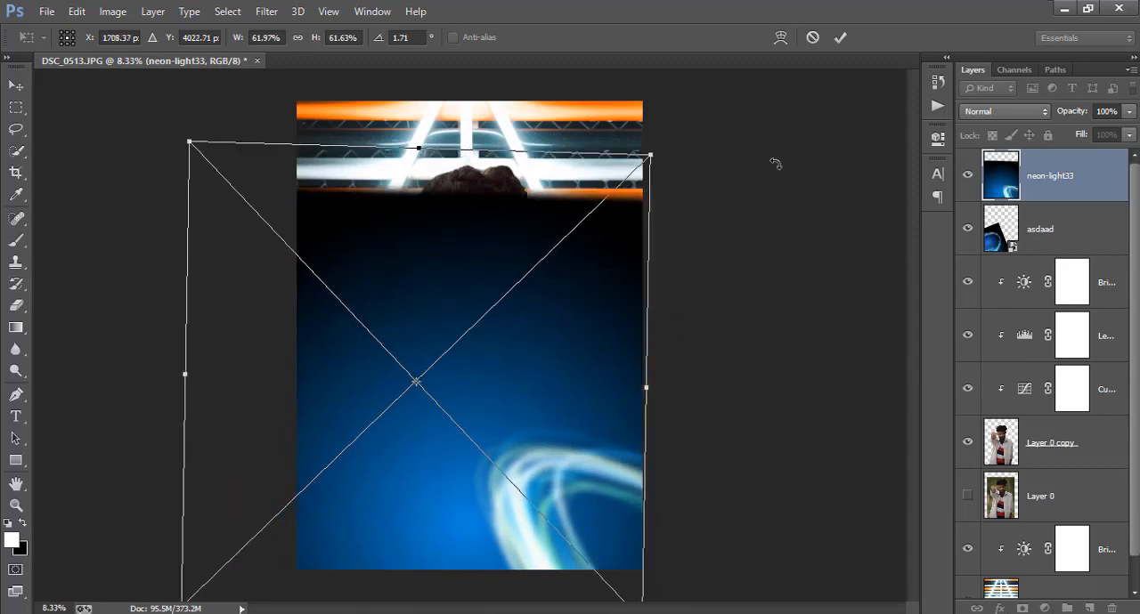
Compare Color Dodge and Lighten on the neon-light33 layer, set its blend mode to Screen and commit the placement
click(1004, 111)
click(973, 271)
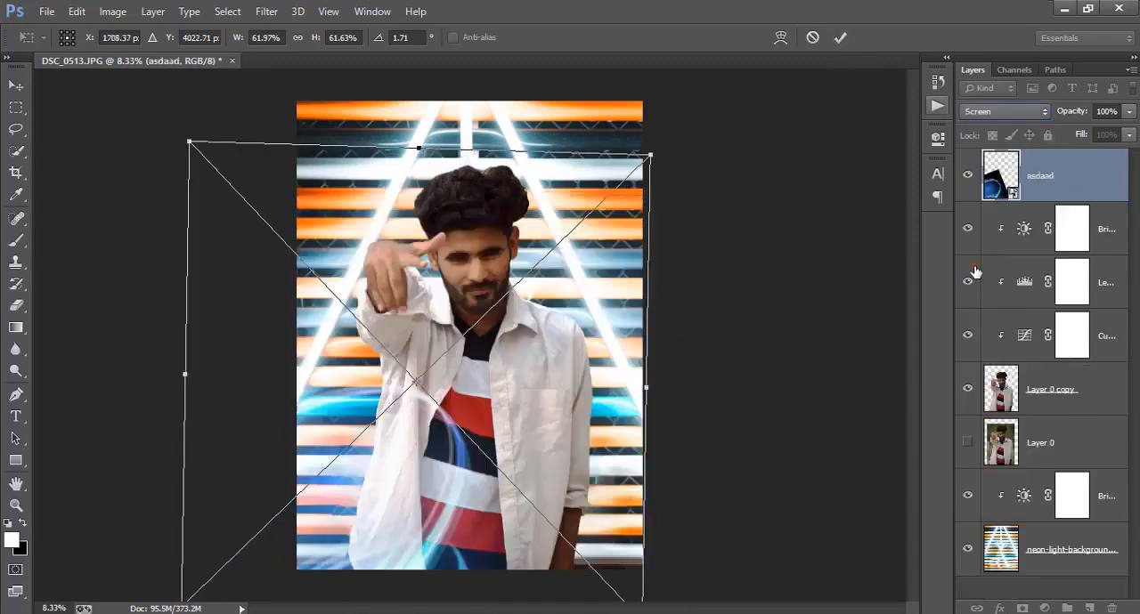
scroll(992, 110, down, 1)
click(991, 110)
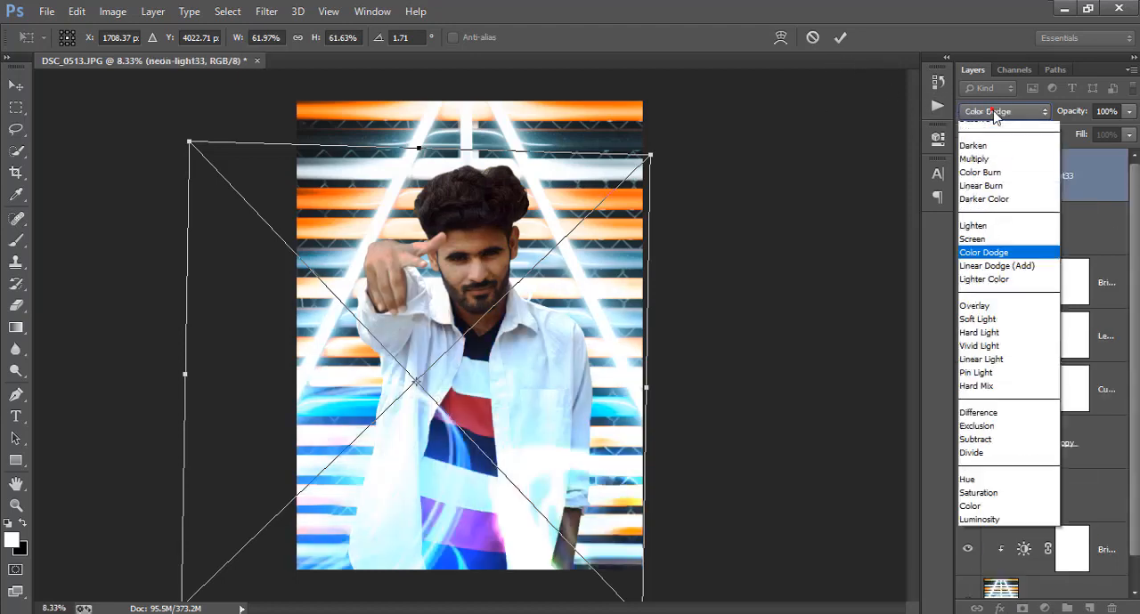
click(992, 264)
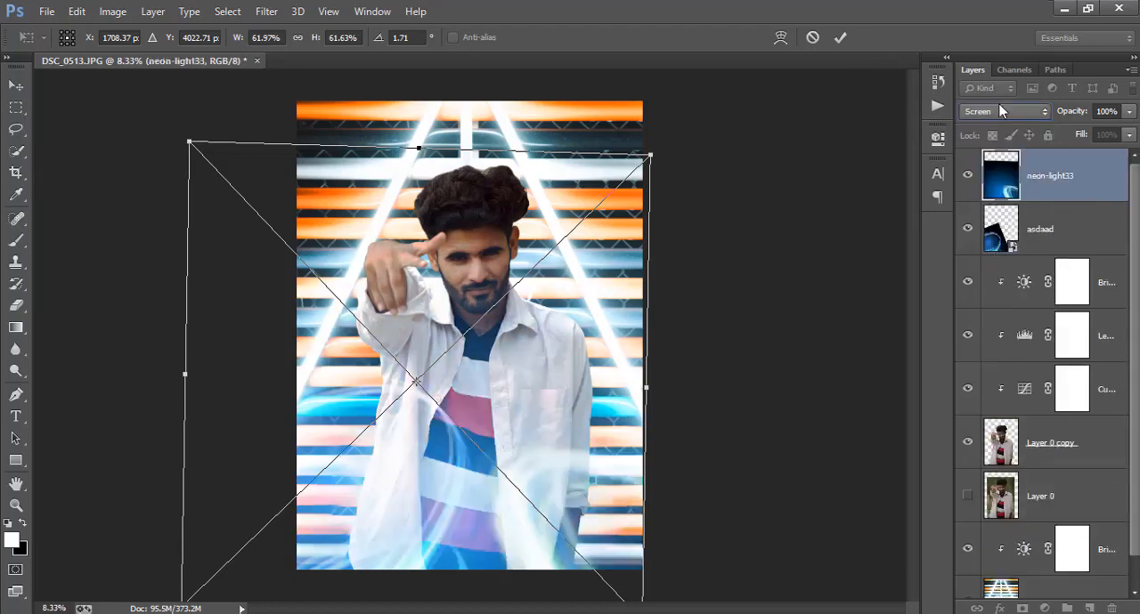
click(1001, 112)
click(993, 239)
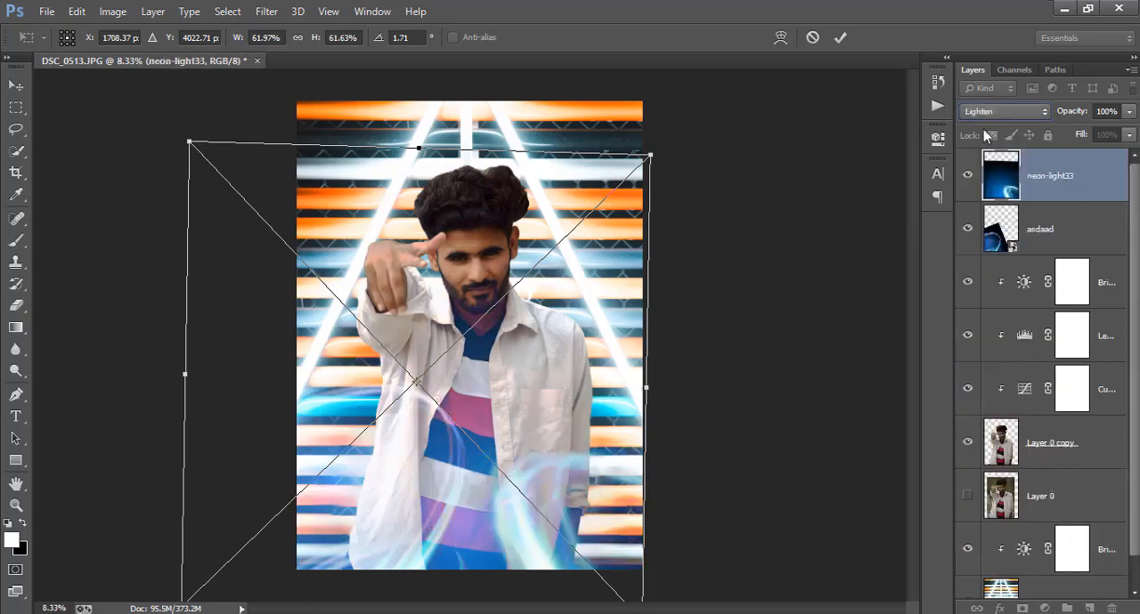
click(992, 111)
click(992, 263)
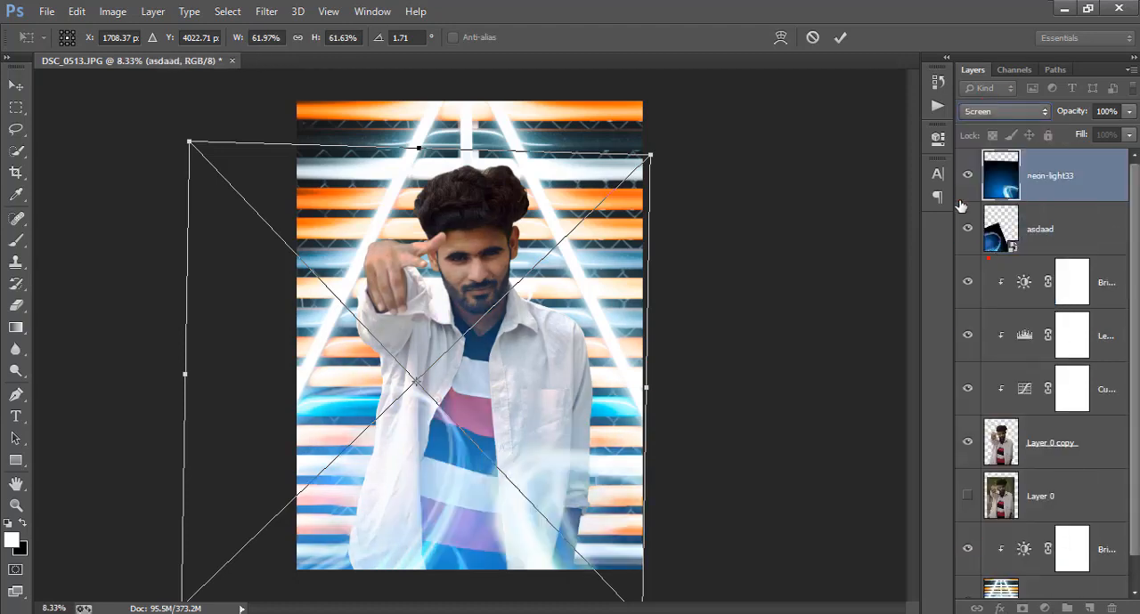
key(Return)
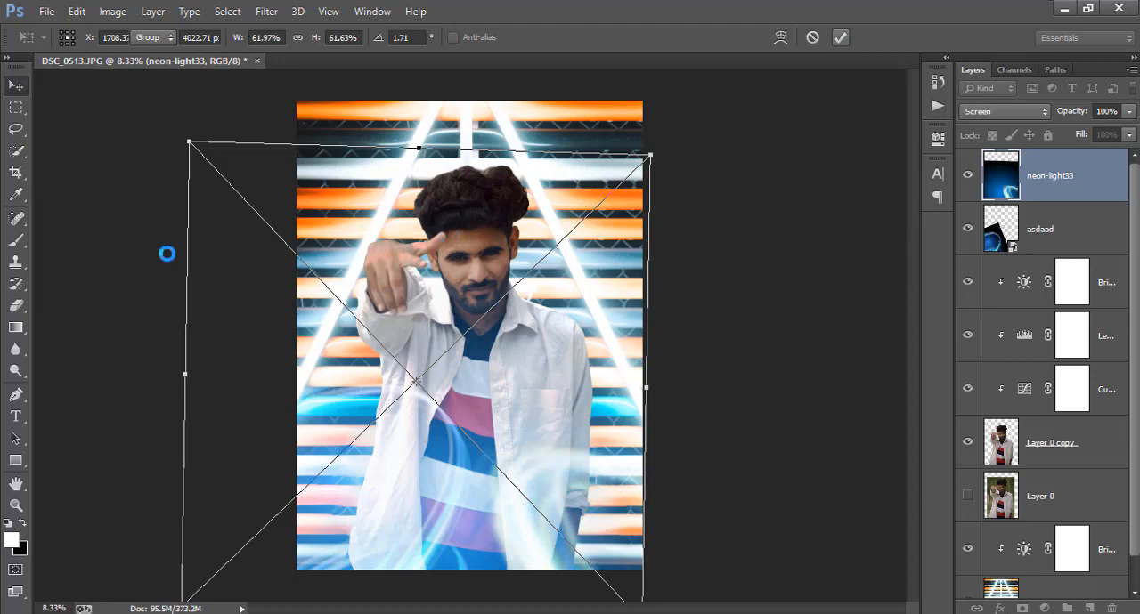
Shift the neon-light33 layer slightly down and to the right so its swirl sits at the photo's corner
drag(539, 368, 609, 390)
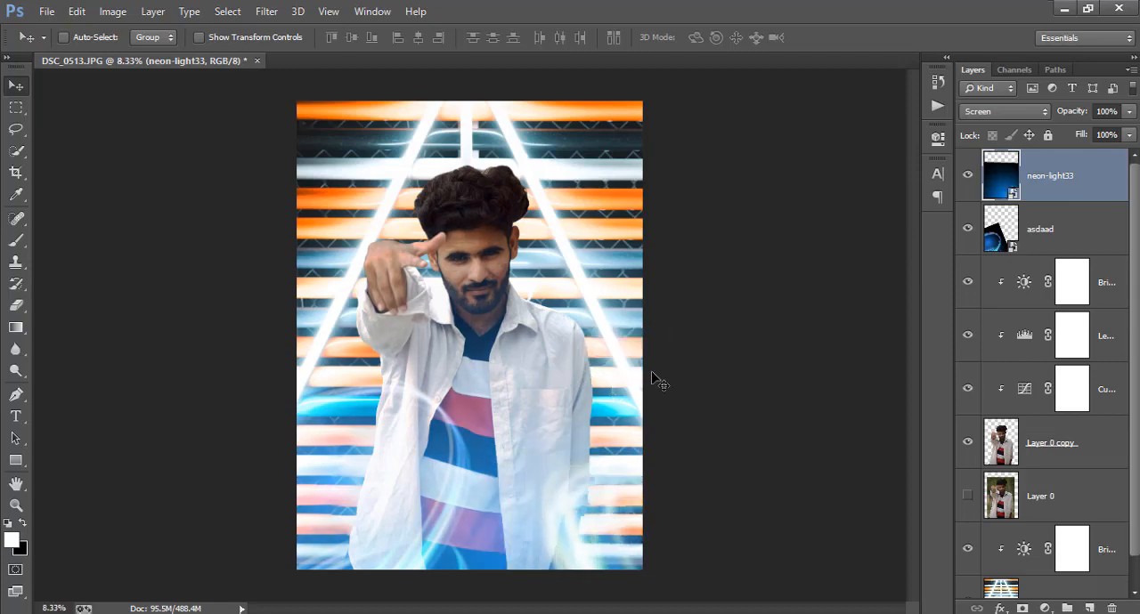
Examine the composite with the neon-light33 and asdaad layers hidden and shown, and inspect the man's face and shirt up close
click(968, 178)
click(968, 178)
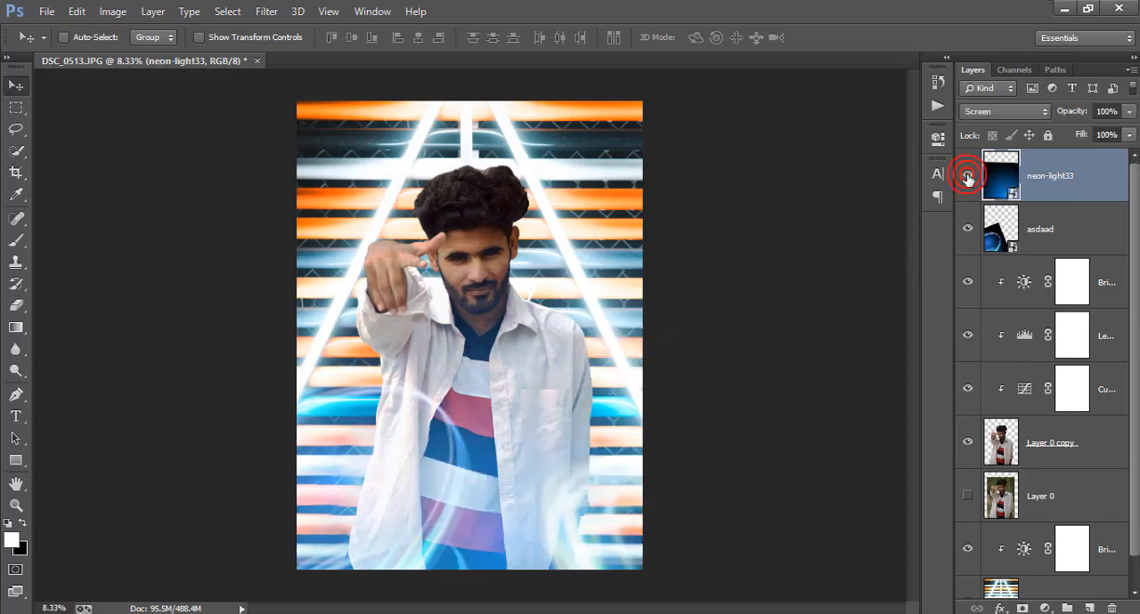
click(968, 230)
click(967, 230)
click(967, 175)
click(968, 175)
scroll(538, 330, up, 5)
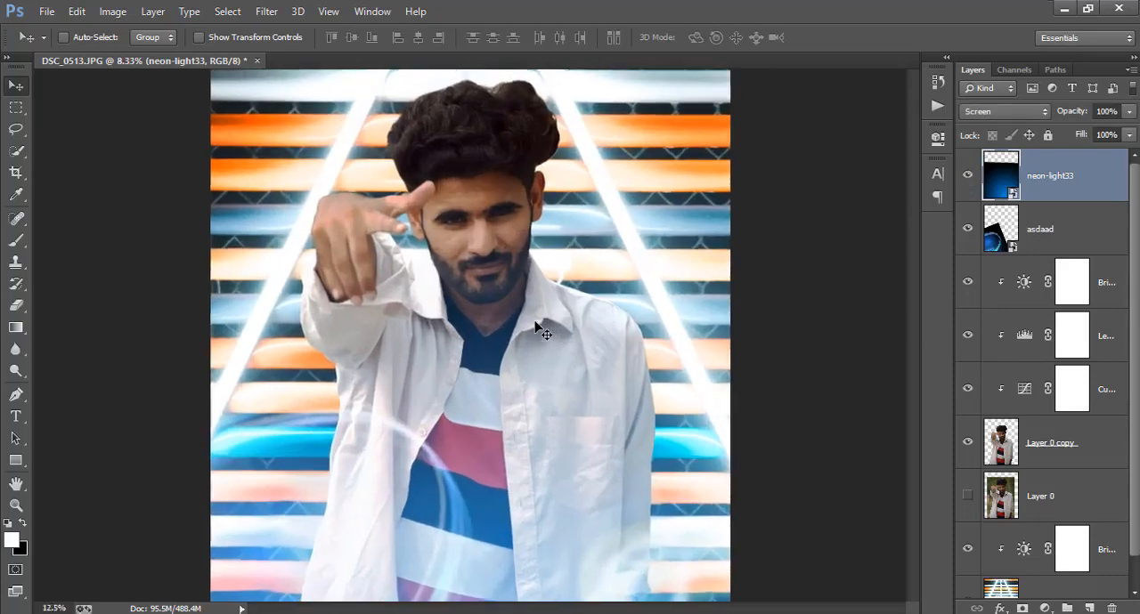
scroll(573, 349, down, 4)
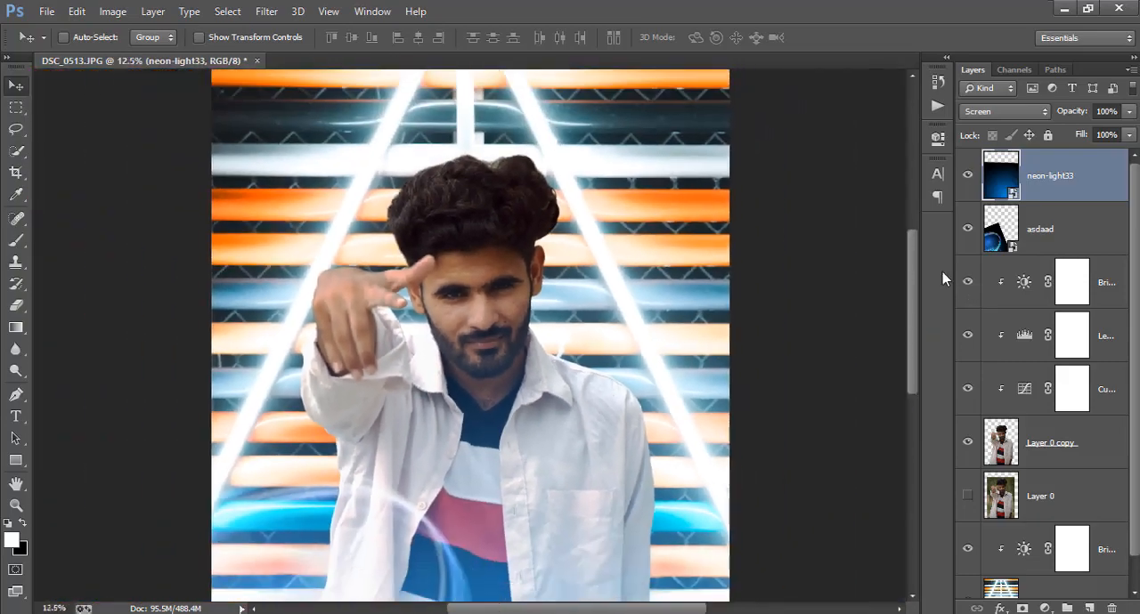
key(ctrl+minus)
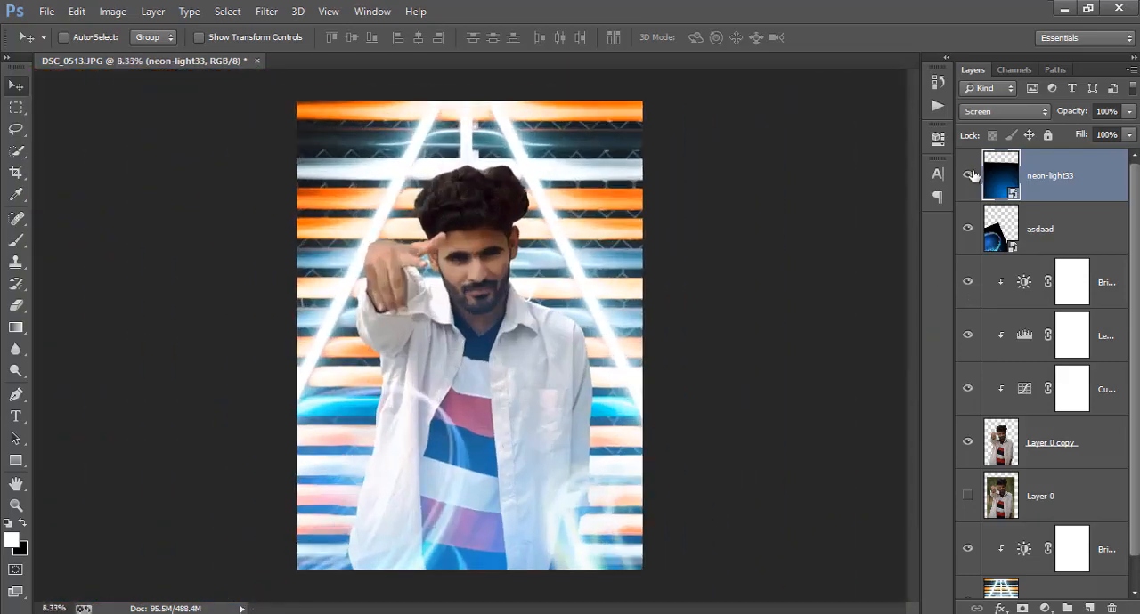
click(968, 176)
click(968, 176)
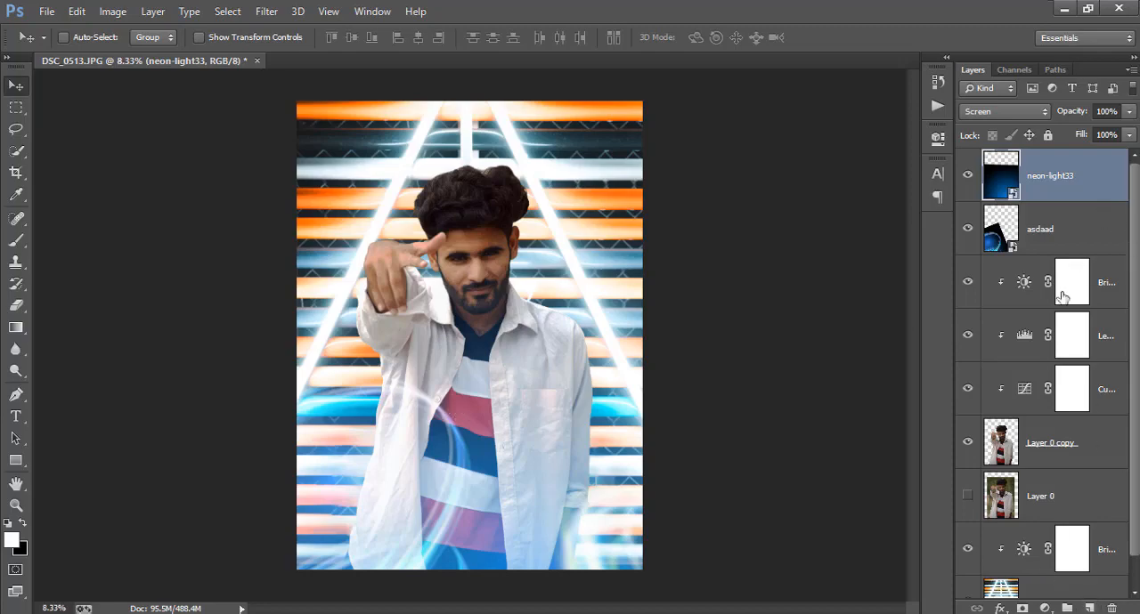
Rasterize the neon-light33 and asdaad layers together and reselect neon-light33 alone
right_click(1046, 242)
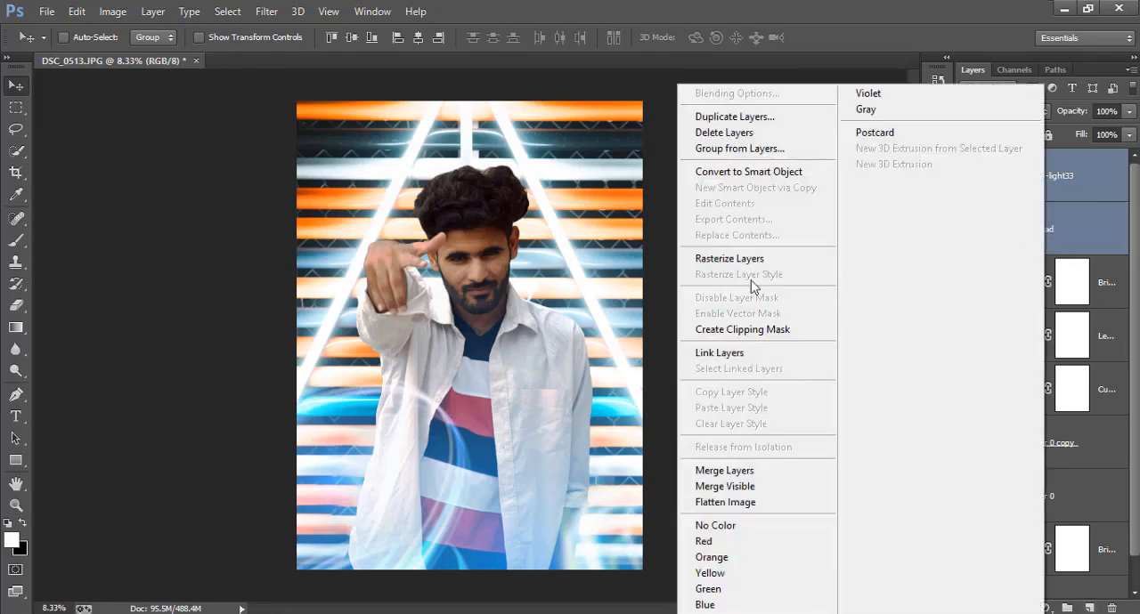
click(757, 259)
click(1078, 188)
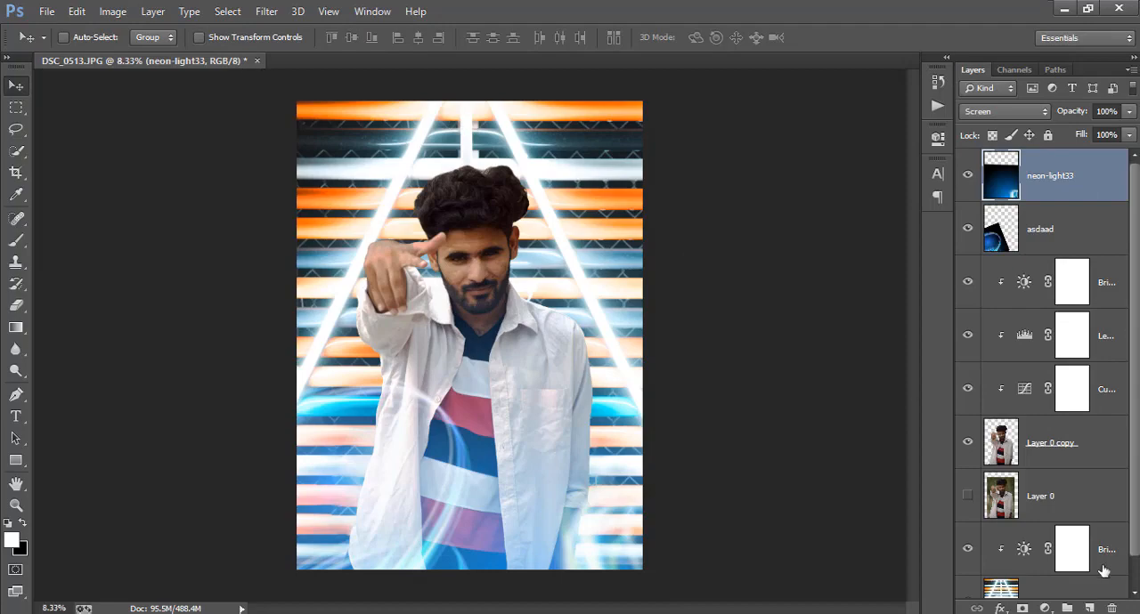
Add a new layer above neon-light33, fill it with the merged composite using Apply Image, and crop away pixels outside the canvas
click(1091, 608)
click(113, 11)
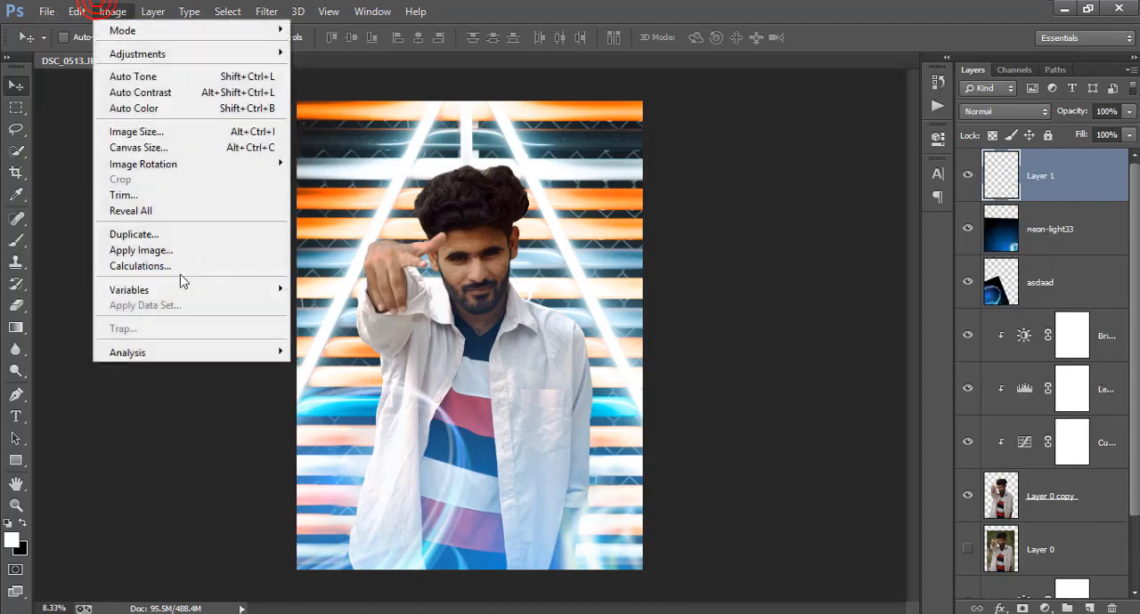
click(138, 251)
click(726, 168)
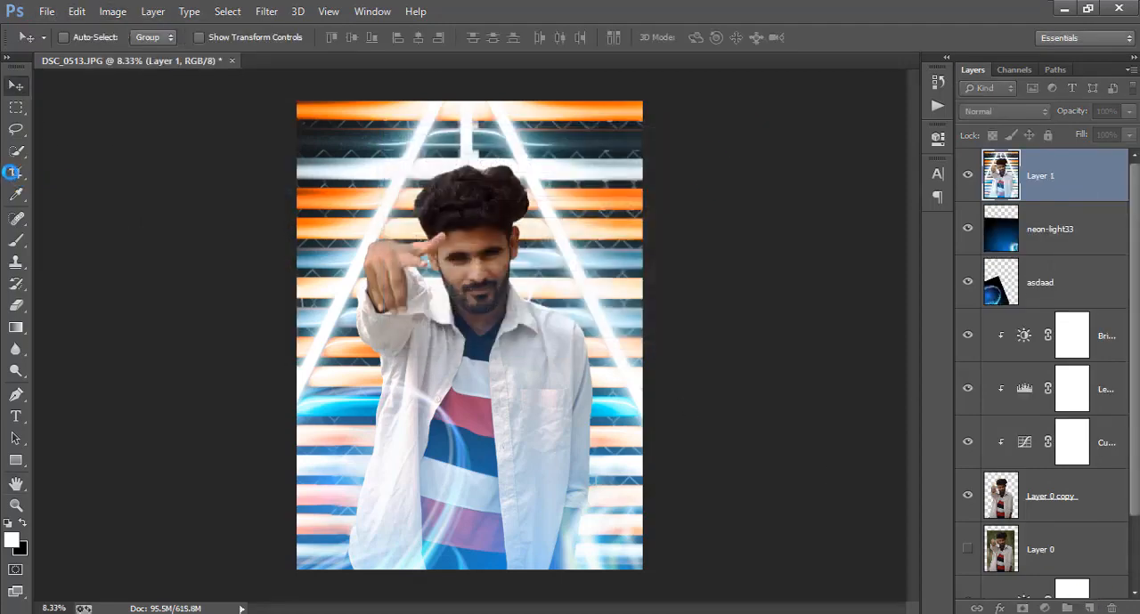
click(17, 174)
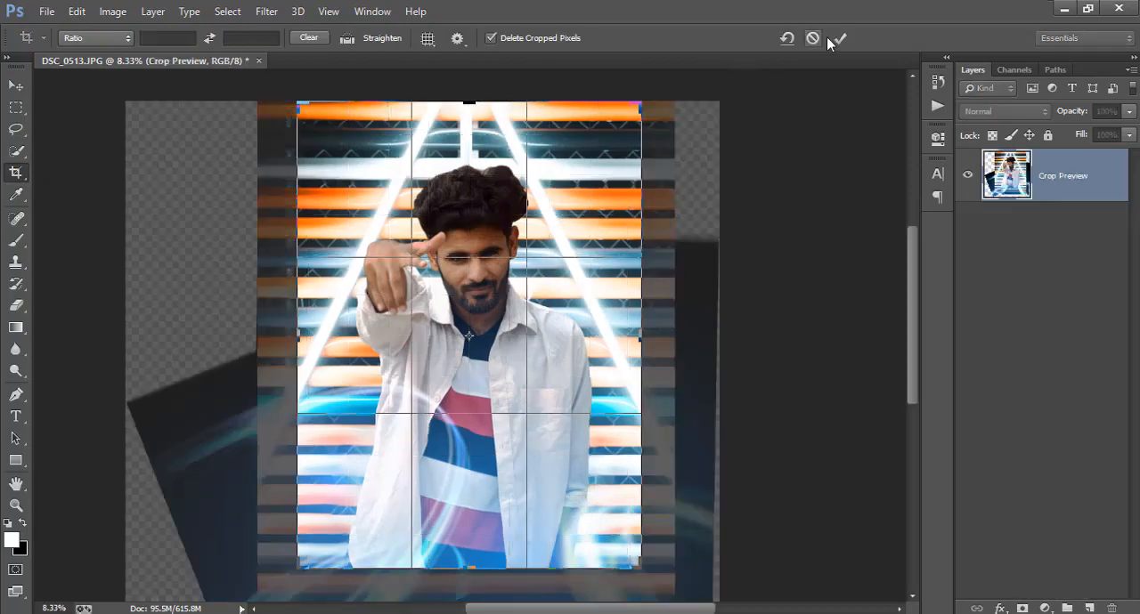
Start the Camera Raw filter on the merged layer and set Shadows to +27, Blacks to -23 and Contrast to +18
click(266, 11)
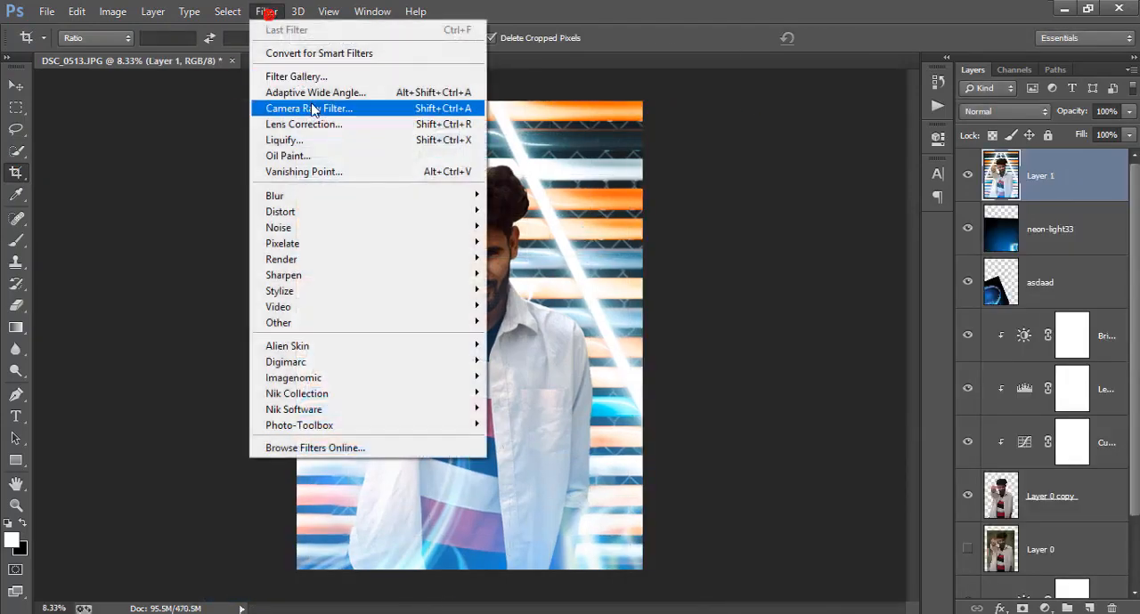
click(356, 108)
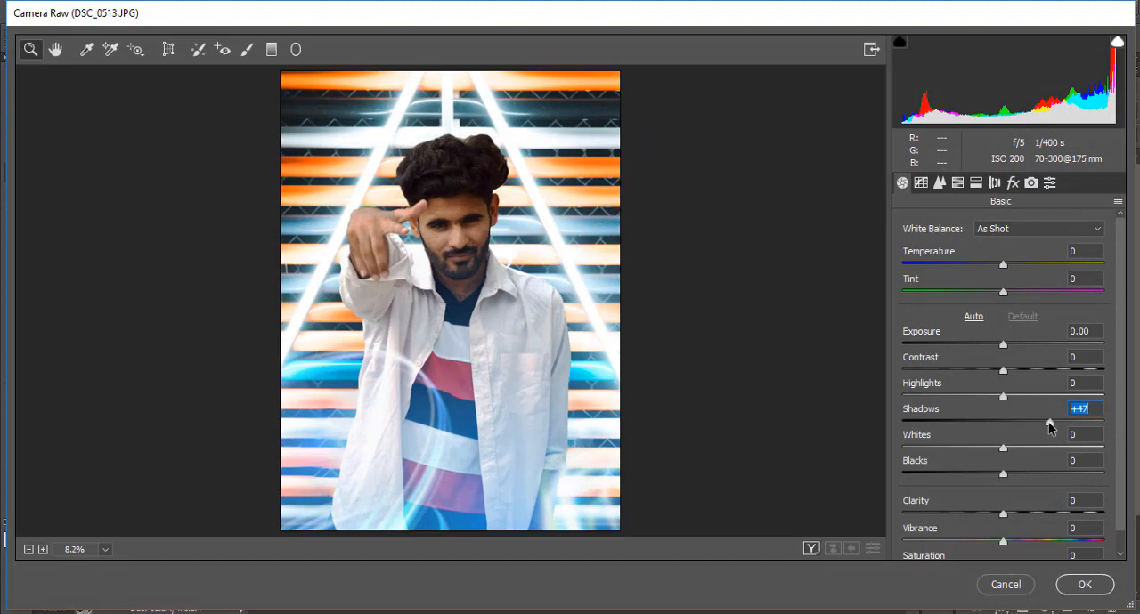
mouse_move(1048, 423)
mouse_down()
mouse_move(1008, 424)
mouse_move(1030, 426)
mouse_up()
mouse_move(986, 472)
mouse_down()
mouse_move(961, 473)
mouse_move(979, 476)
mouse_up()
mouse_move(1016, 375)
mouse_down()
mouse_move(1036, 374)
mouse_move(986, 376)
mouse_move(1045, 372)
mouse_move(1020, 372)
mouse_up()
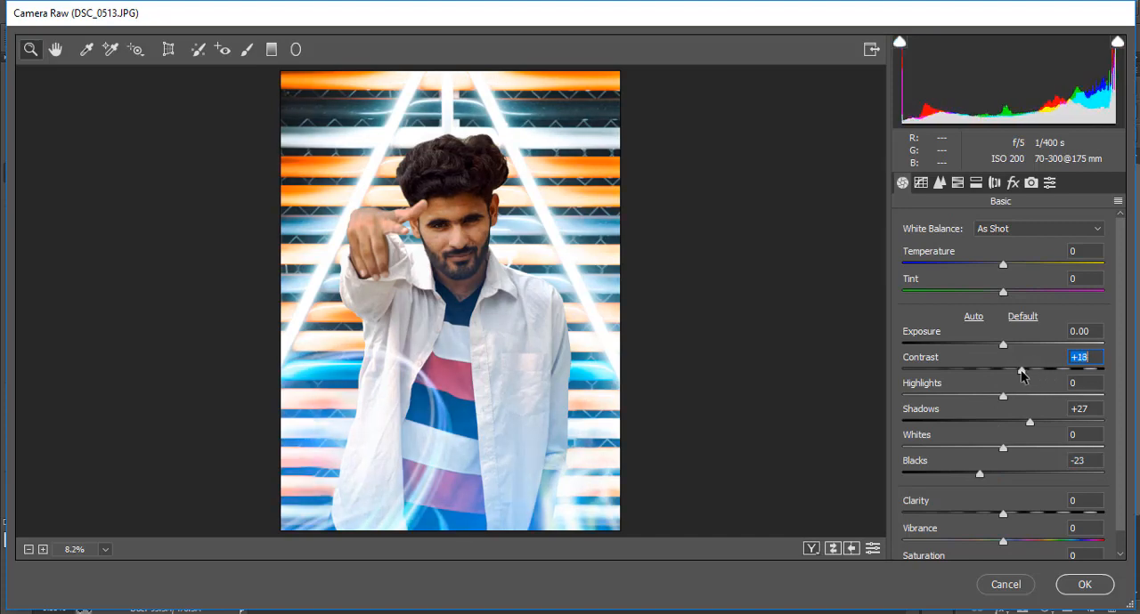
Set Whites to -47, Highlights to -38, Shadows to +43, Clarity to +20 and Vibrance to +34
drag(996, 450, 956, 450)
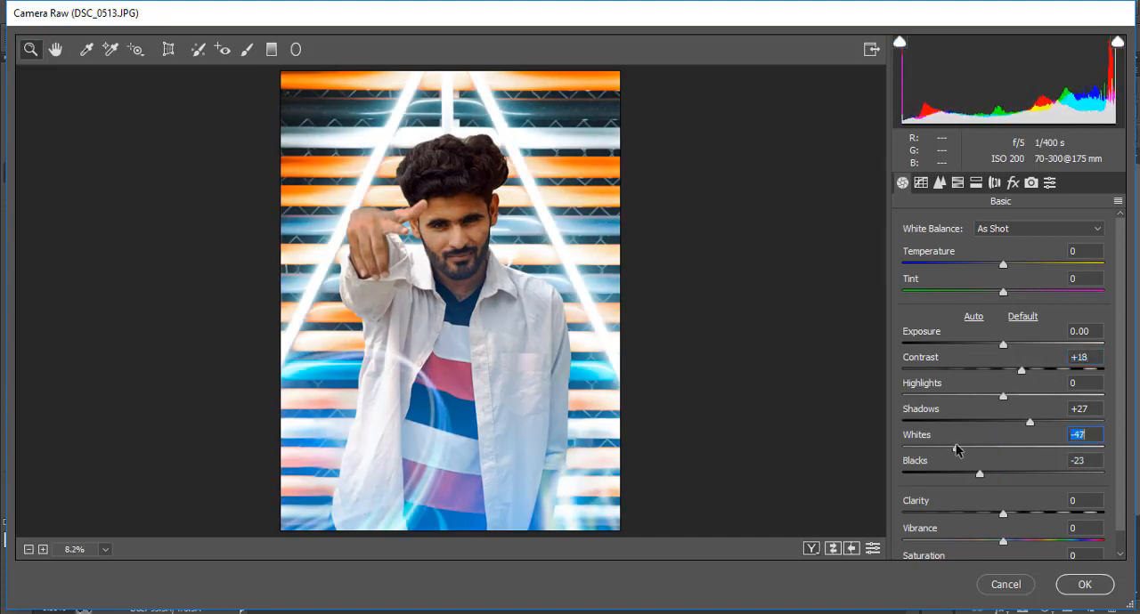
drag(985, 405, 965, 396)
mouse_move(1020, 510)
mouse_down()
mouse_move(1050, 512)
mouse_move(1021, 520)
mouse_up()
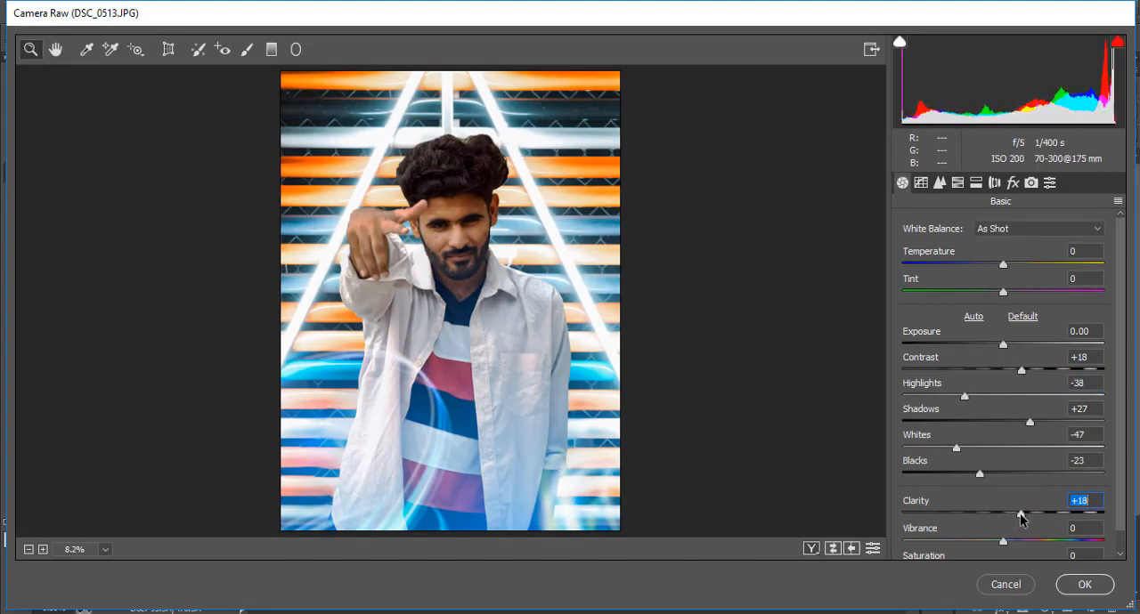
drag(1038, 420, 1046, 427)
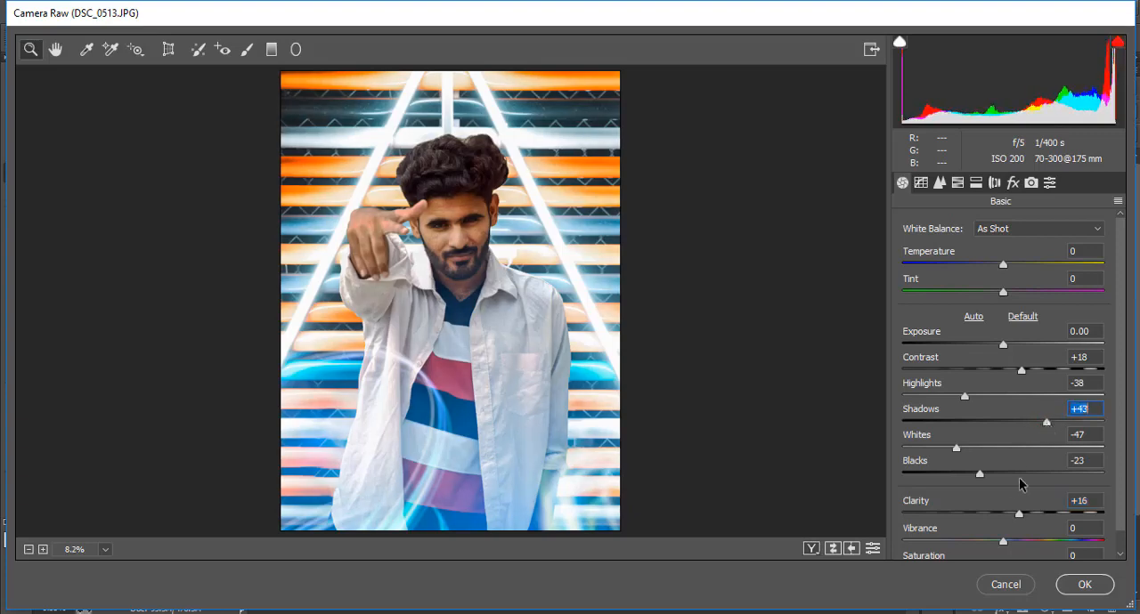
drag(1018, 515, 1037, 545)
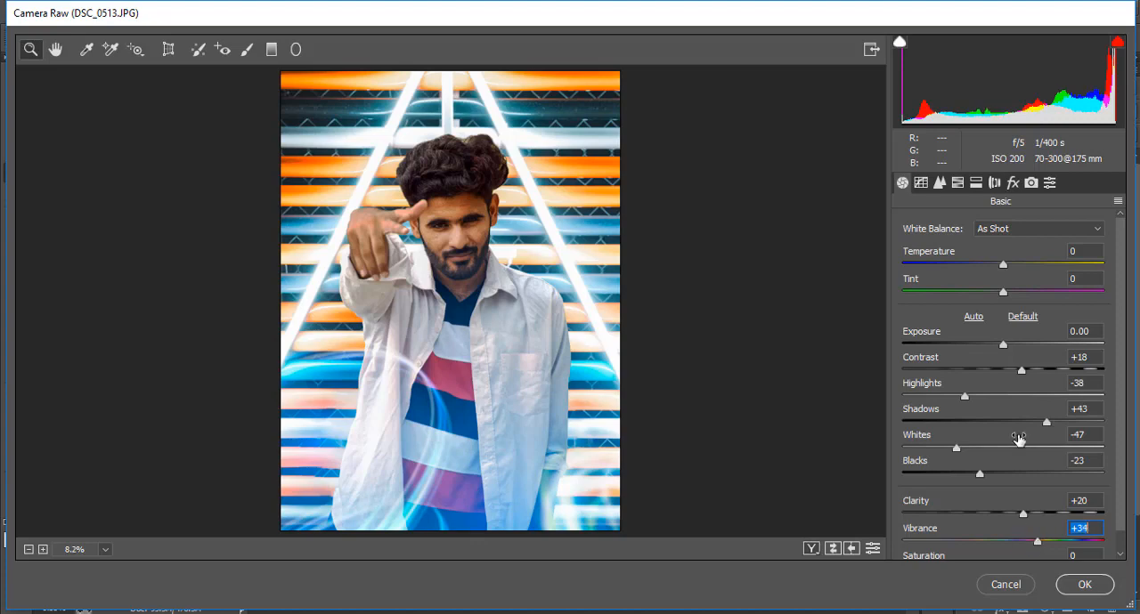
Adjust skin colours in HSL: saturation Oranges -21 and Reds -14, luminance Oranges +21 and Reds +20
click(957, 182)
drag(997, 333, 979, 333)
click(1020, 249)
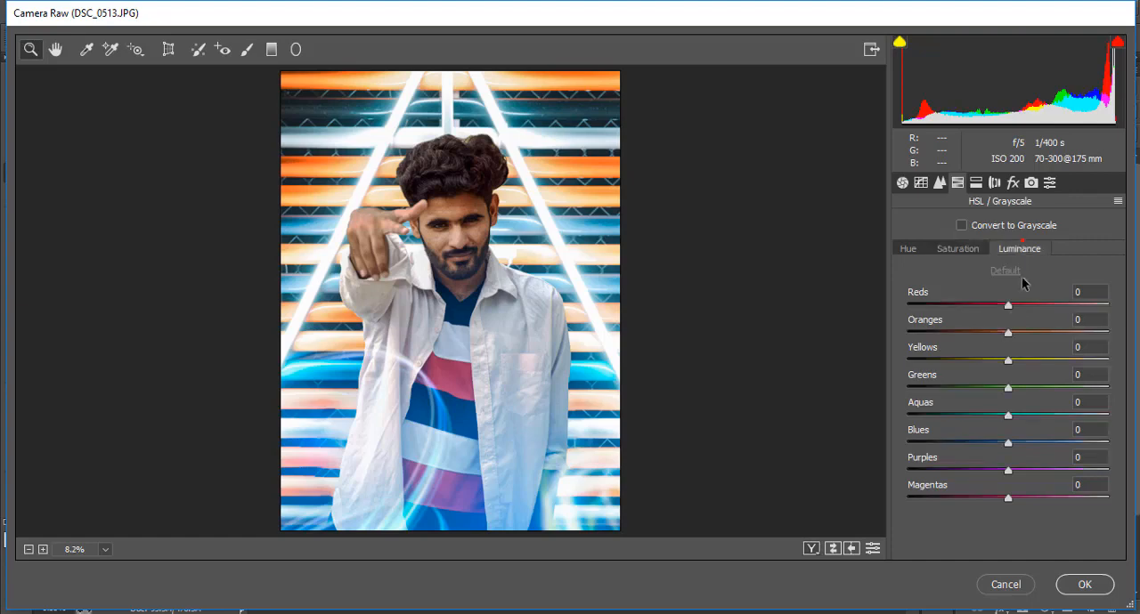
drag(1018, 334, 1024, 307)
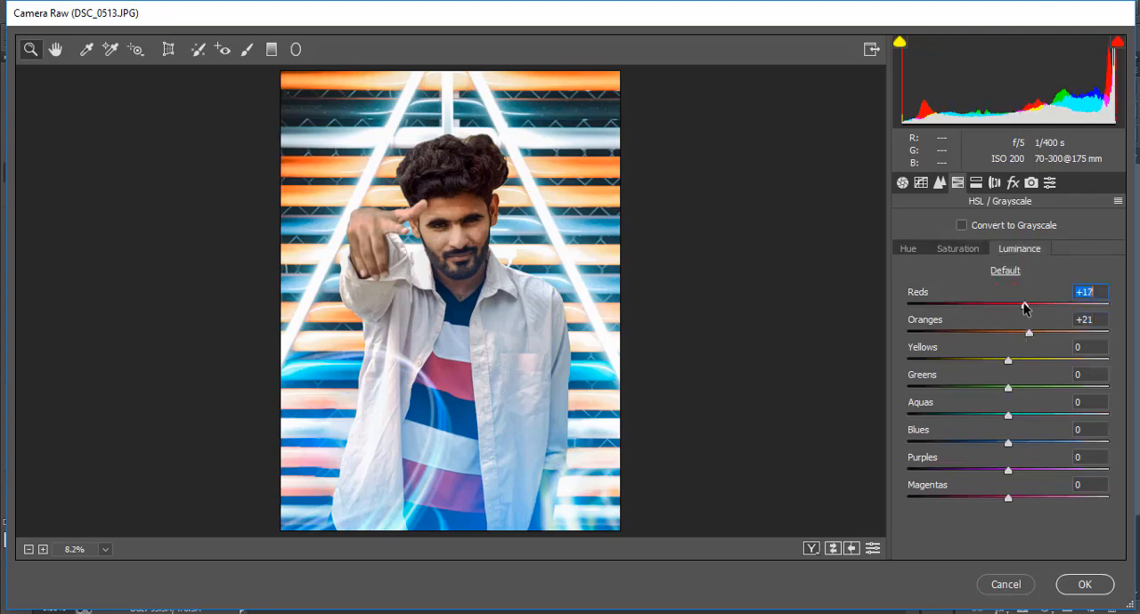
click(968, 248)
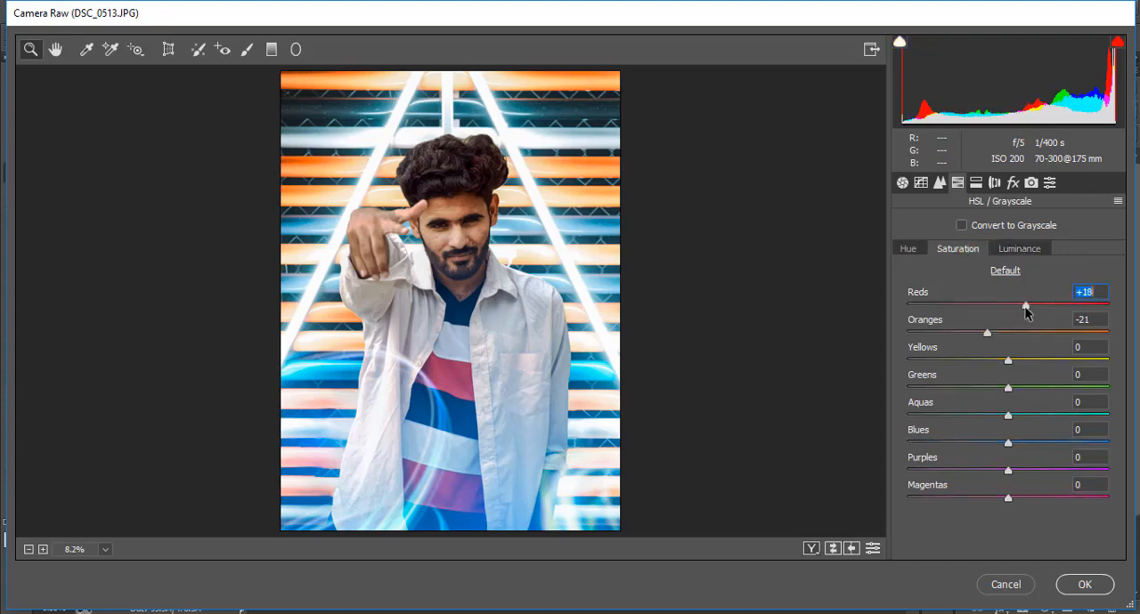
drag(1024, 307, 990, 309)
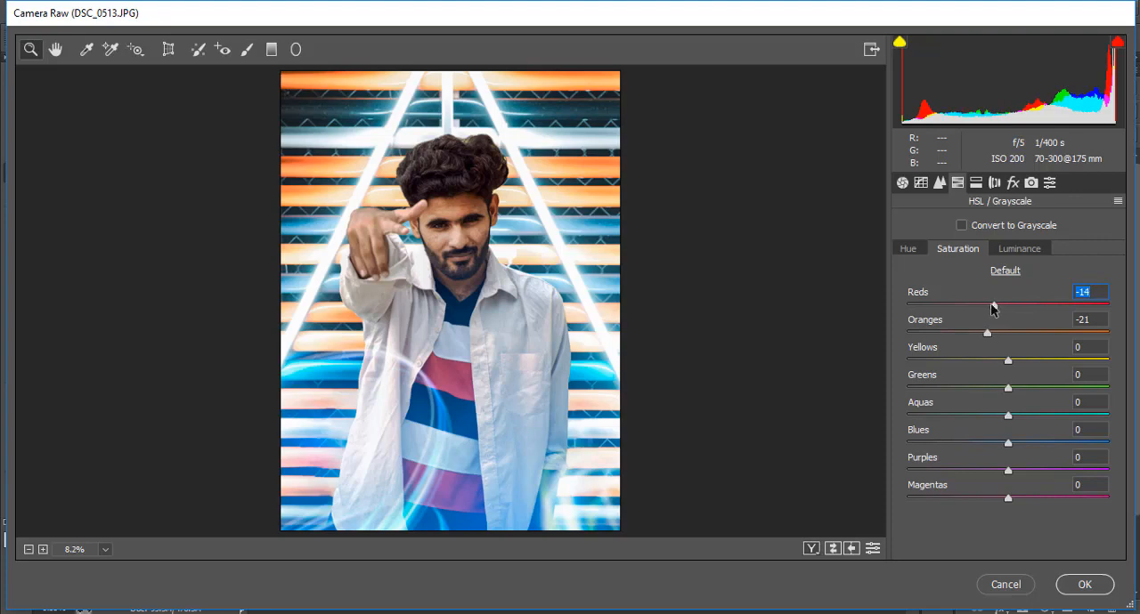
Reduce Clarity to +7 and add a post-crop vignette with Amount -27 and Roundness +46
click(902, 182)
drag(1024, 515, 1008, 514)
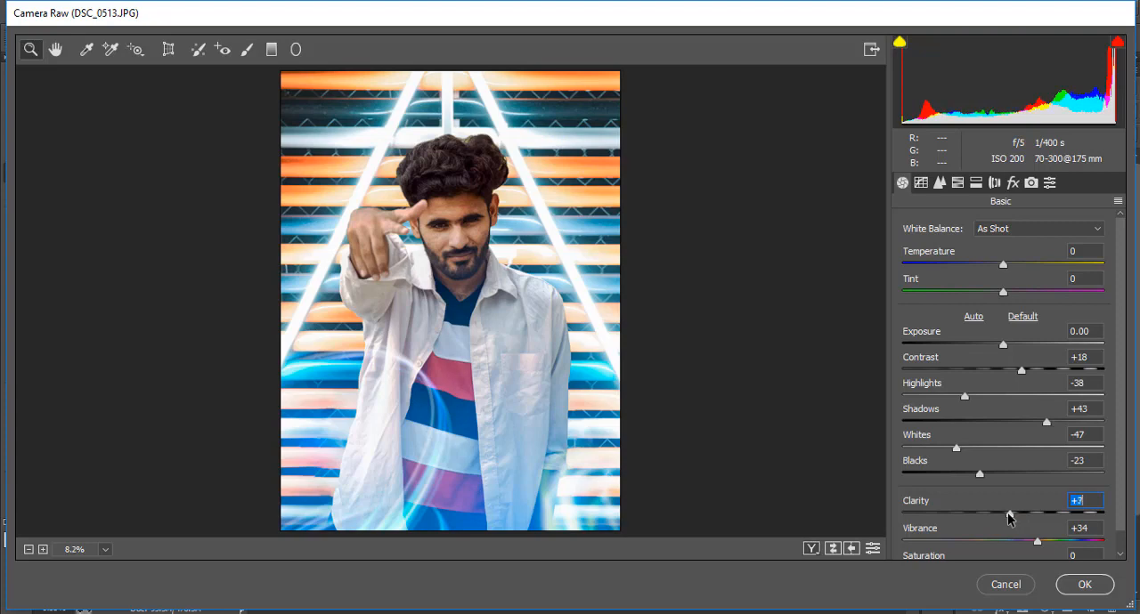
click(1012, 182)
drag(1003, 459, 978, 460)
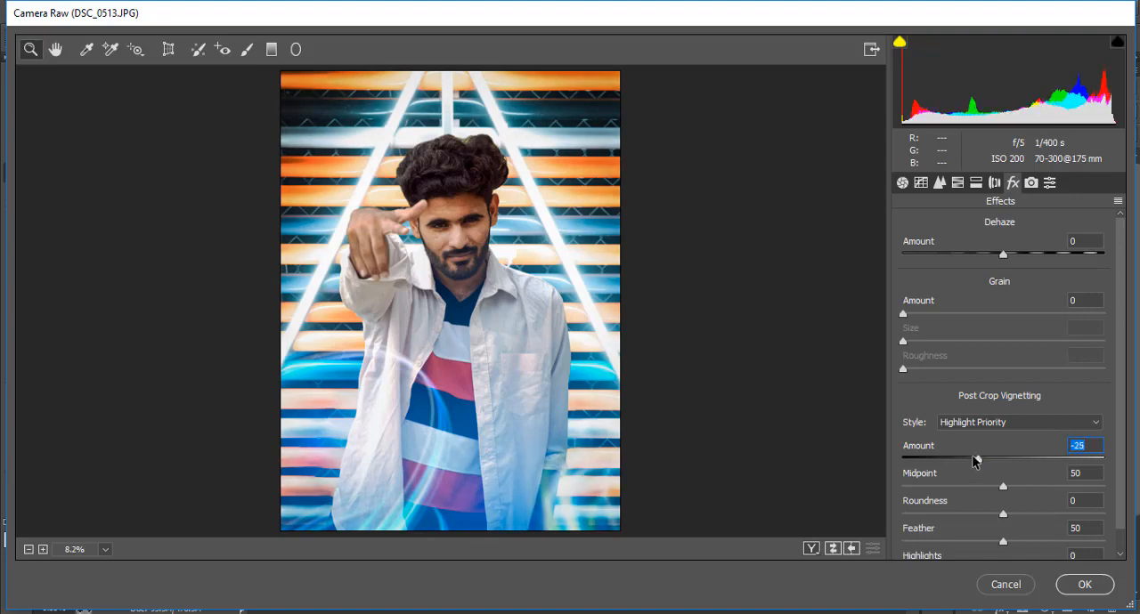
mouse_move(1035, 514)
mouse_down()
mouse_move(1060, 514)
mouse_move(1051, 518)
mouse_up()
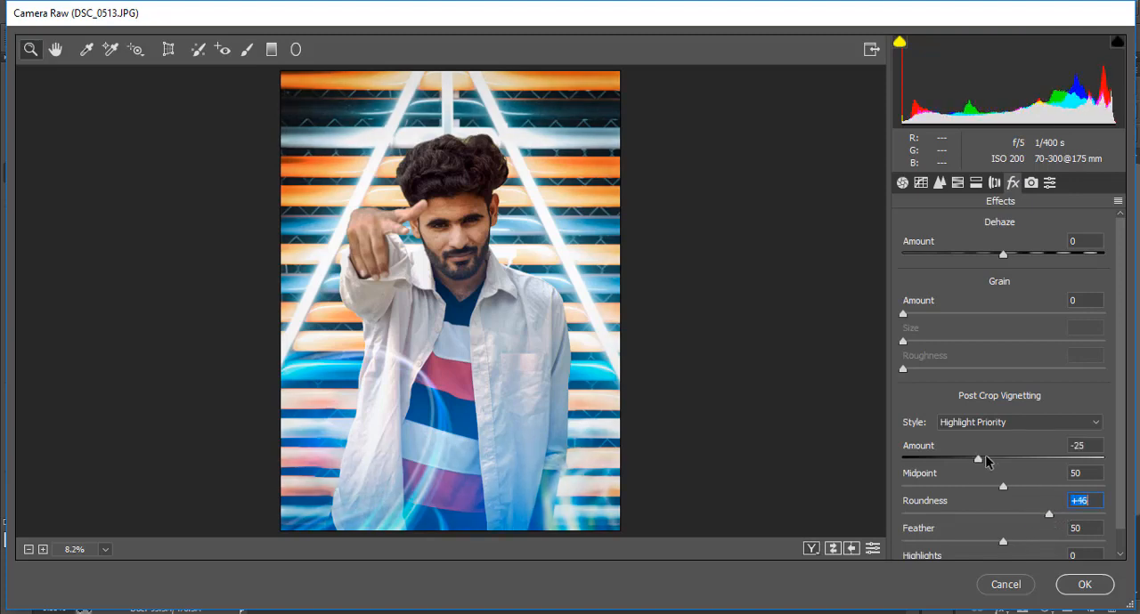
drag(986, 460, 976, 461)
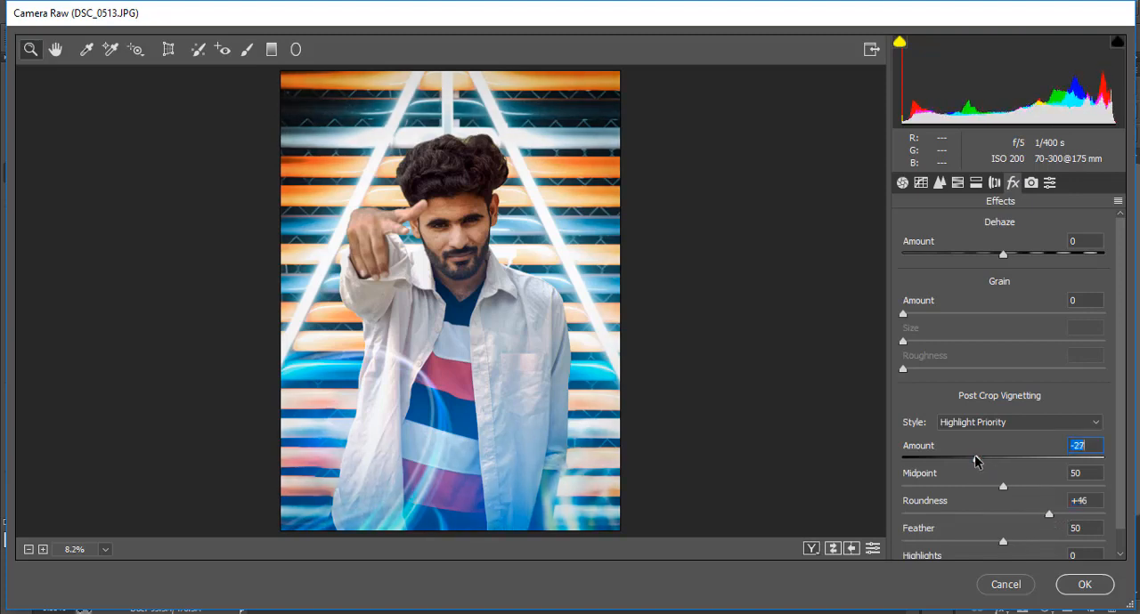
Set the Blue Primary hue to -22 in the camera calibration and try out the Green Primary hue
click(1030, 183)
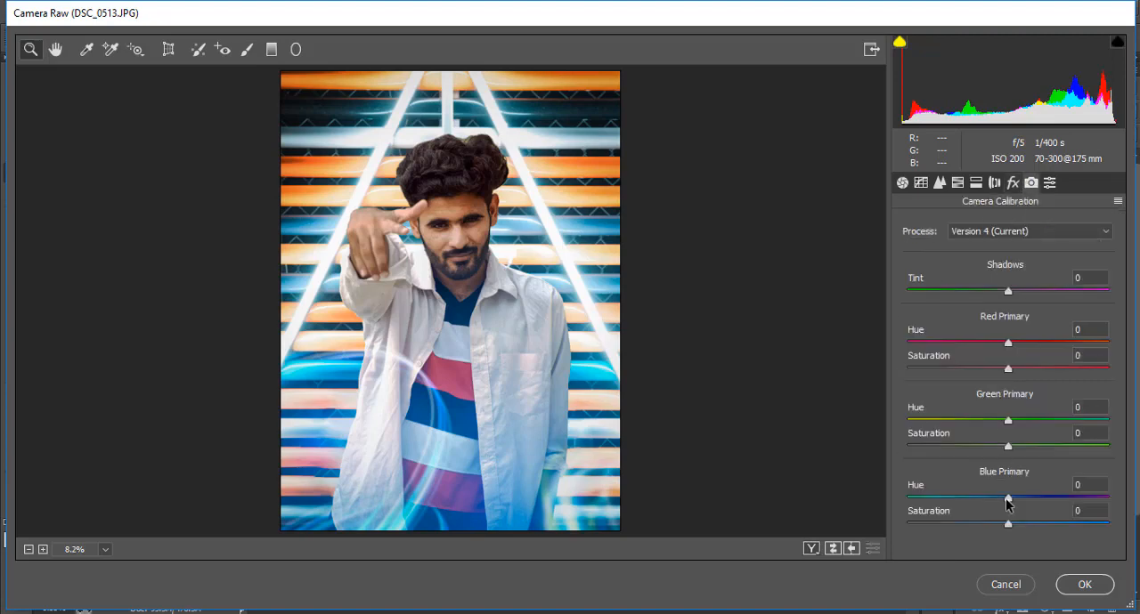
mouse_move(1007, 498)
mouse_down()
mouse_move(977, 501)
mouse_move(1020, 499)
mouse_move(985, 500)
mouse_up()
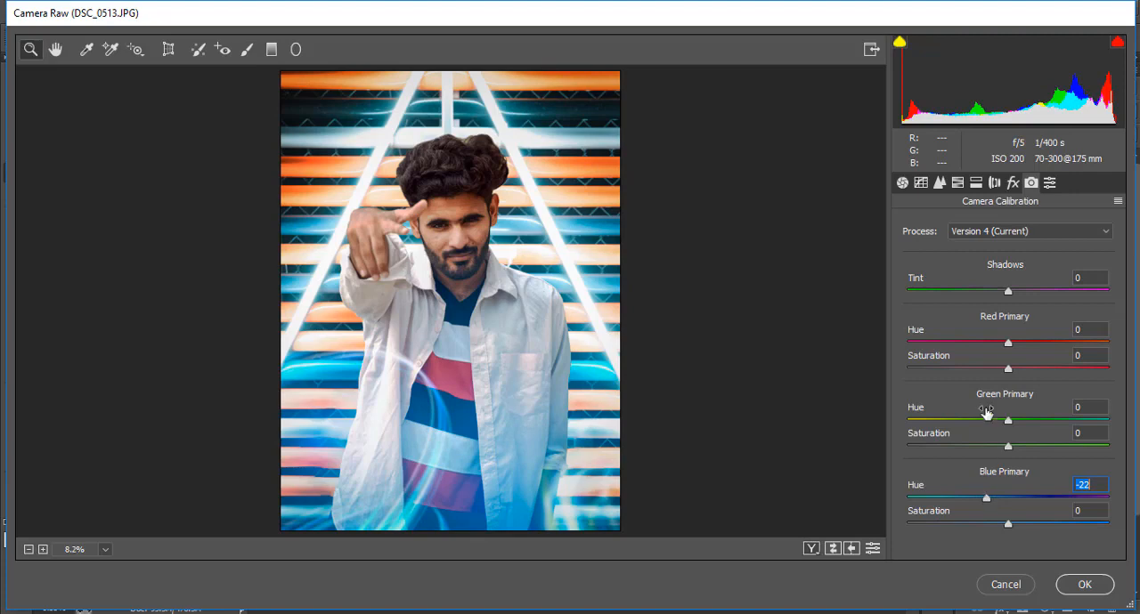
mouse_move(1008, 420)
mouse_down()
mouse_move(986, 420)
mouse_move(1035, 422)
mouse_move(985, 420)
mouse_move(1013, 427)
mouse_up()
Split-tone the image with highlights at hue 80, saturation 7 and shadows at hue 260, saturation 7
click(975, 184)
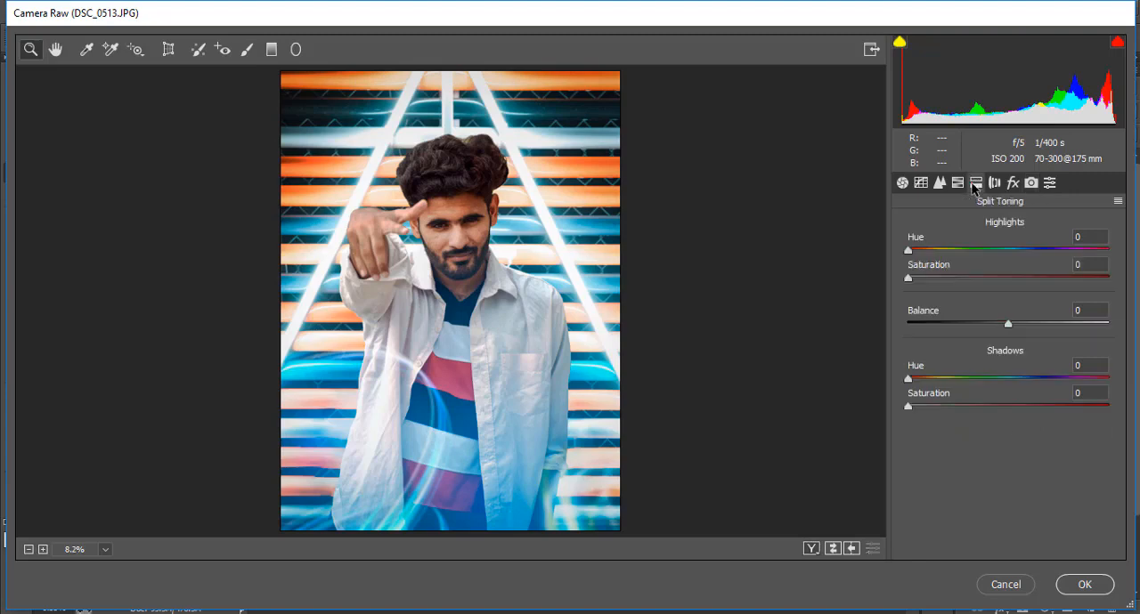
drag(921, 284, 957, 256)
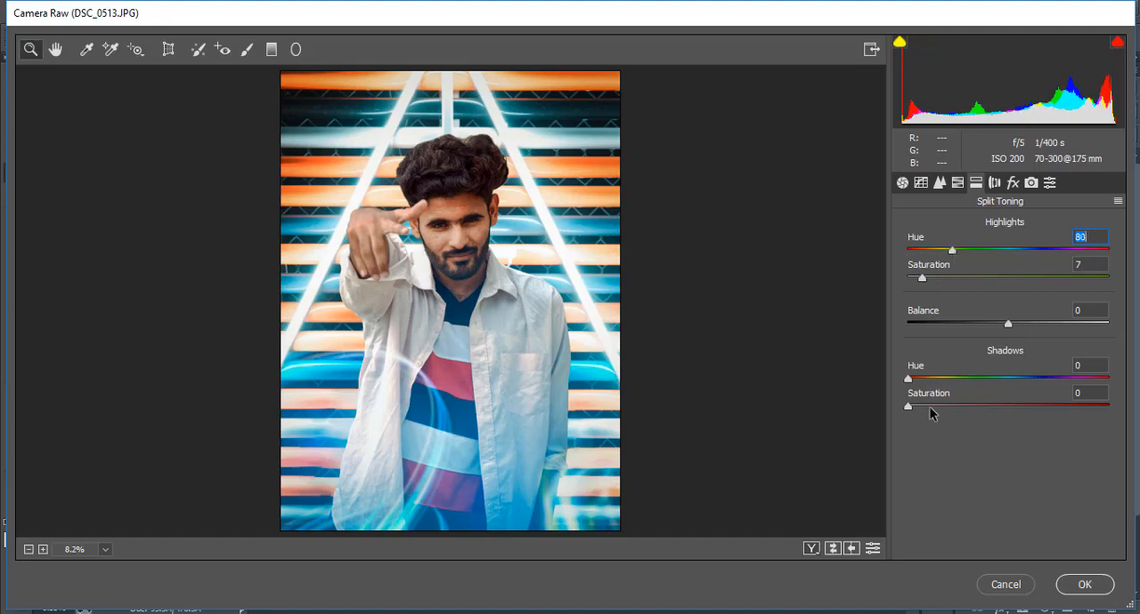
drag(929, 406, 1050, 380)
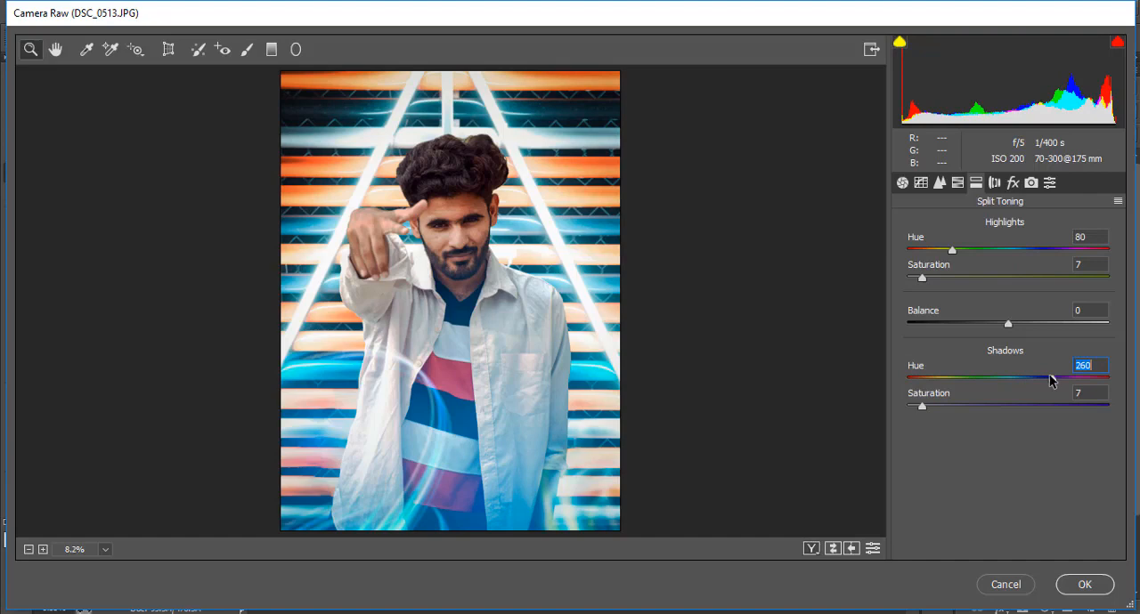
Cool the white balance to Temperature -6, apply the Camera Raw filter and switch to the Move tool
click(902, 182)
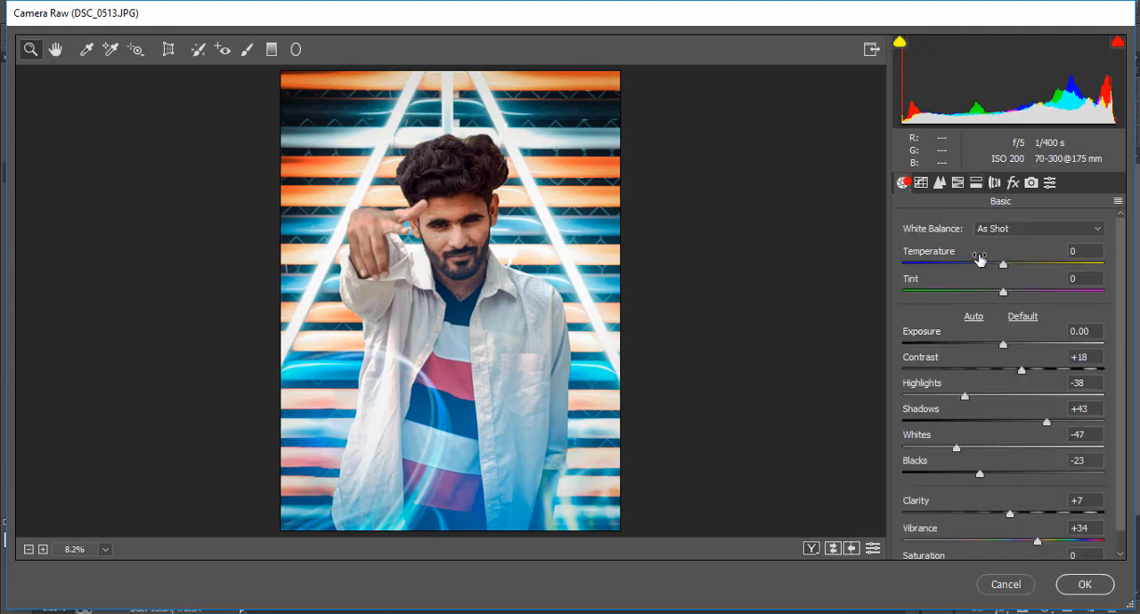
drag(1005, 265, 1002, 268)
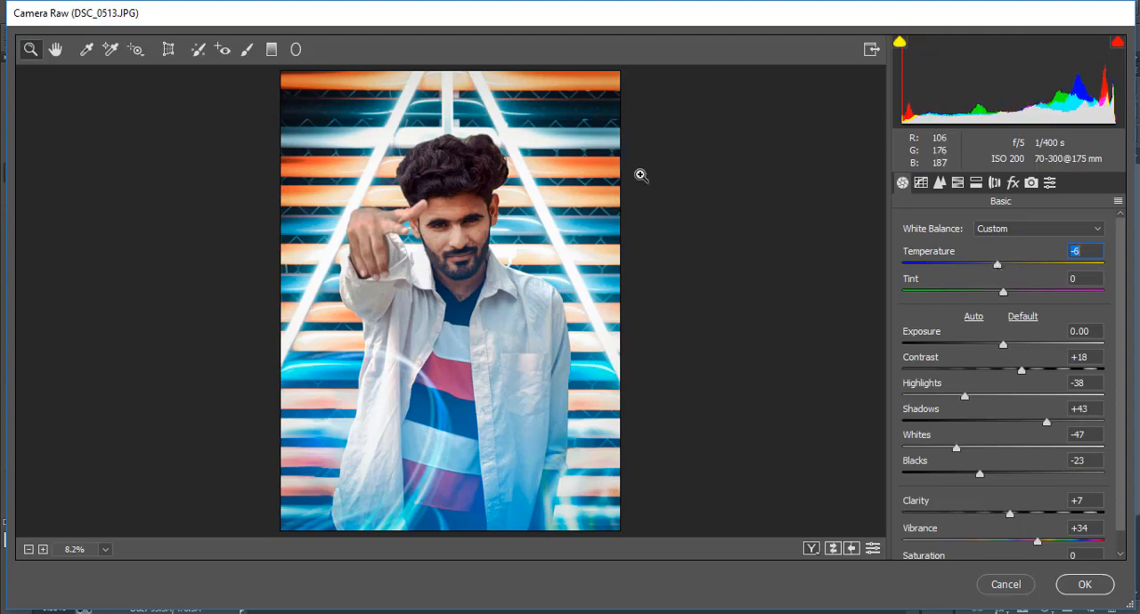
click(1083, 584)
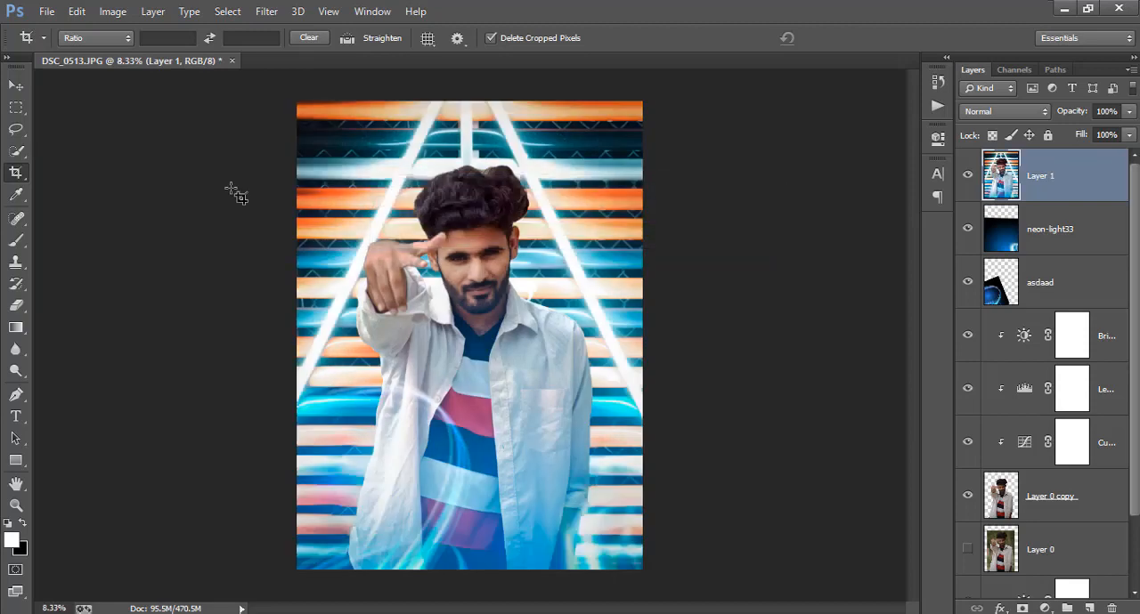
click(16, 86)
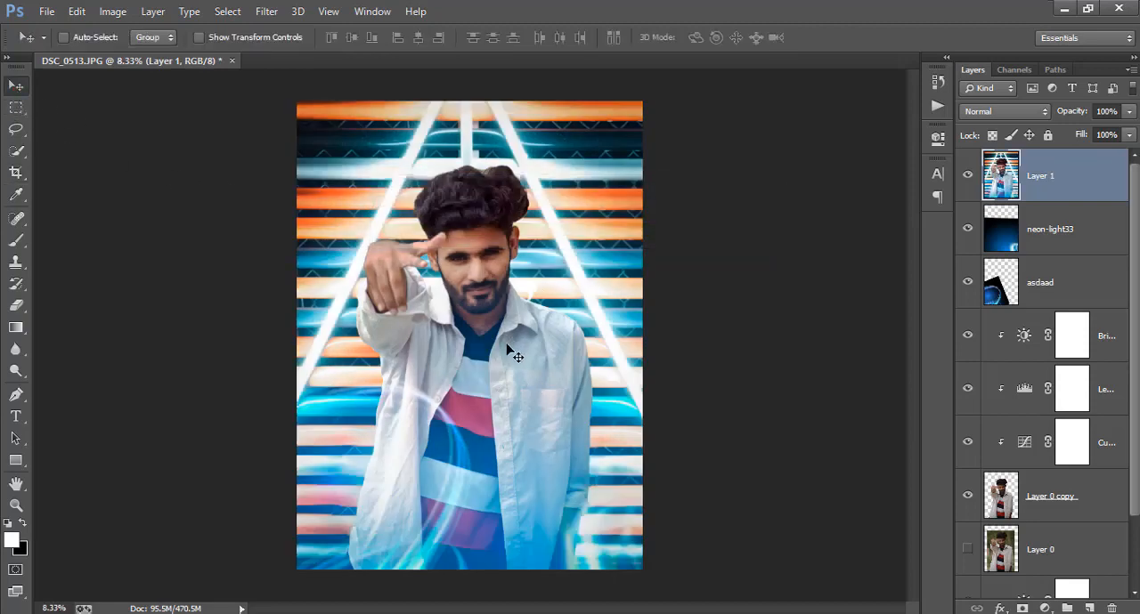
click(16, 173)
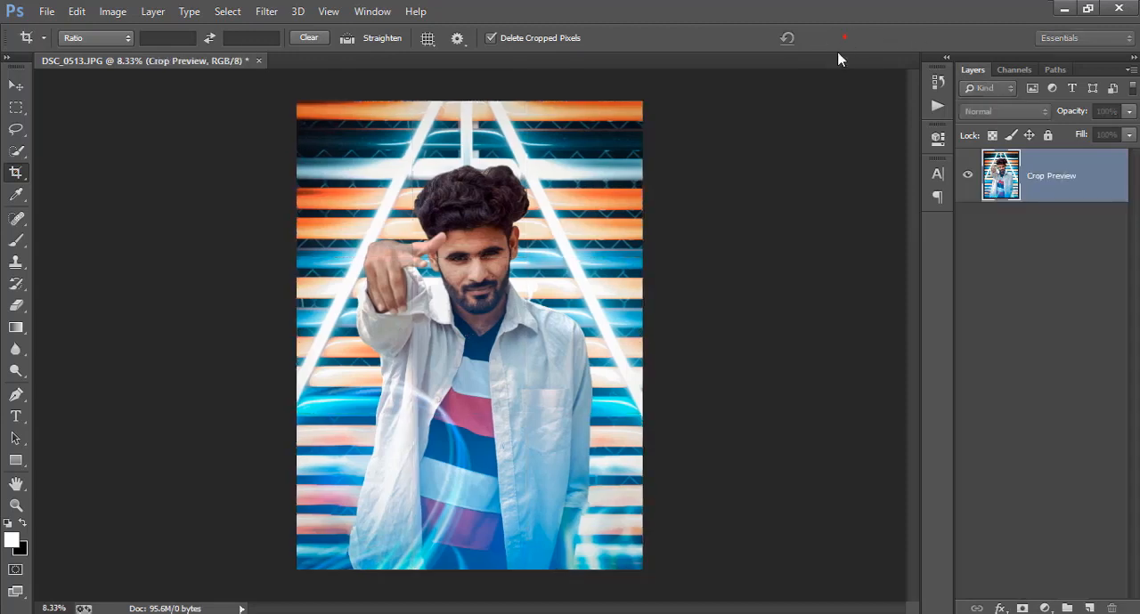
key(ctrl+minus)
key(ctrl+minus)
key(ctrl+plus)
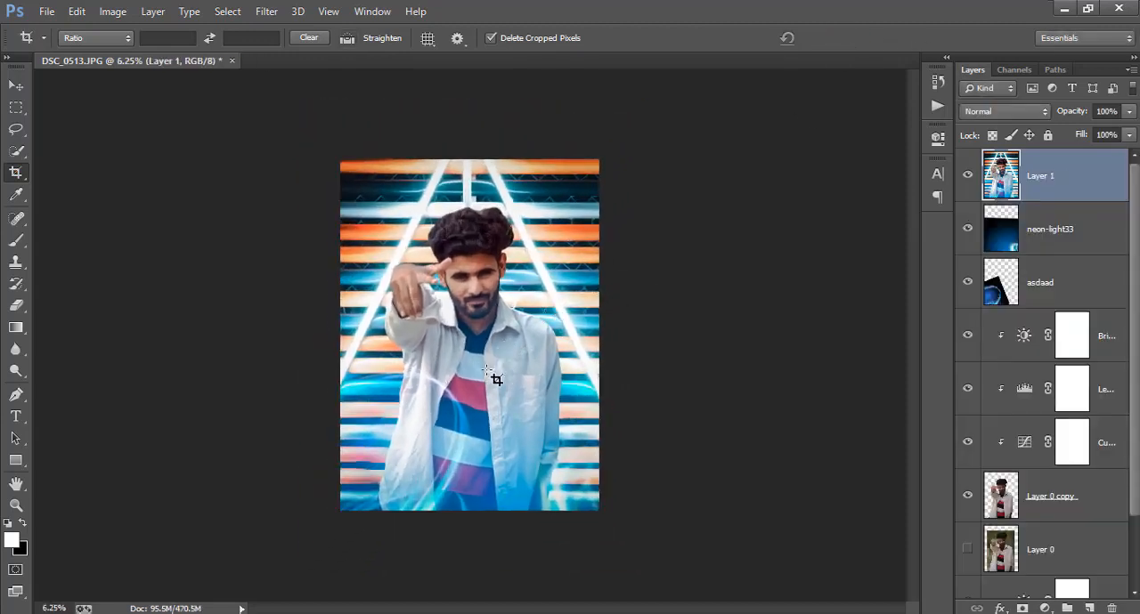
click(16, 107)
click(16, 85)
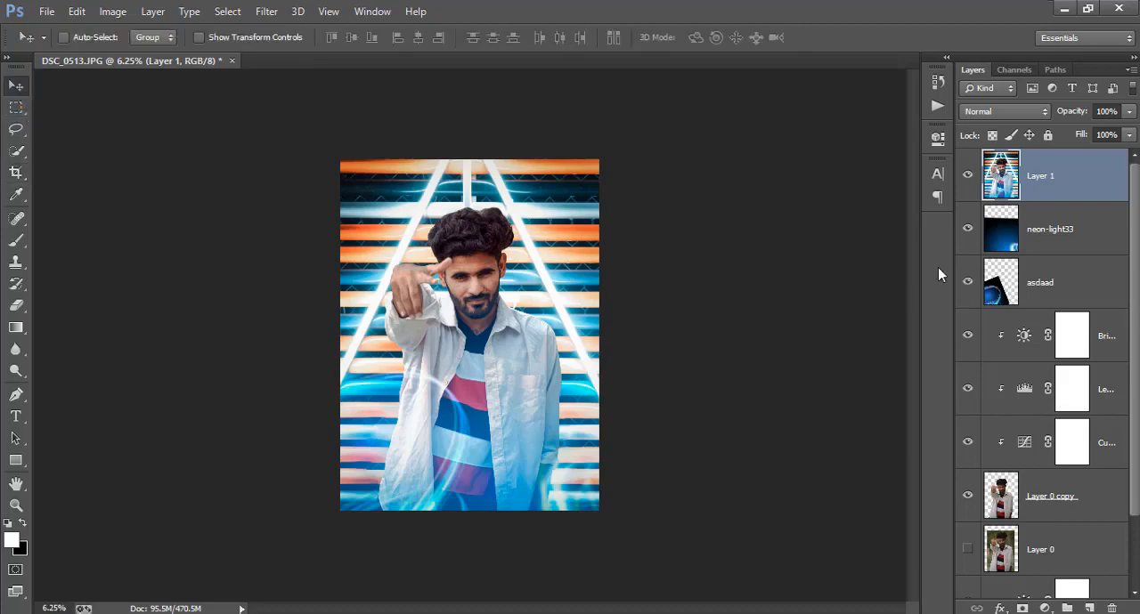
Remove the mole beside the nose and the dark spots on the nose and under the eye with the content-aware Spot Healing Brush
key(ctrl+plus)
key(ctrl+plus)
key(ctrl+plus)
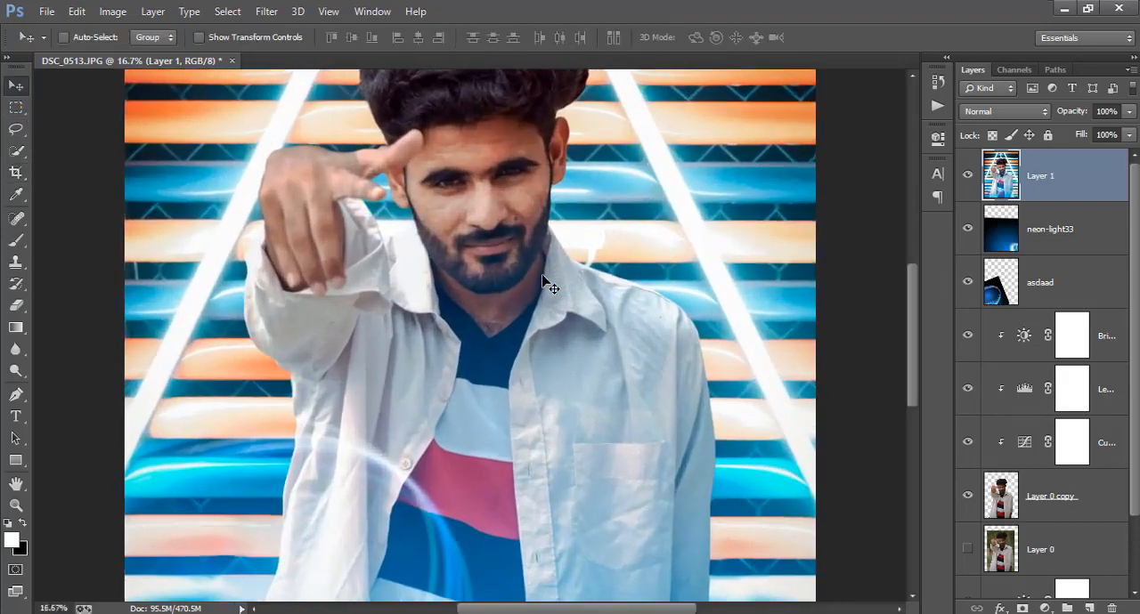
key(ctrl+plus)
key(ctrl+plus)
key(ctrl+plus)
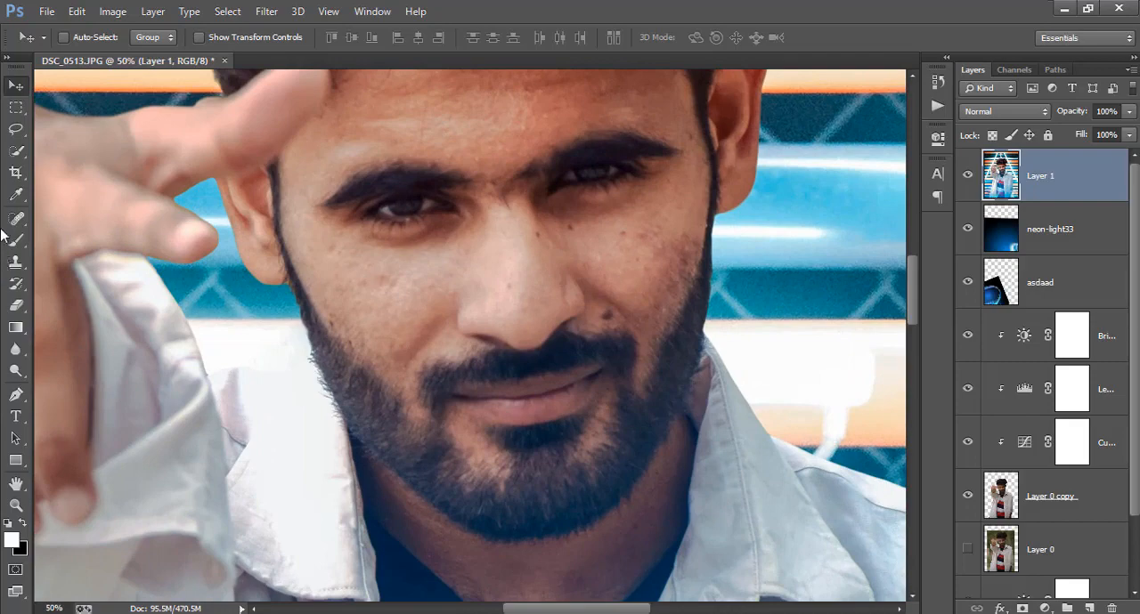
click(16, 218)
key(ctrl+plus)
key(ctrl+plus)
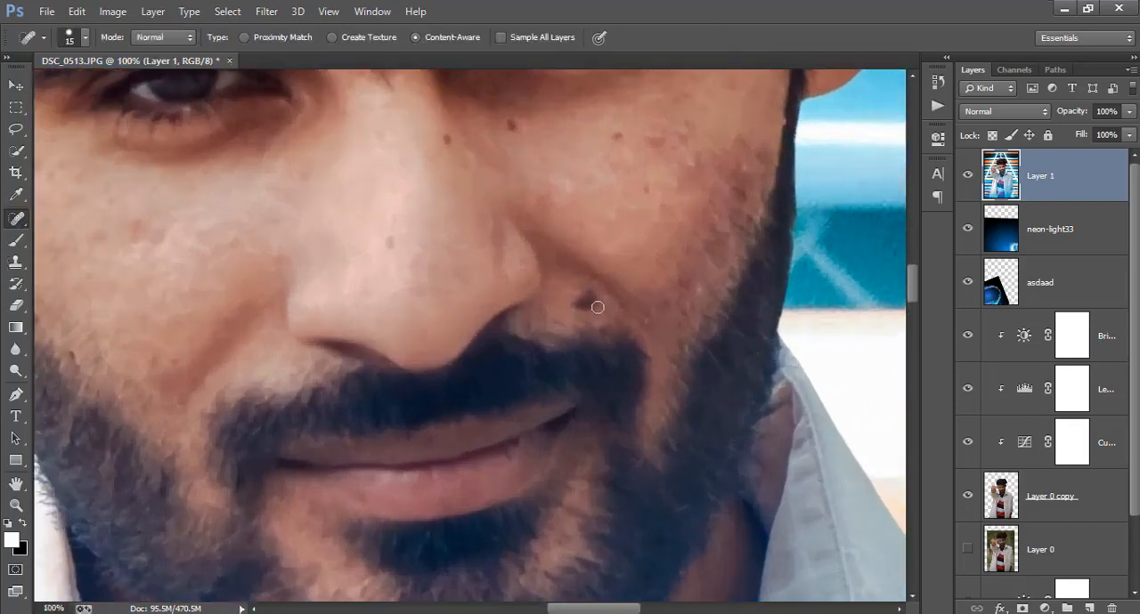
click(587, 303)
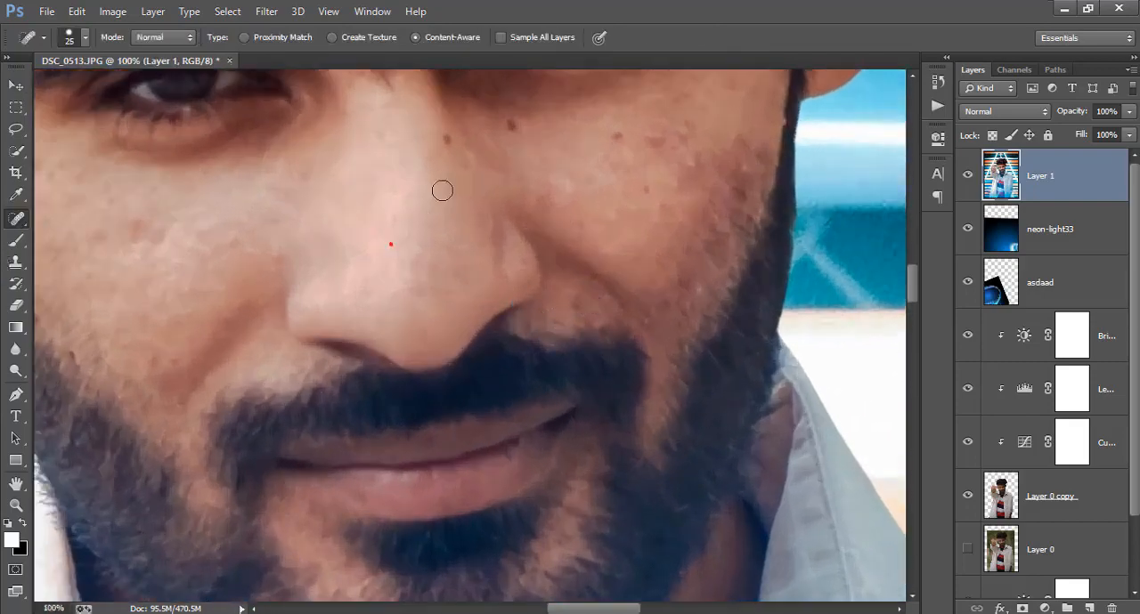
scroll(446, 178, up, 1)
click(452, 164)
click(511, 151)
click(613, 163)
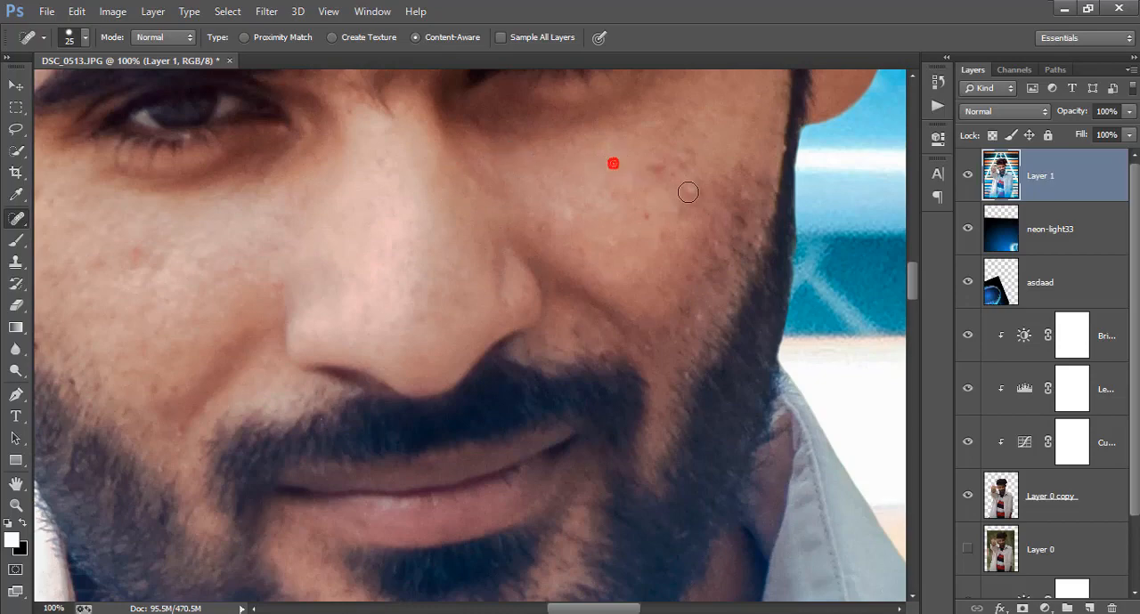
Heal the remaining blemishes on the cheek beside the beard and above the moustache, reducing the brush size to 20
click(694, 188)
click(661, 166)
key(bracketleft)
click(744, 197)
click(703, 312)
click(575, 326)
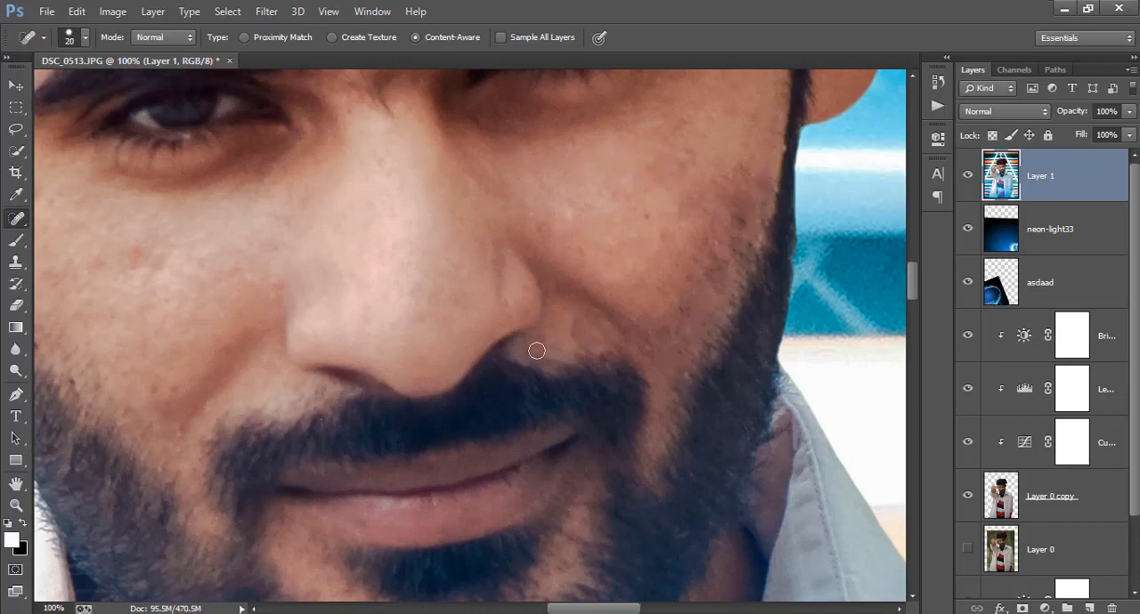
scroll(534, 344, up, 1)
click(499, 335)
click(581, 365)
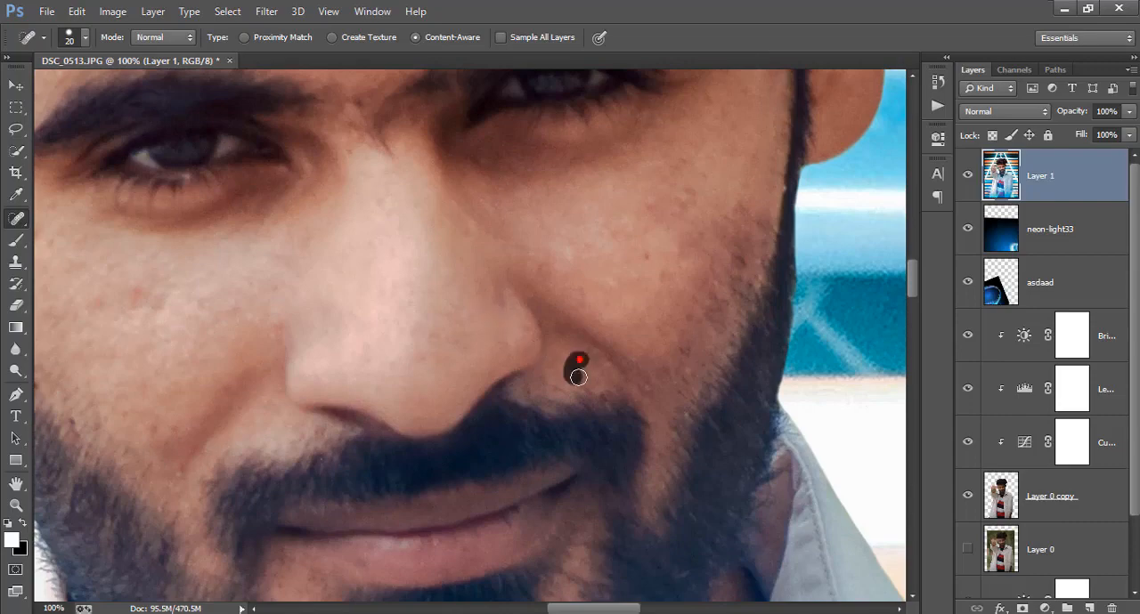
Heal the small spots above the eyebrow and along the edge of the beard on the other cheek
key(ctrl+minus)
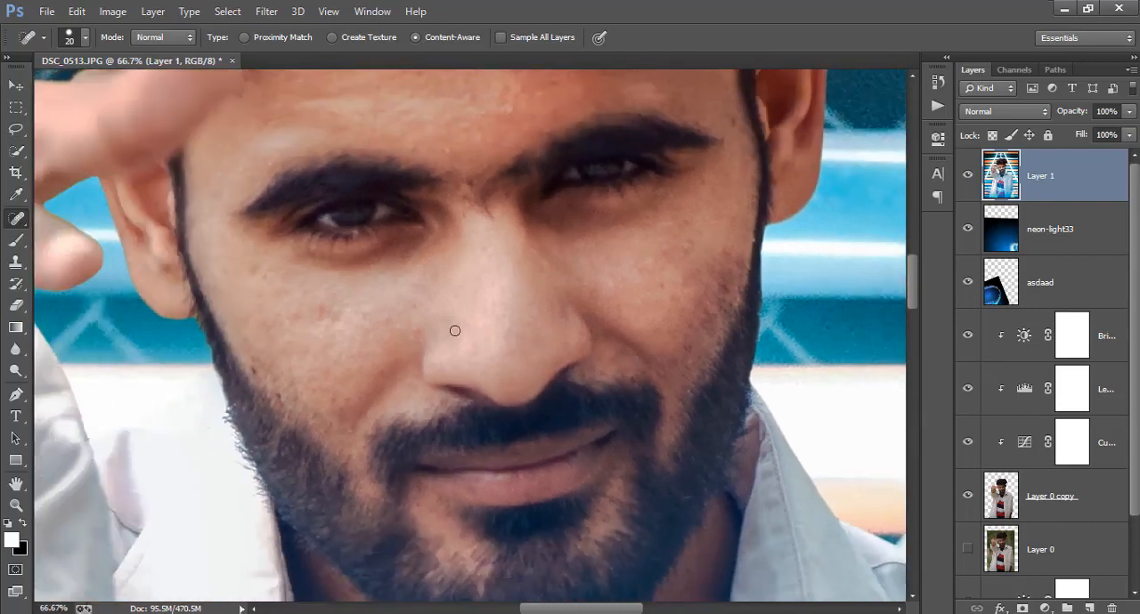
key(ctrl+plus)
drag(449, 144, 437, 139)
click(396, 133)
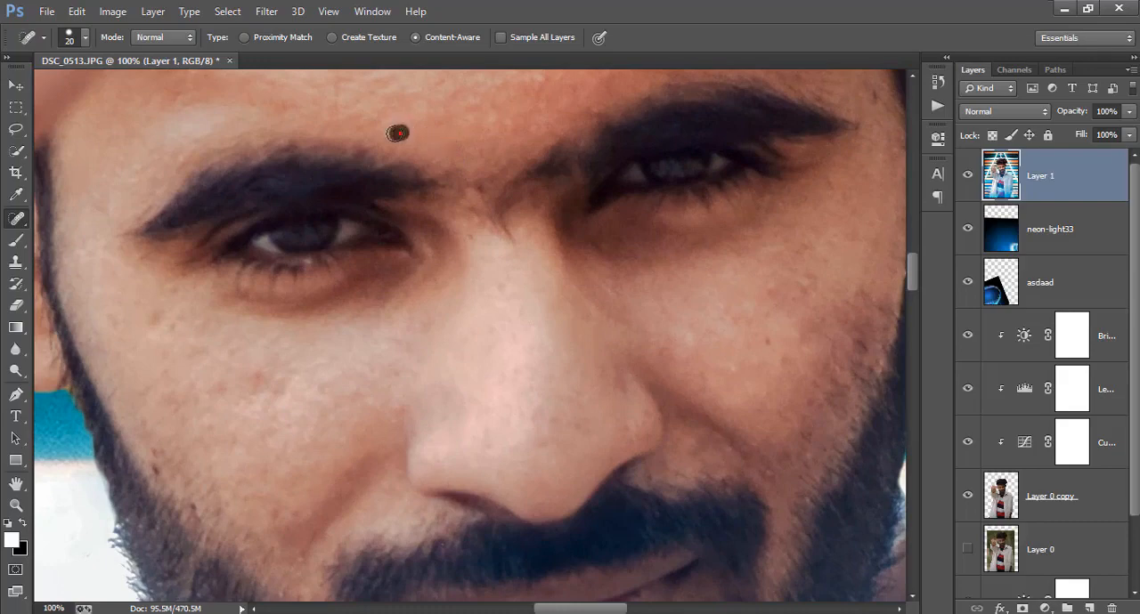
key(ctrl+minus)
key(ctrl+minus)
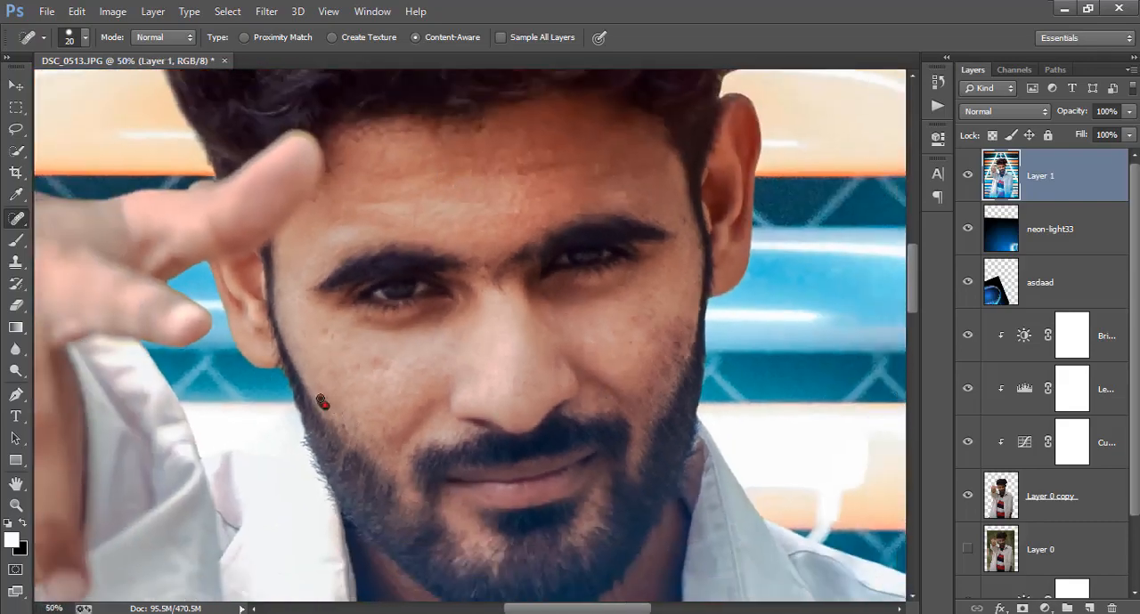
scroll(410, 371, up, 2)
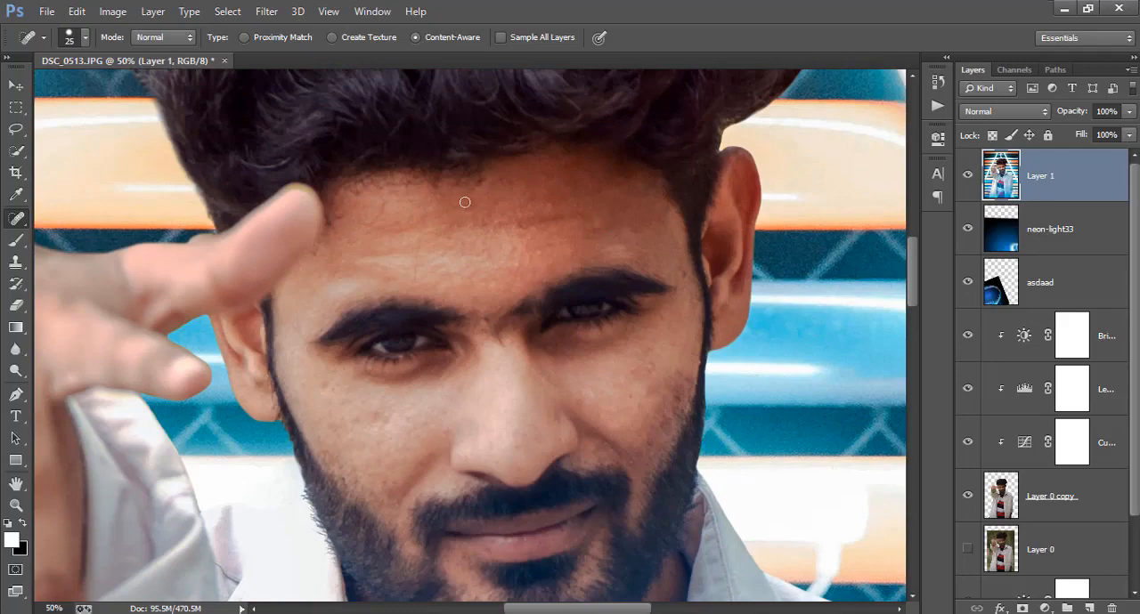
Duplicate the retouched Layer 1 under the default copy name
key(ctrl+minus)
key(ctrl+minus)
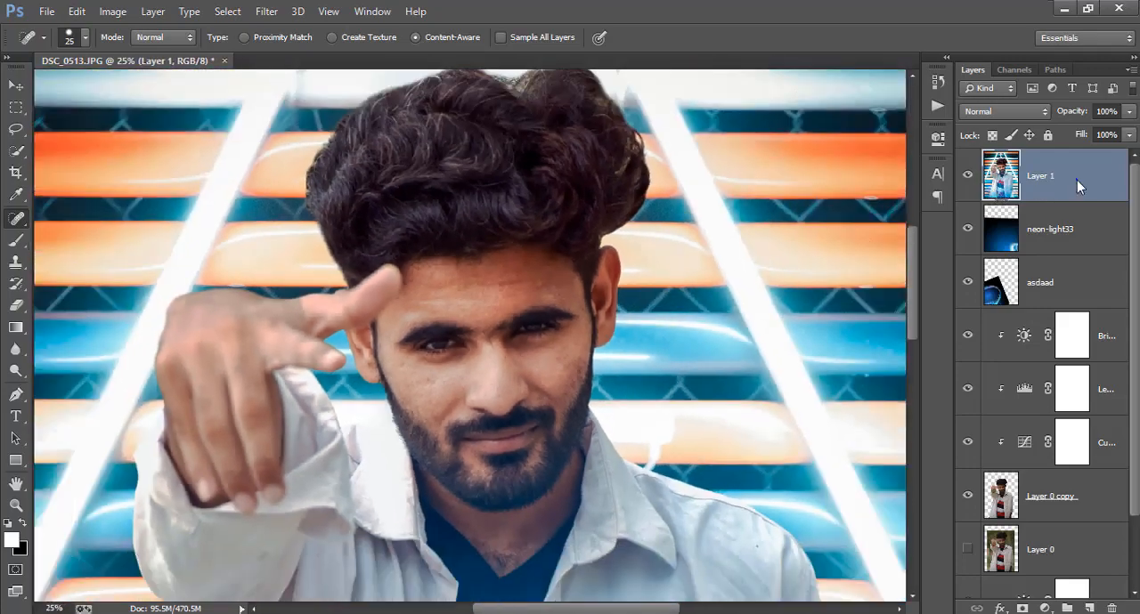
right_click(1076, 179)
click(774, 159)
click(735, 189)
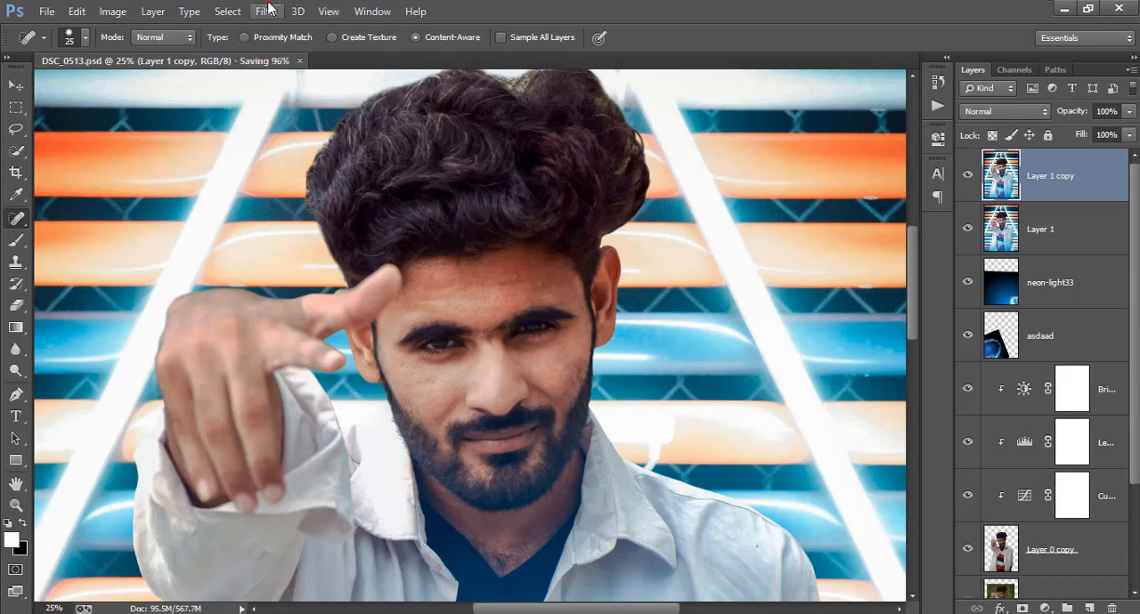
Open the SkinFiner filter on the duplicated layer and set the skin smoothing Amount to 91 and Fine to +43
click(268, 9)
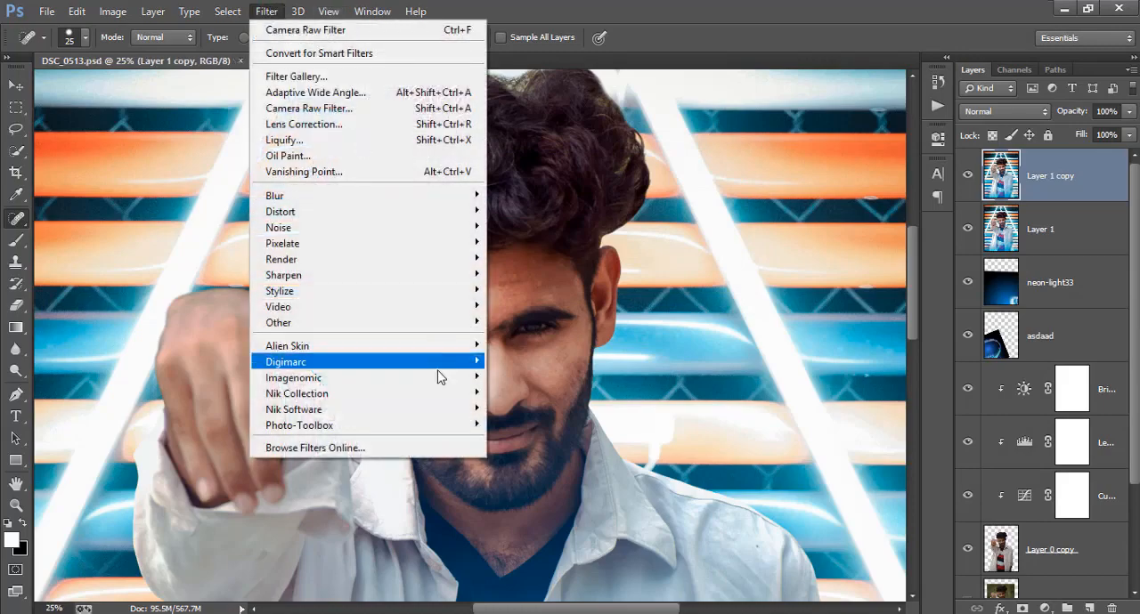
mouse_move(466, 424)
click(506, 425)
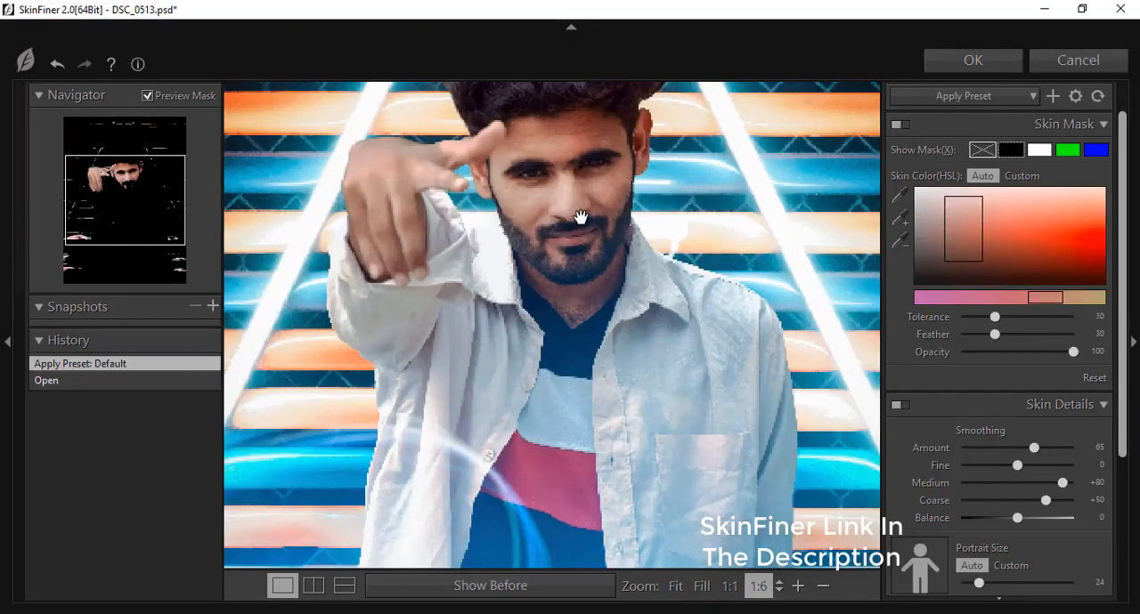
scroll(580, 217, up, 1)
drag(580, 217, 592, 396)
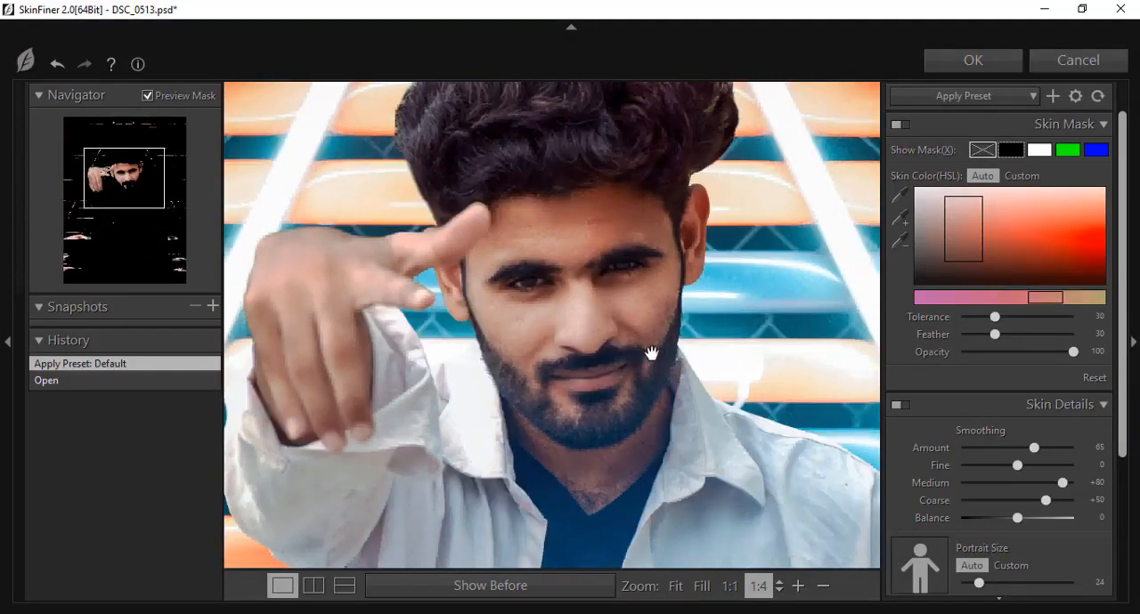
mouse_move(1032, 448)
mouse_down()
mouse_move(1067, 451)
mouse_move(994, 464)
mouse_move(1038, 463)
mouse_up()
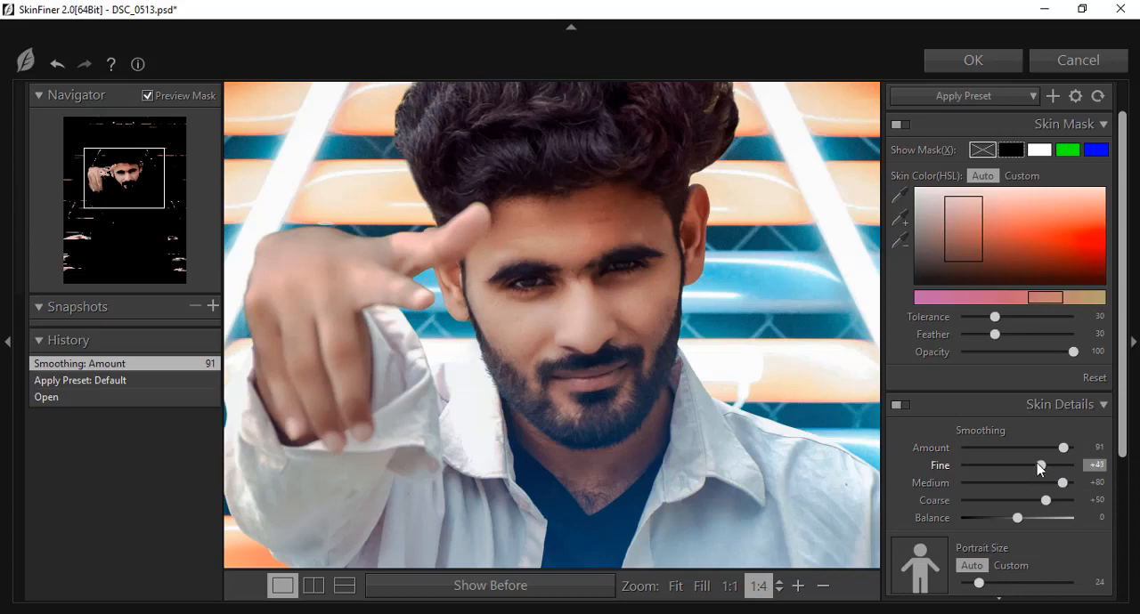
Raise the skin tone Brightness to +28 and apply the SkinFiner filter
scroll(1037, 463, down, 3)
drag(1019, 559, 1027, 556)
click(676, 586)
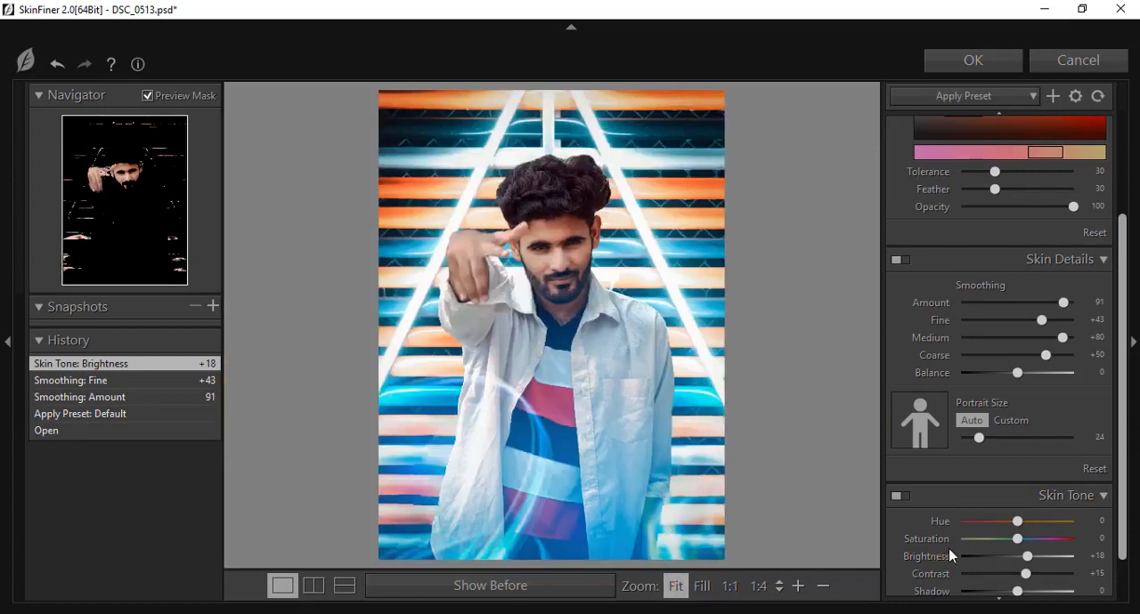
drag(1028, 556, 1038, 561)
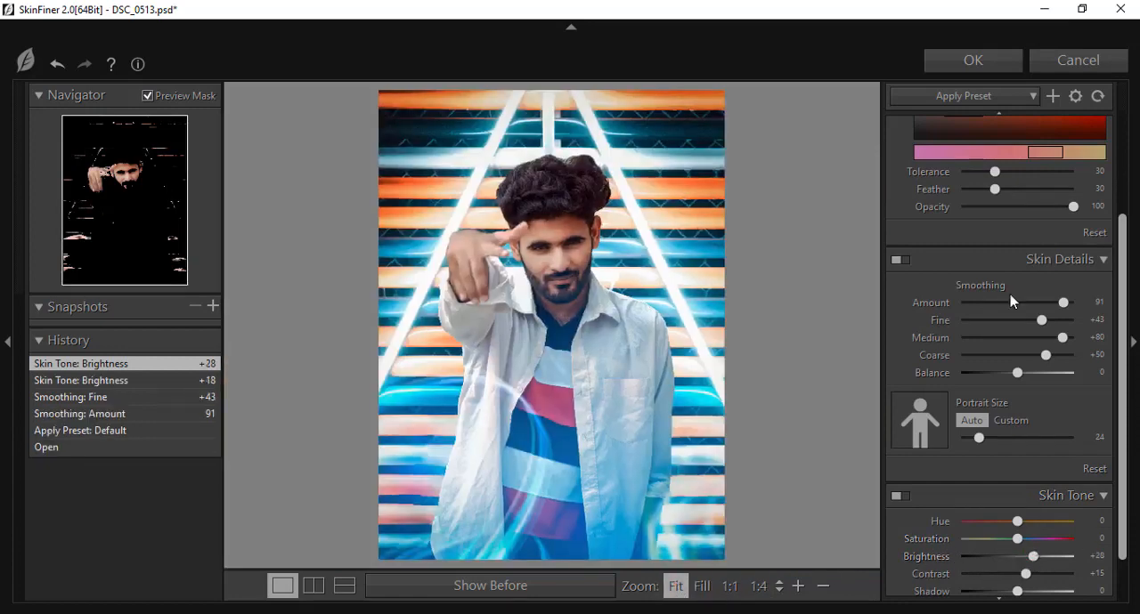
click(957, 64)
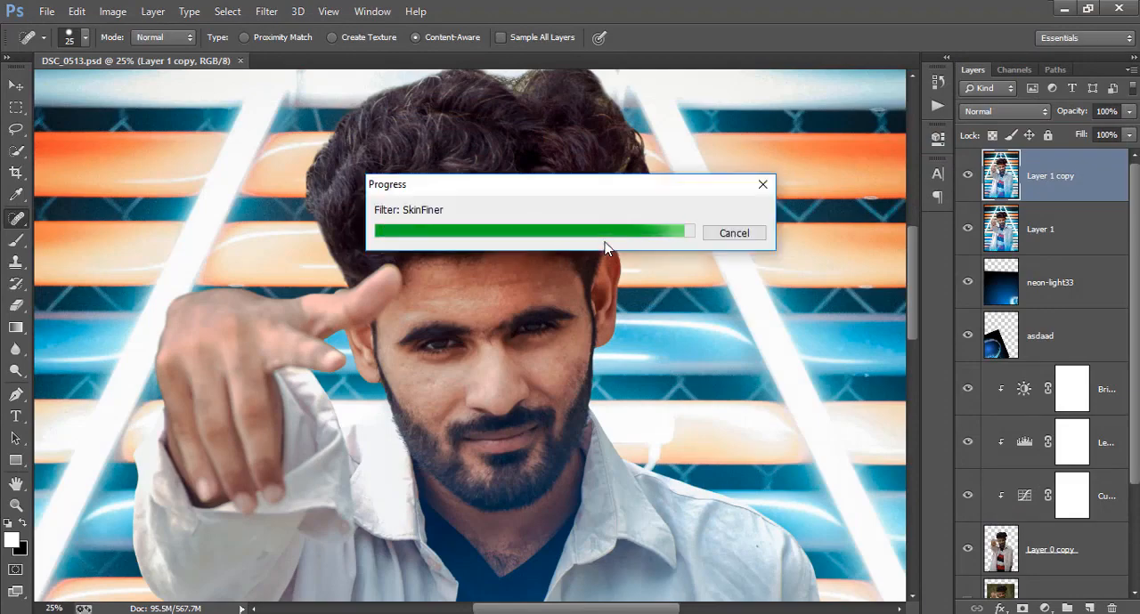
Hide every layer below Layer 1 copy except the original photo Layer 0, which is made visible for a before-and-after comparison
key(ctrl+minus)
key(ctrl+minus)
key(ctrl+minus)
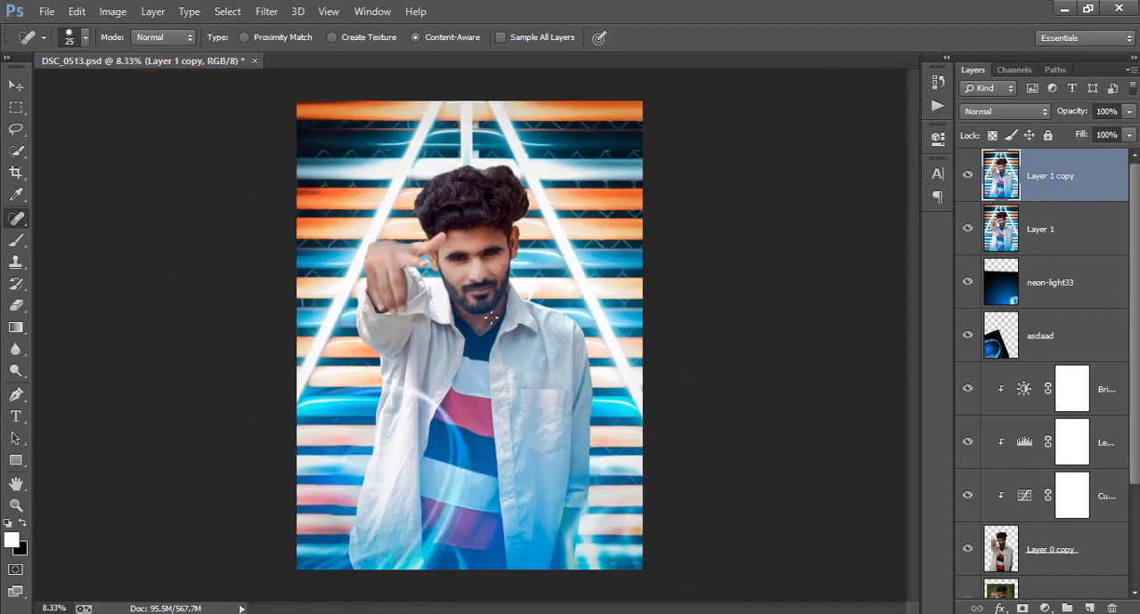
click(16, 85)
drag(969, 276, 971, 390)
click(967, 492)
scroll(967, 485, down, 3)
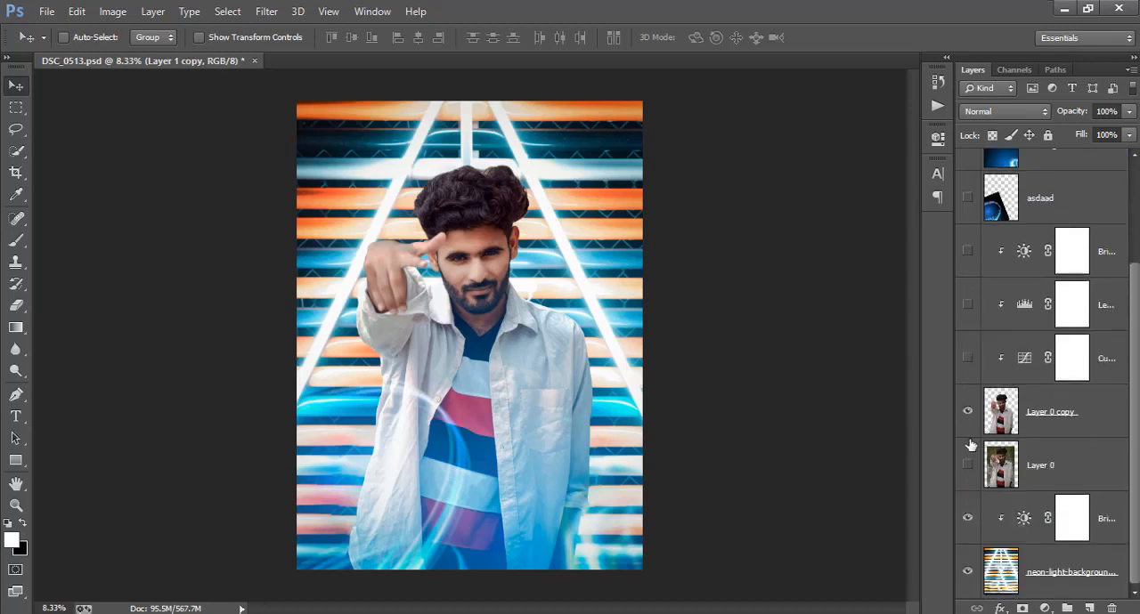
click(969, 414)
click(968, 525)
scroll(987, 351, up, 3)
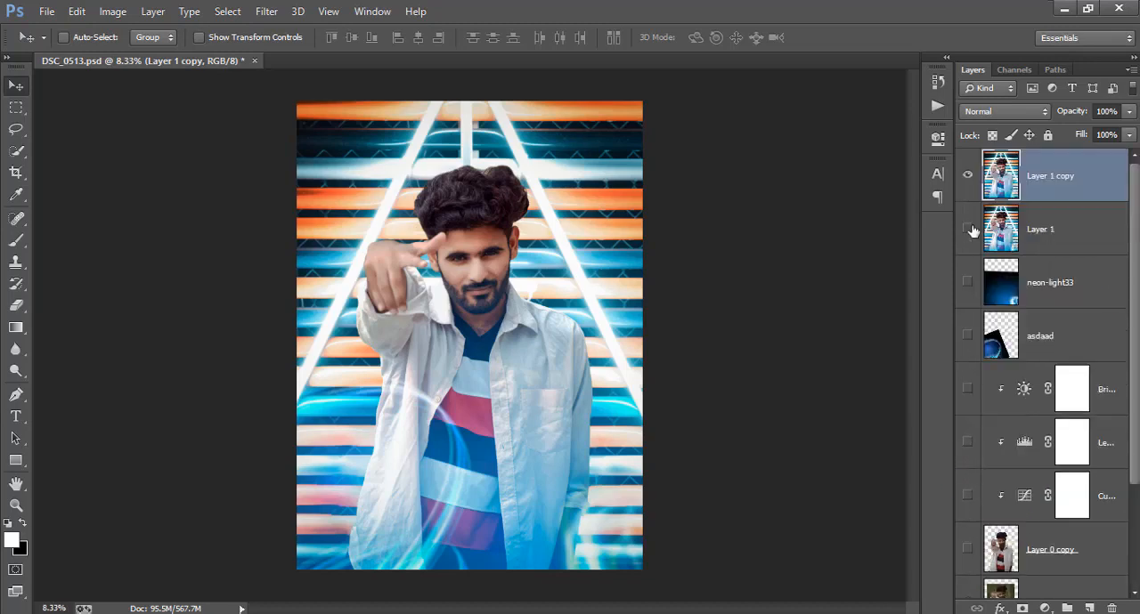
Toggle the visibility of Layer 1 copy to compare the finished edit with the original photo
click(969, 174)
click(969, 174)
click(969, 175)
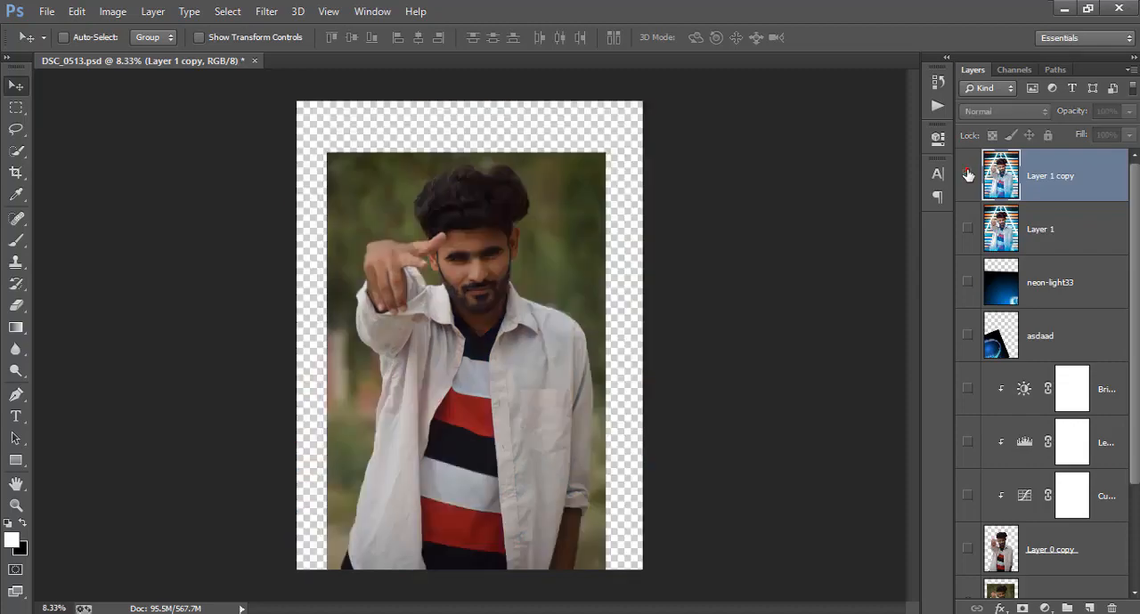
click(968, 175)
click(968, 175)
click(969, 175)
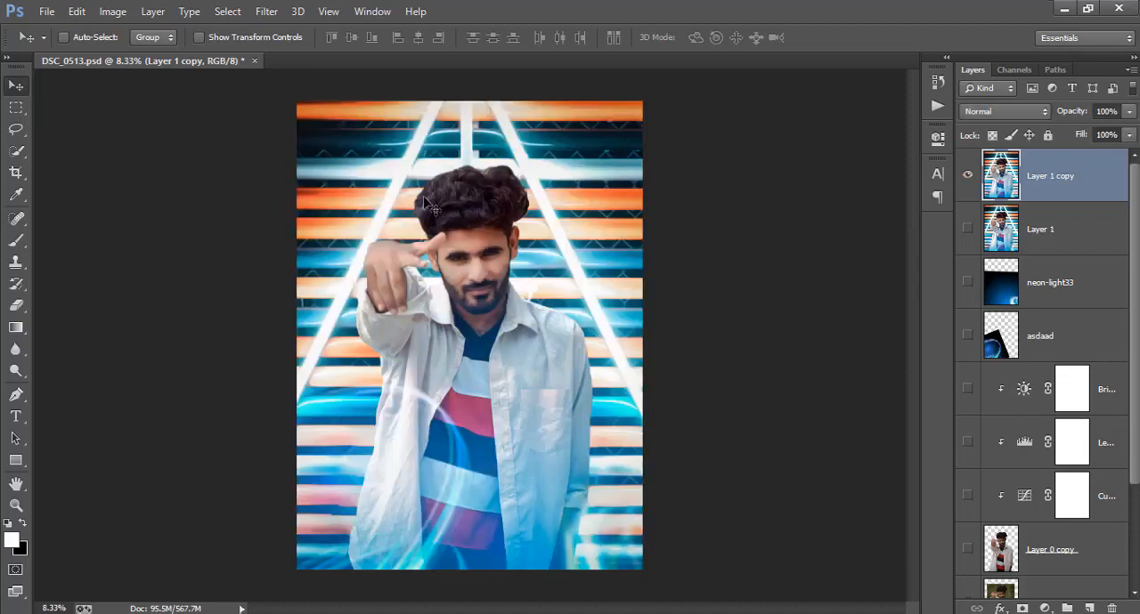